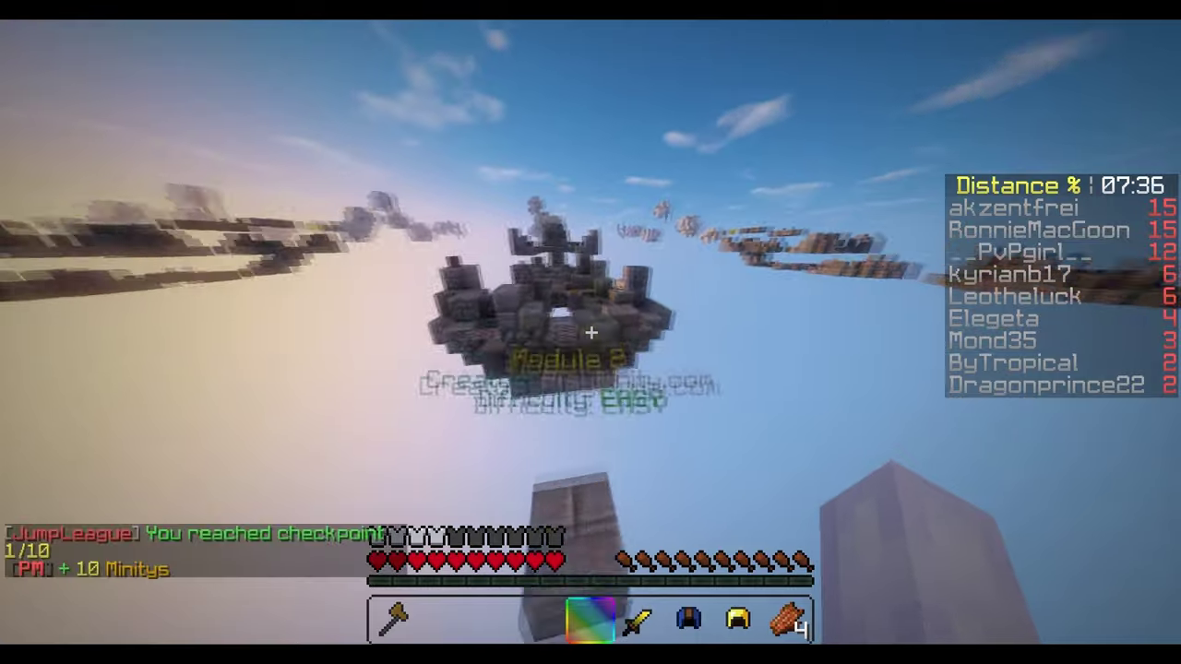
pyautogui.press('w')
pyautogui.press('space')
pyautogui.press('space')
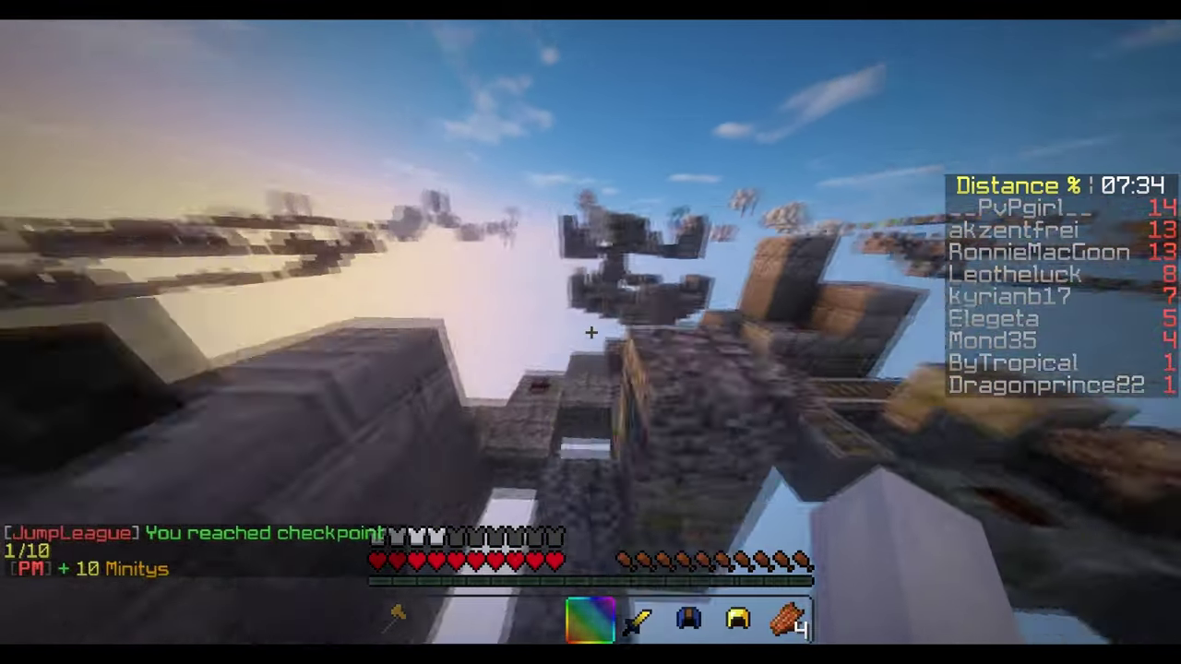
pyautogui.press('w')
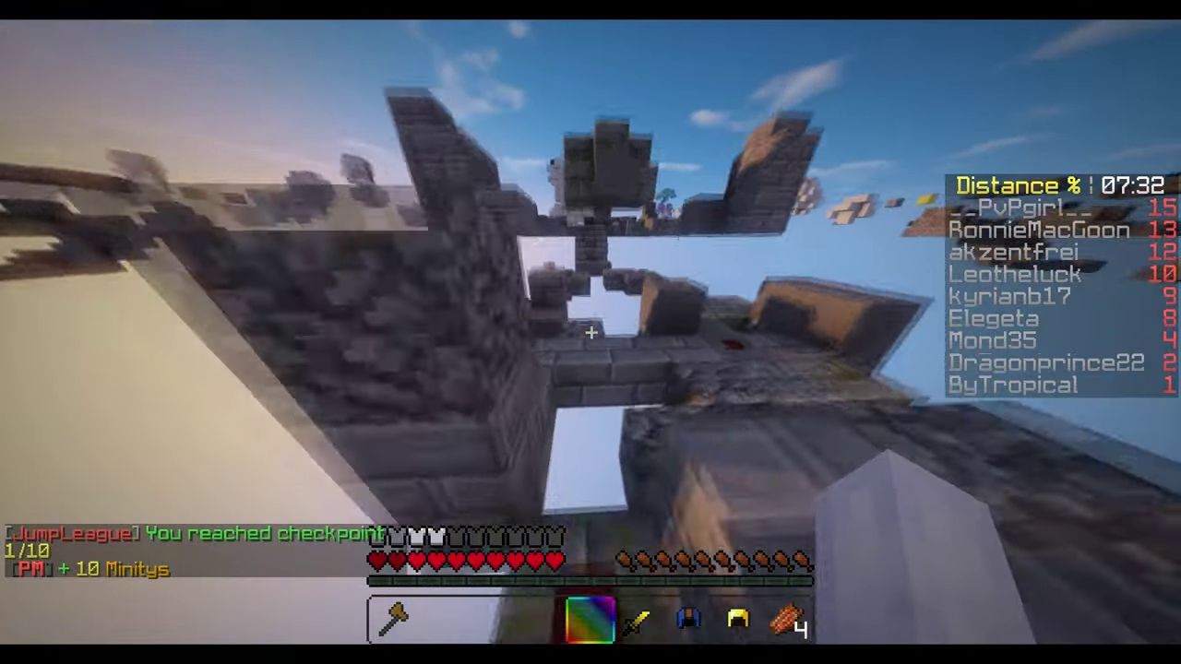
pyautogui.press('space')
pyautogui.press('space')
pyautogui.press('w')
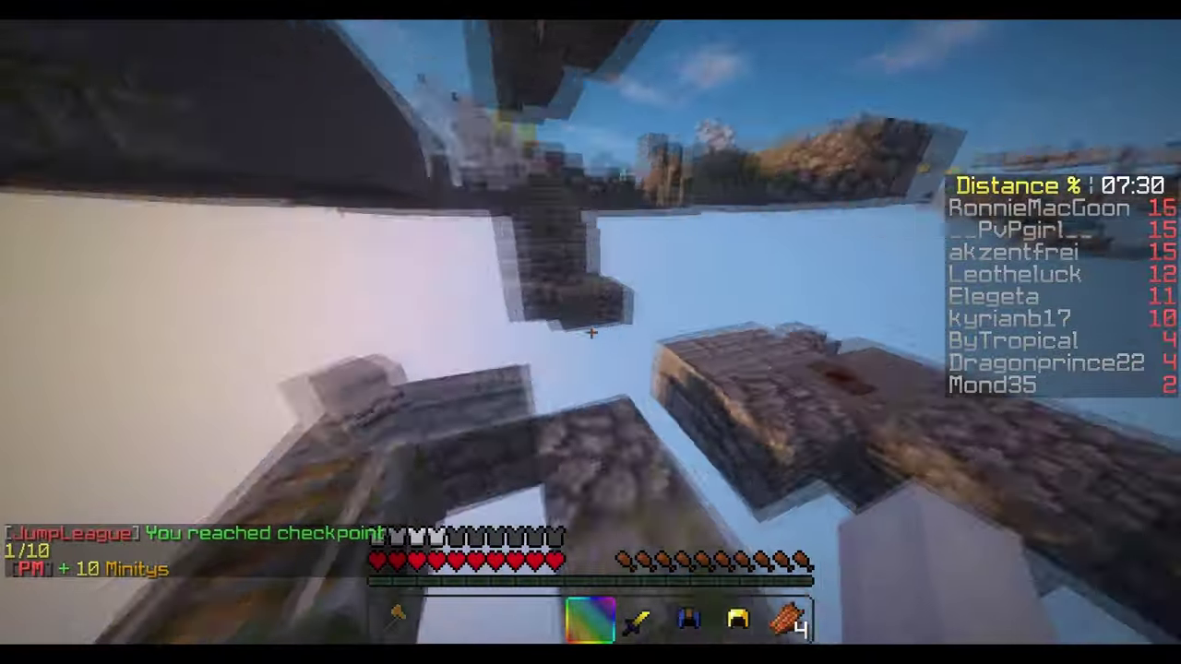
pyautogui.press('w')
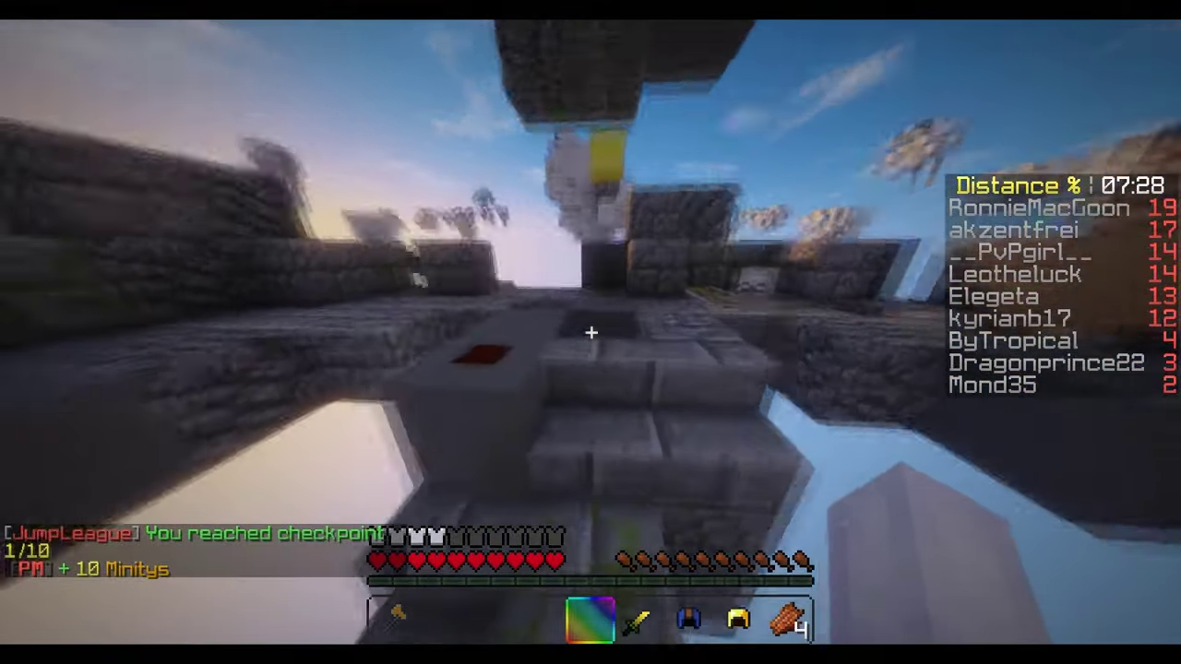
pyautogui.press('w')
pyautogui.press('space')
pyautogui.press('space')
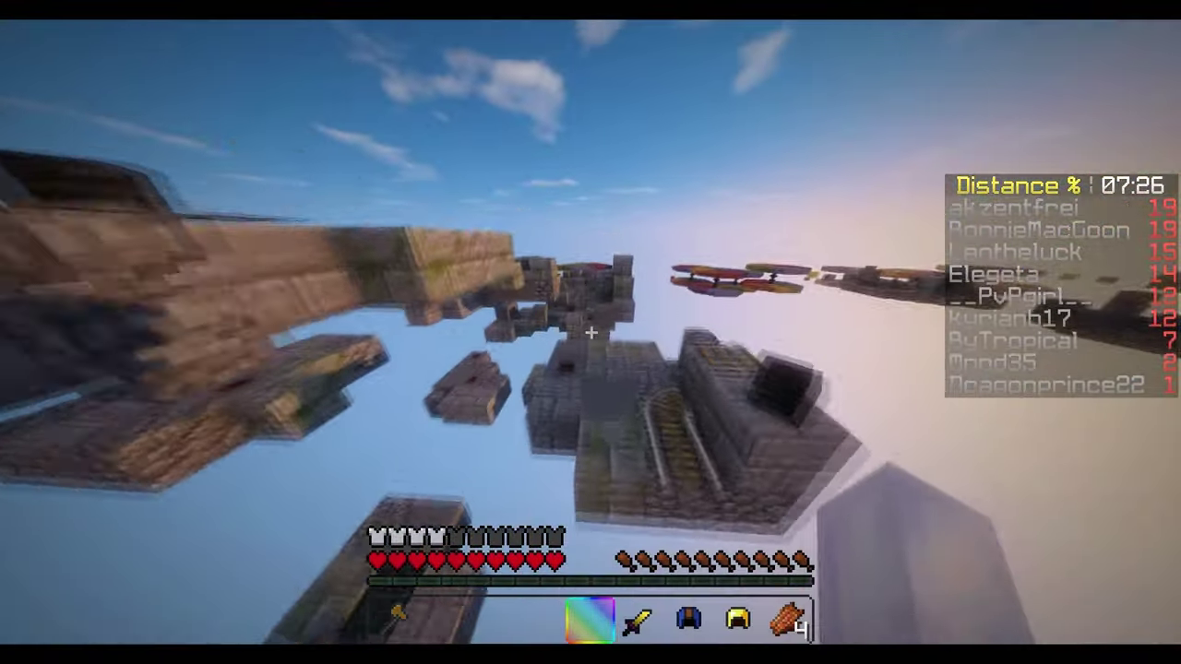
pyautogui.press('w')
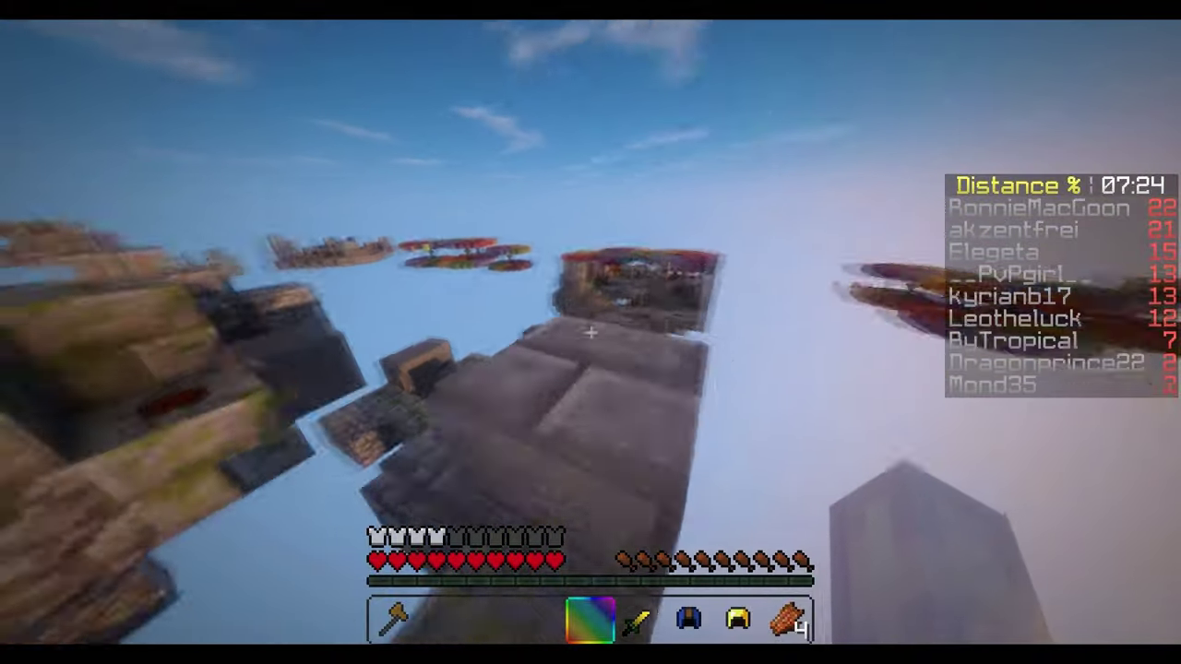
pyautogui.press('w')
pyautogui.press('space')
pyautogui.press('w')
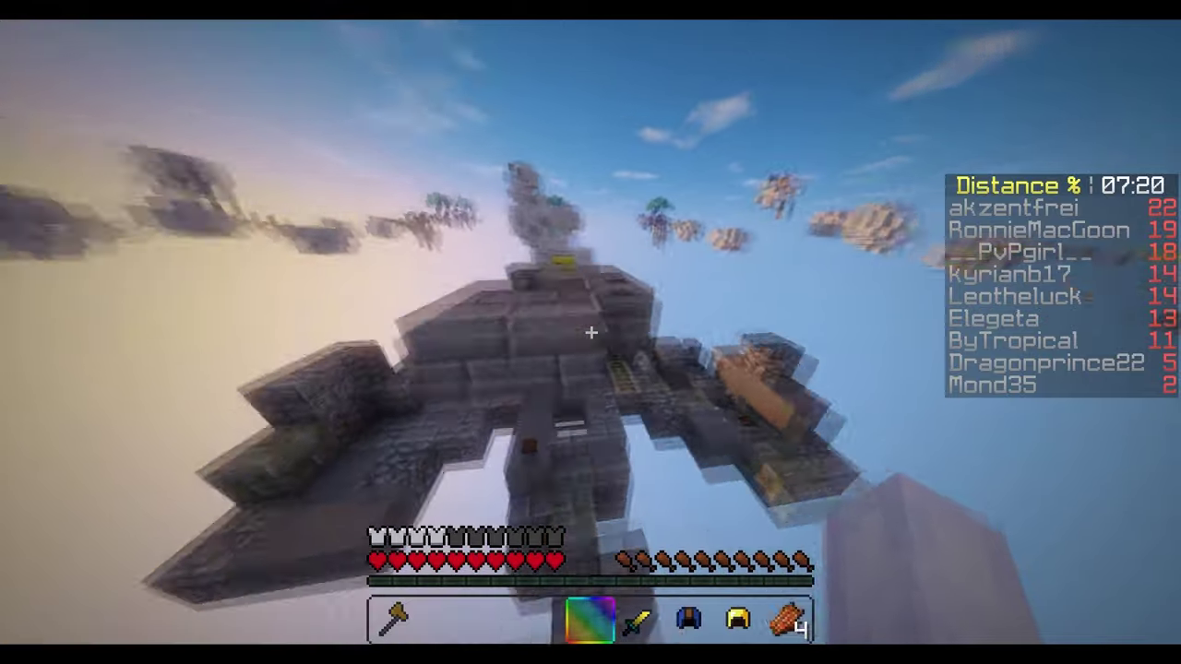
pyautogui.press('w')
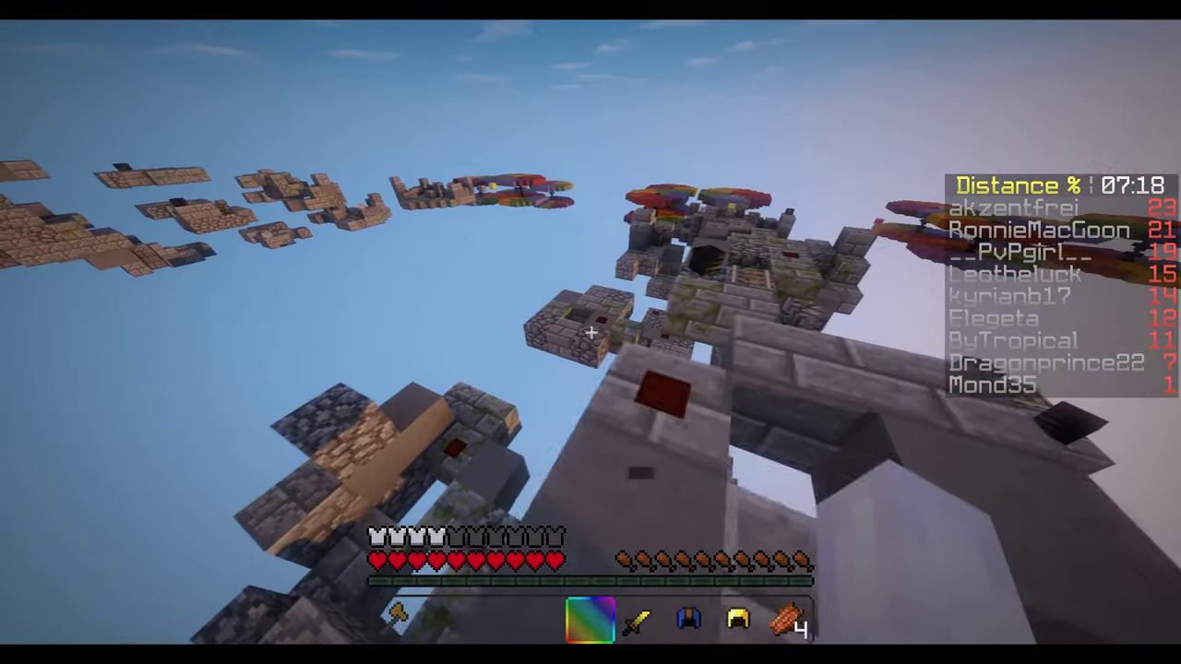
pyautogui.press('space')
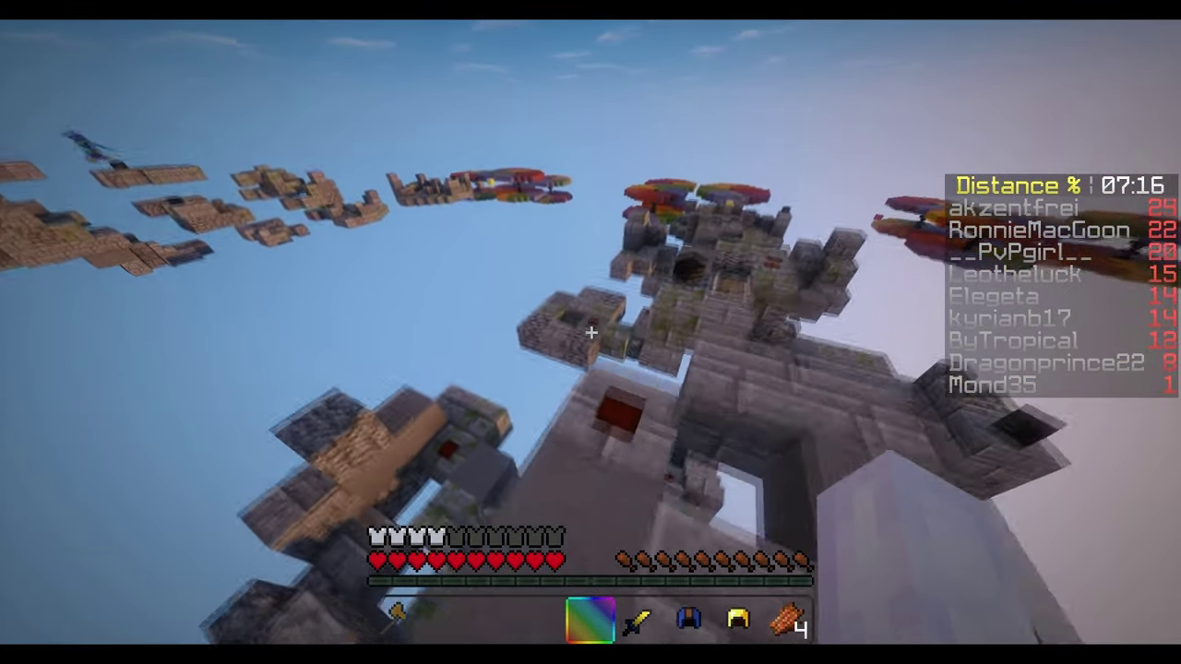
pyautogui.press('w')
pyautogui.press('space')
pyautogui.press('w')
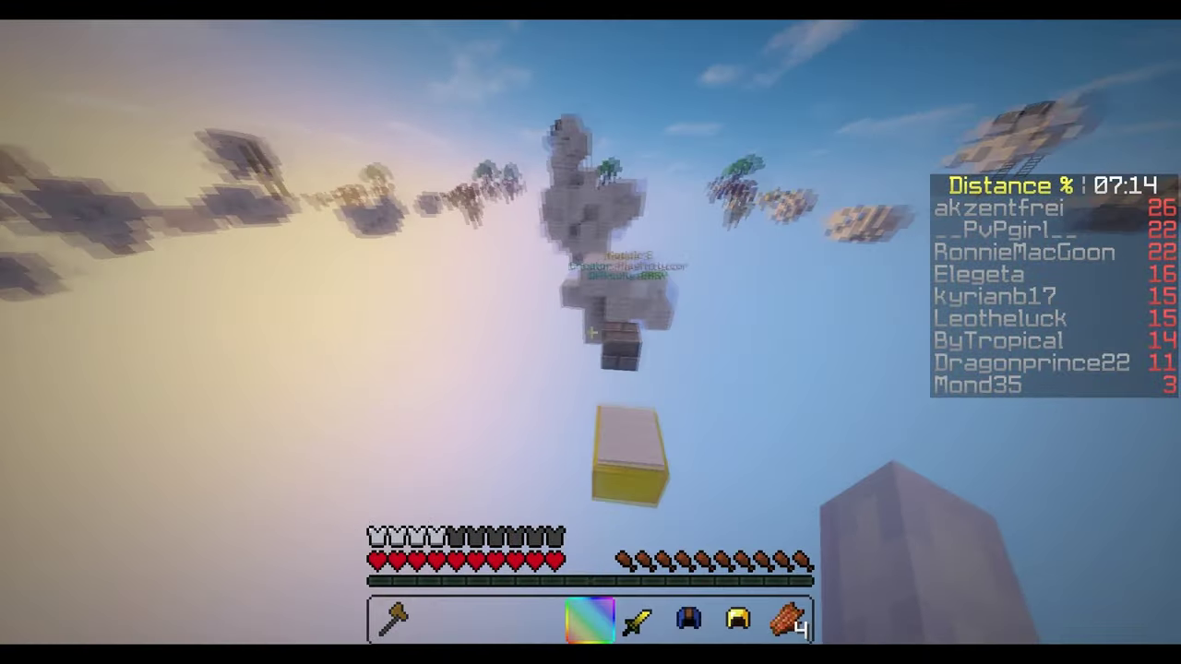
pyautogui.press('w')
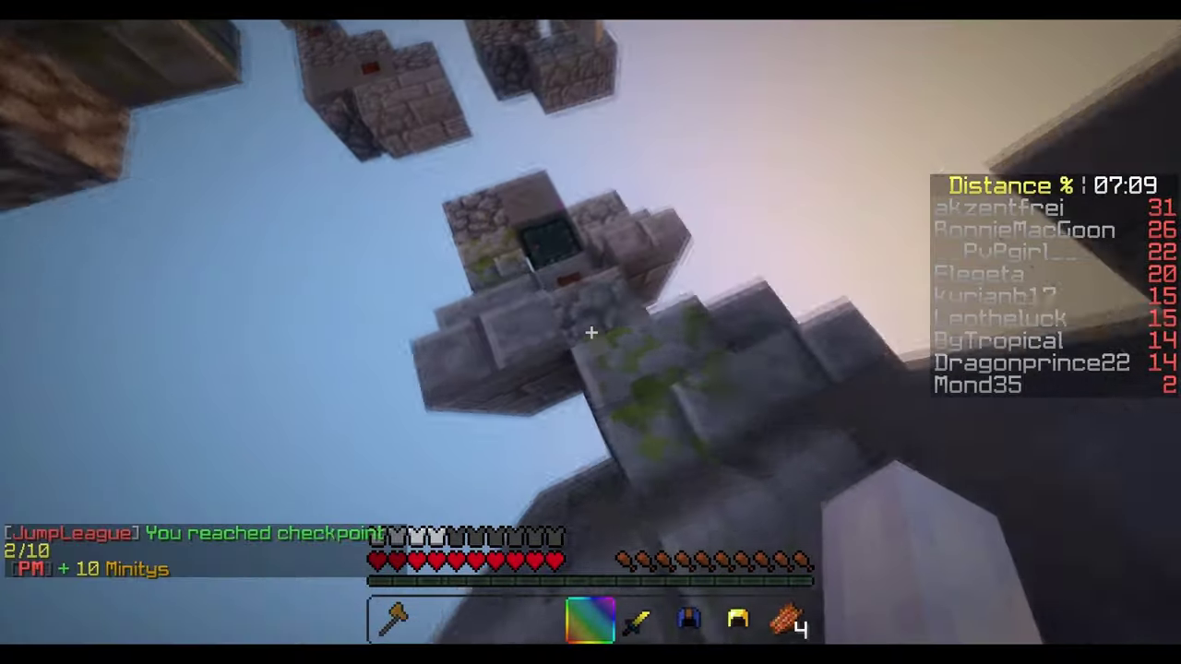
# - Open the chest ahead and transfer the feathers, cookies and golden helmet into the inventory
pyautogui.rightClick(591, 331)
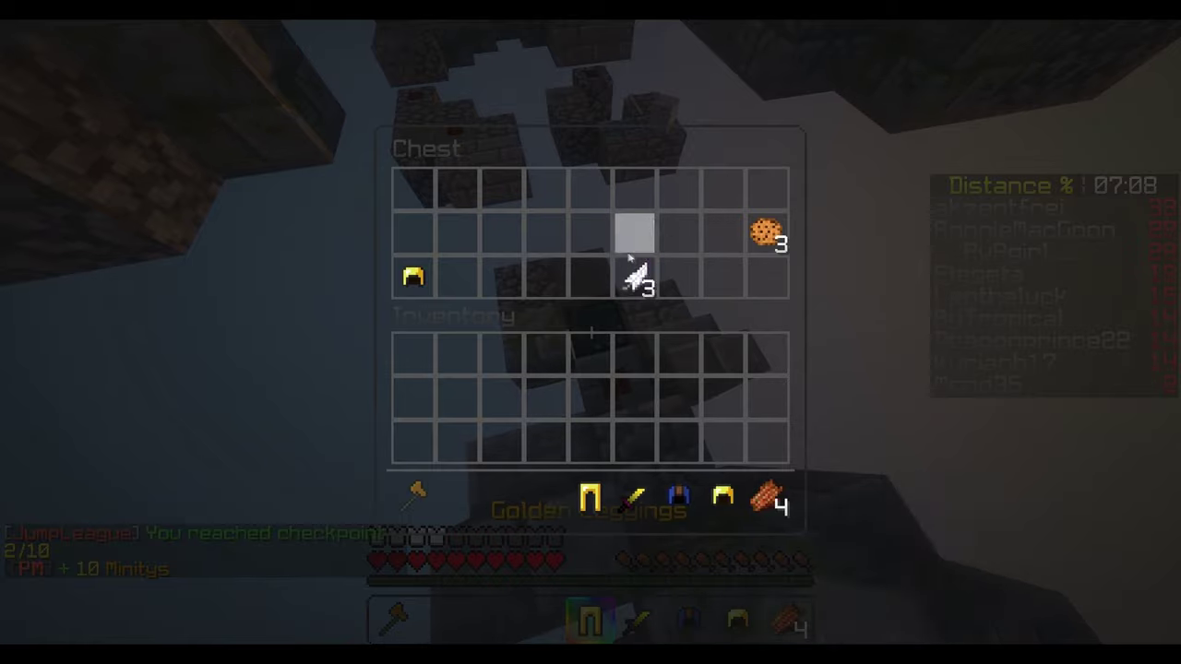
pyautogui.keyDown('shift'); pyautogui.click(637, 278); pyautogui.keyUp('shift')
pyautogui.keyDown('shift'); pyautogui.click(765, 232); pyautogui.keyUp('shift')
pyautogui.keyDown('shift'); pyautogui.click(413, 276); pyautogui.keyUp('shift')
pyautogui.press('Escape')
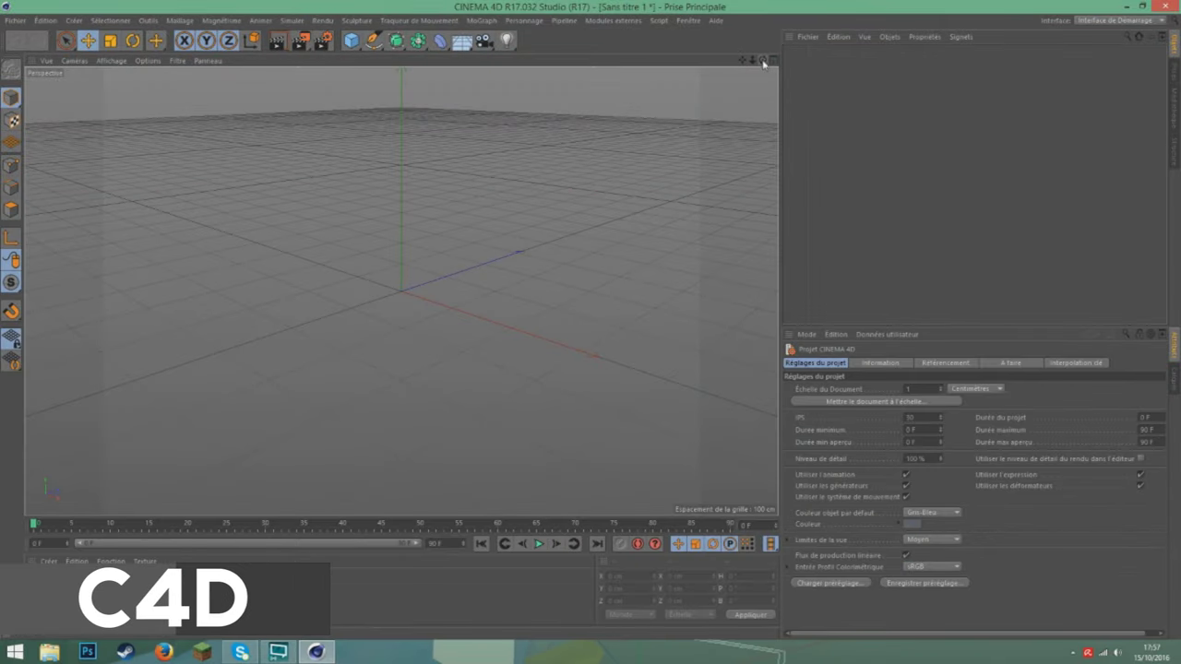
pyautogui.moveTo(763, 62); pyautogui.dragTo(763, 101)
pyautogui.moveTo(762, 60); pyautogui.dragTo(636, 60)
pyautogui.moveTo(763, 60); pyautogui.dragTo(763, 85)
# - In Cinema 4D, open the project Lightroom V2 - Mondaze from the Lightrooms folder
pyautogui.click(16, 21)
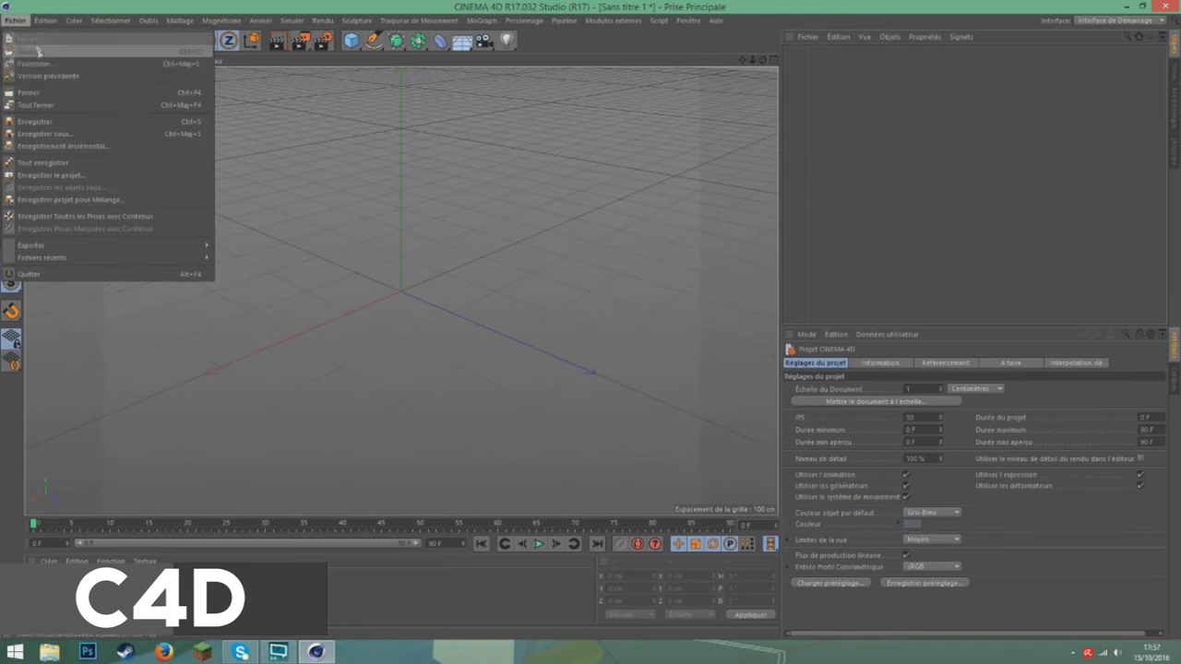
pyautogui.click(57, 48)
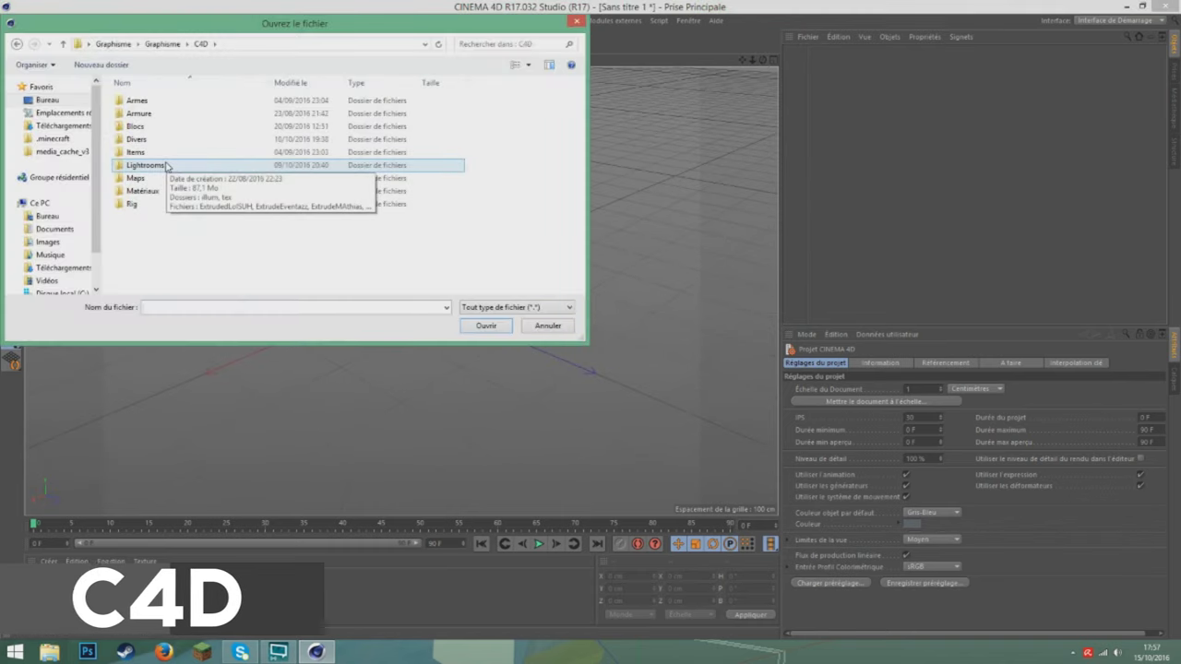
pyautogui.doubleClick(161, 164)
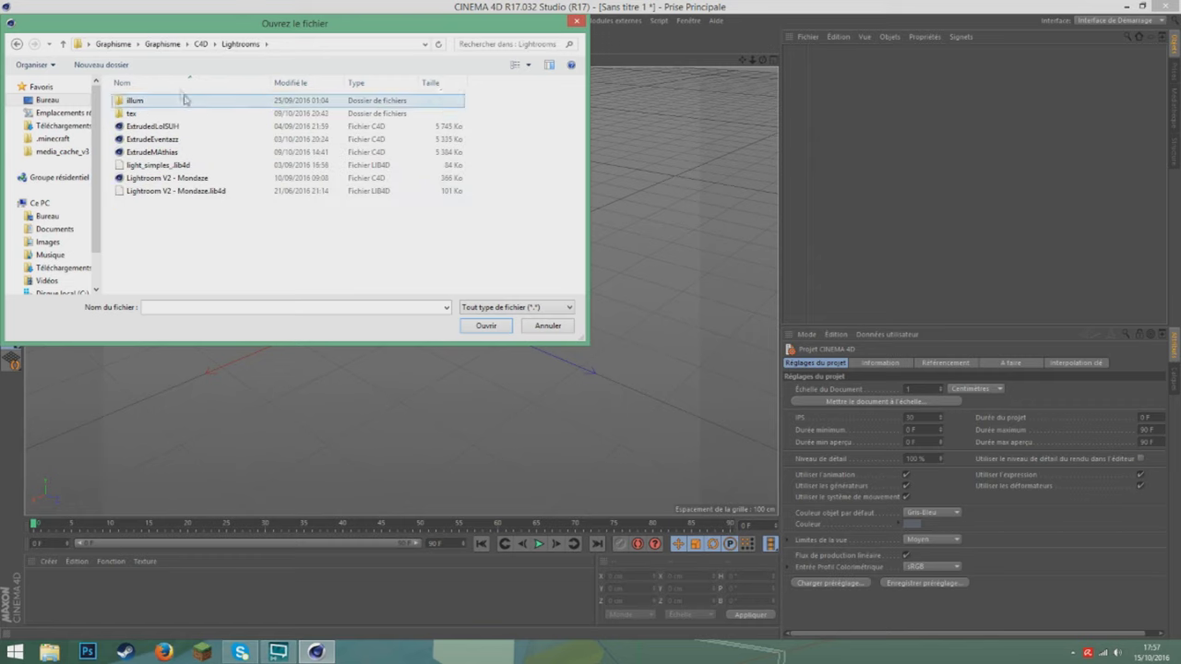
pyautogui.doubleClick(176, 179)
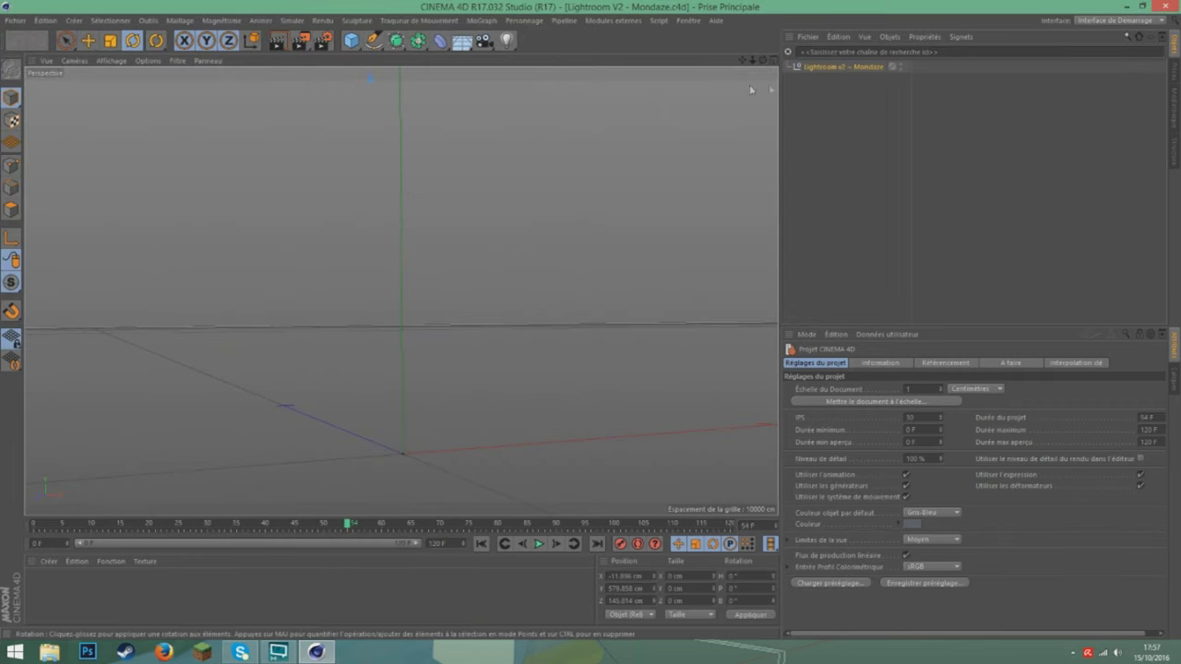
# - Open the character rig library fmr 5.0 (avo) ~ allegiant.lib4d from the Personnage subfolder of C4D's Rig folder
pyautogui.moveTo(763, 61); pyautogui.dragTo(840, 86)
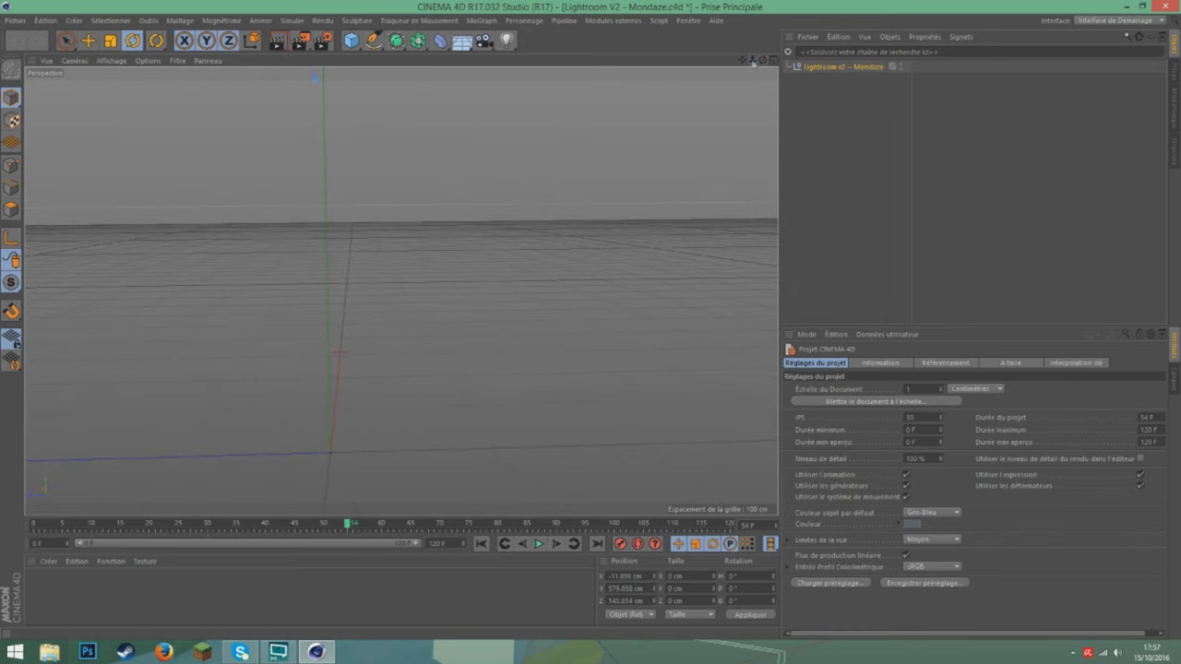
pyautogui.moveTo(762, 60)
pyautogui.mouseDown()
pyautogui.moveTo(763, 87)
pyautogui.moveTo(750, 62)
pyautogui.mouseUp()
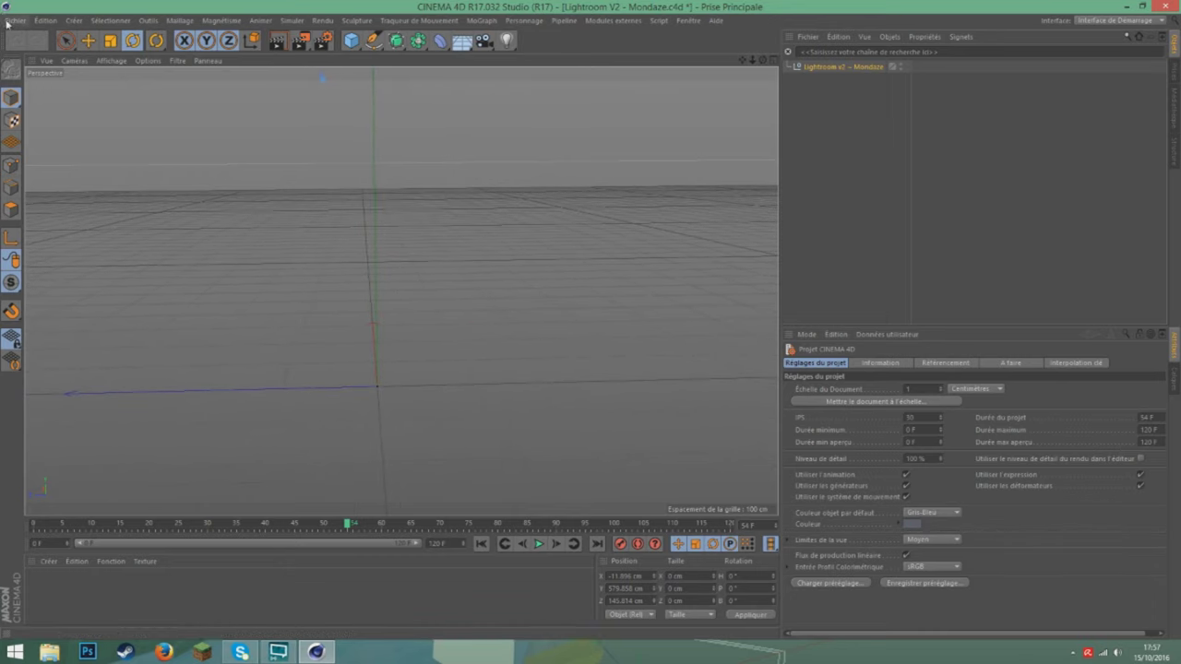
pyautogui.click(7, 22)
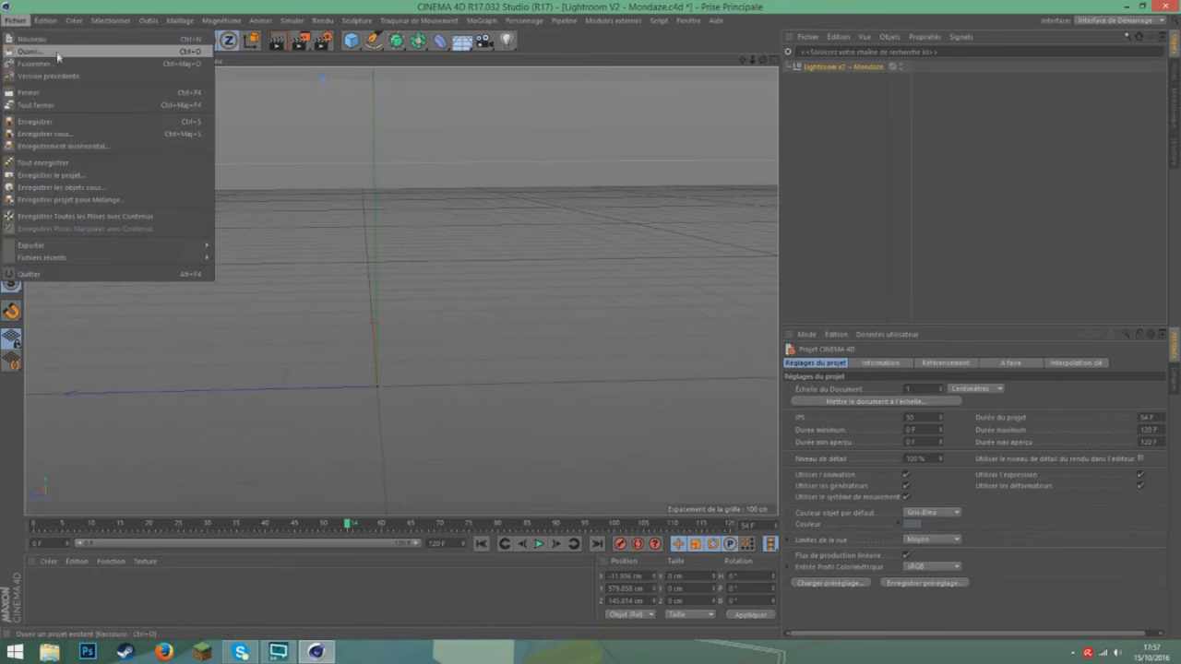
pyautogui.click(57, 48)
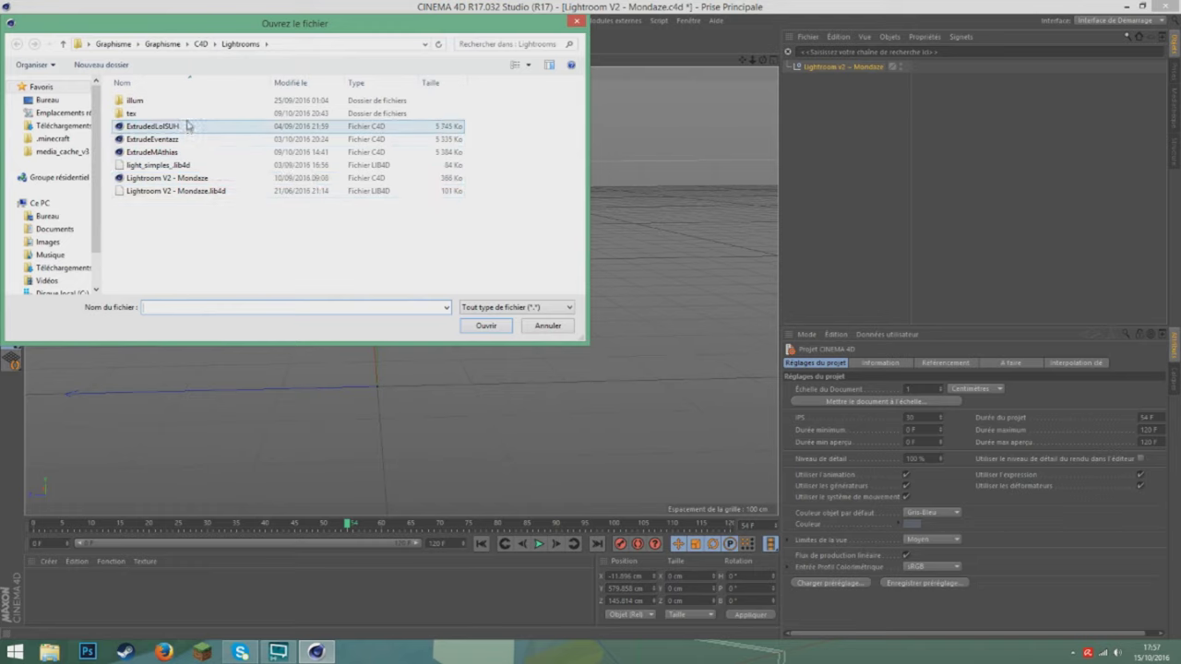
pyautogui.click(203, 46)
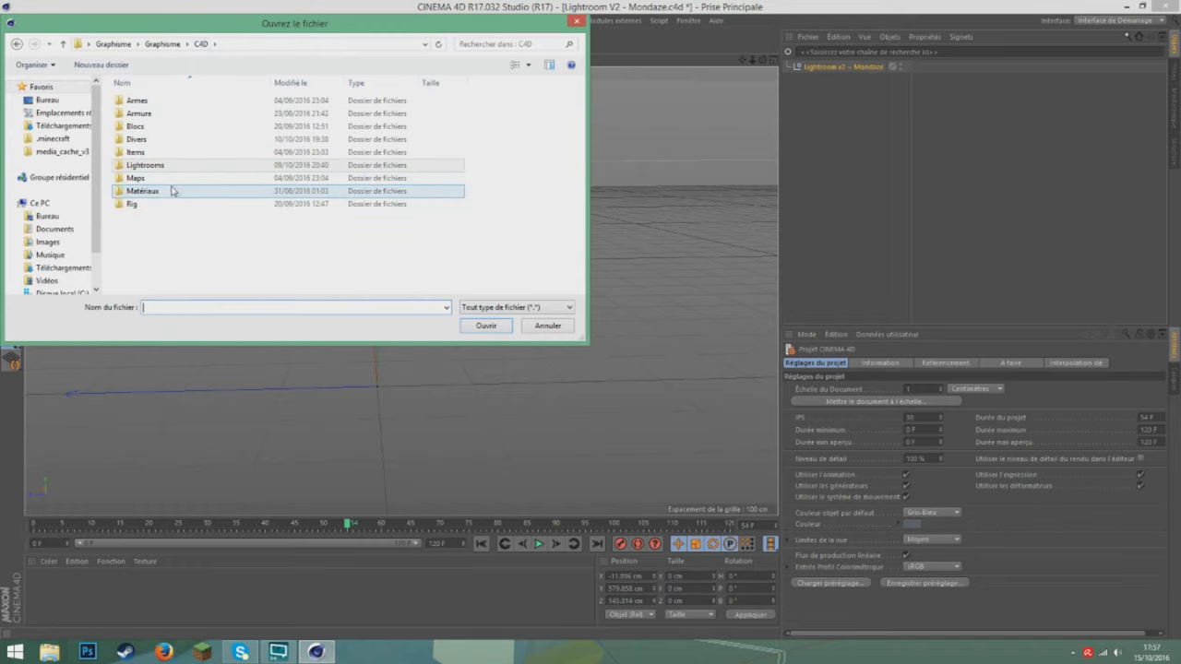
pyautogui.doubleClick(161, 204)
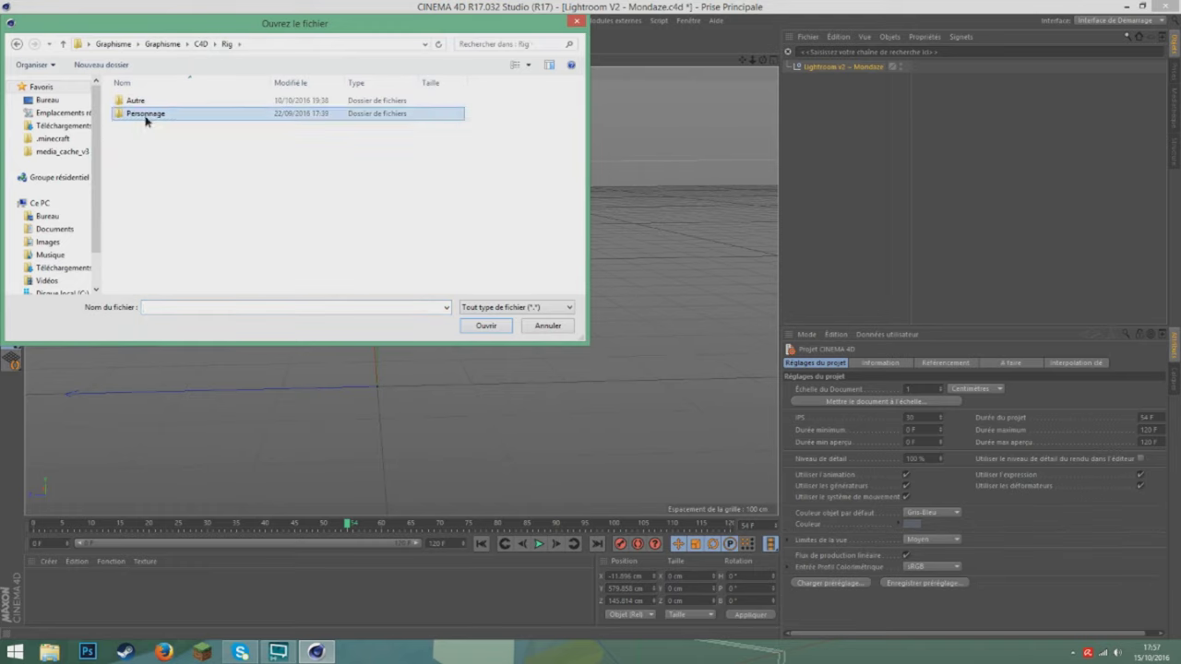
pyautogui.doubleClick(145, 114)
pyautogui.doubleClick(192, 167)
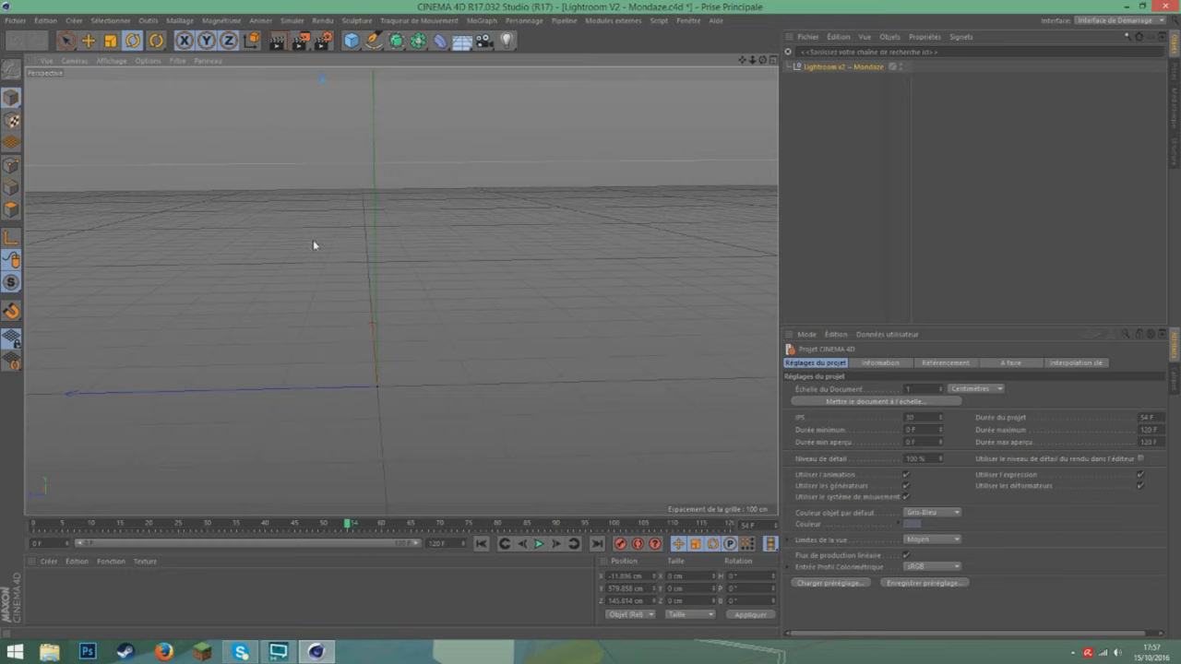
# - Load the fmr 5.0 character rig from the content browser into the lightroom scene and face it frontally
pyautogui.hotkey('shift', 'F8')
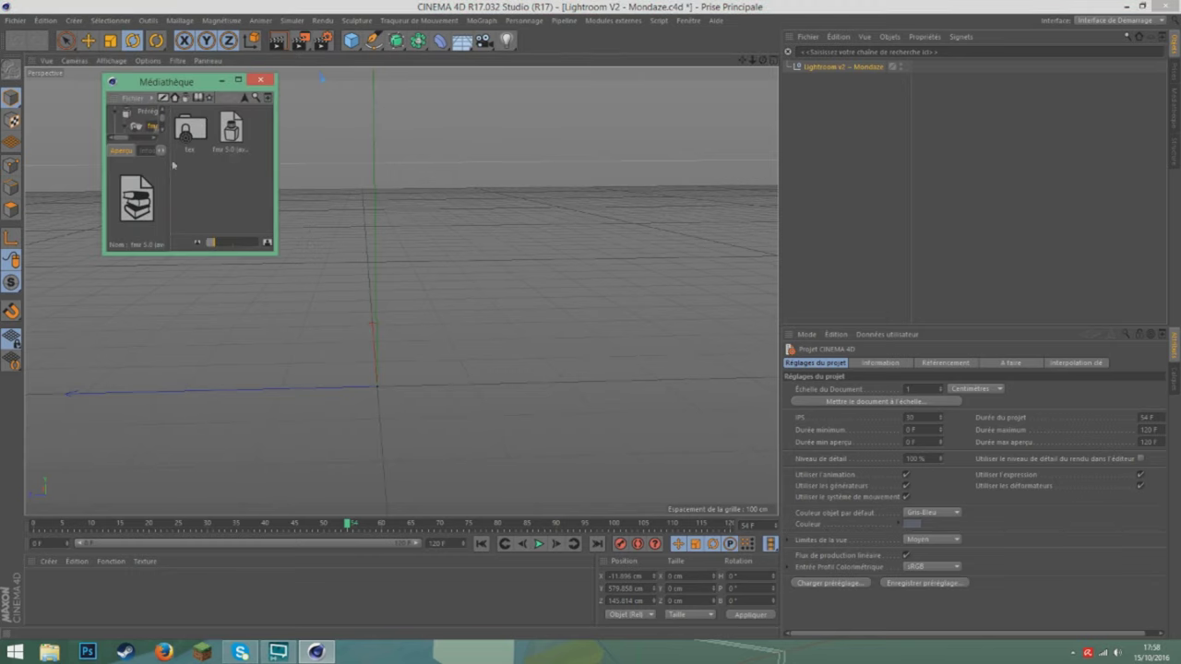
pyautogui.moveTo(179, 87)
pyautogui.mouseDown()
pyautogui.moveTo(162, 148)
pyautogui.moveTo(170, 83)
pyautogui.mouseUp()
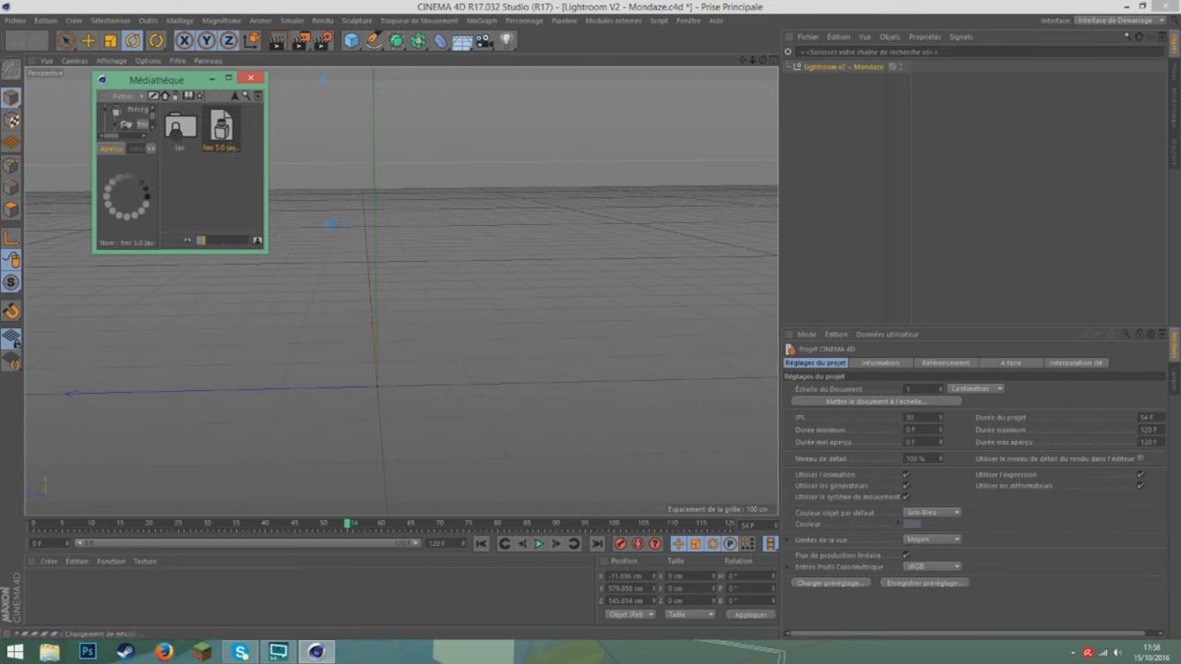
pyautogui.click(254, 78)
pyautogui.moveTo(765, 61); pyautogui.dragTo(484, 275)
pyautogui.scroll(3, 484, 274)
pyautogui.moveTo(737, 86); pyautogui.dragTo(763, 134)
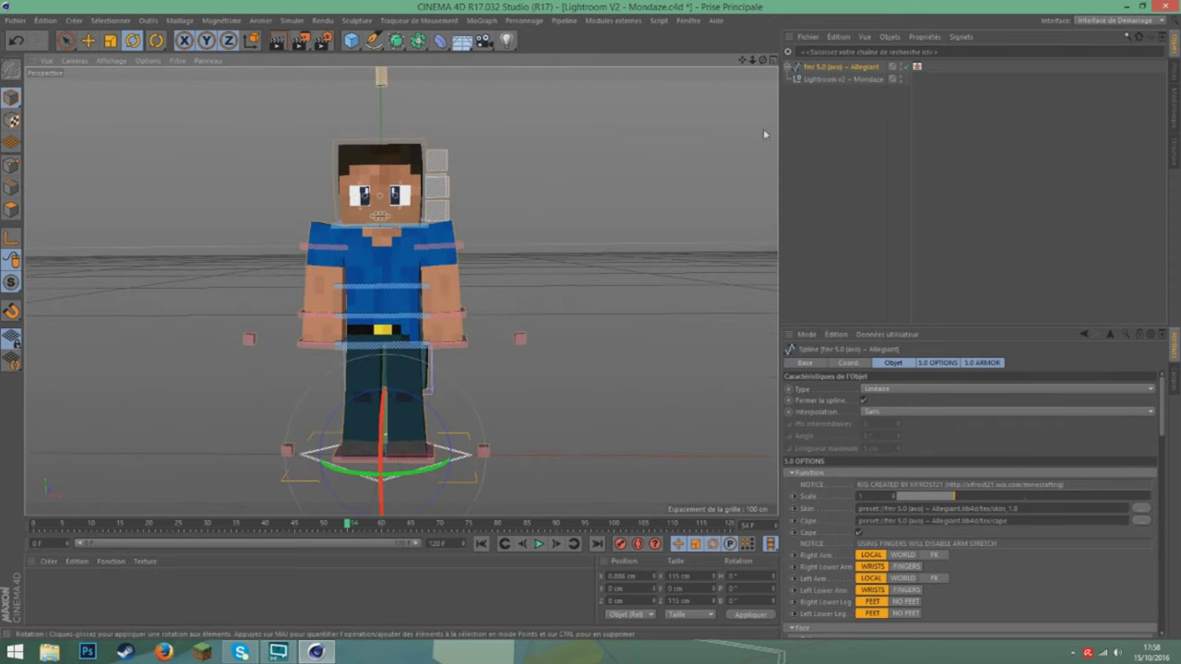
# - Assign the SkinTutoExtrude image from the TEXTURES/Skins folder as the character rig's skin
pyautogui.click(1143, 510)
pyautogui.click(185, 177)
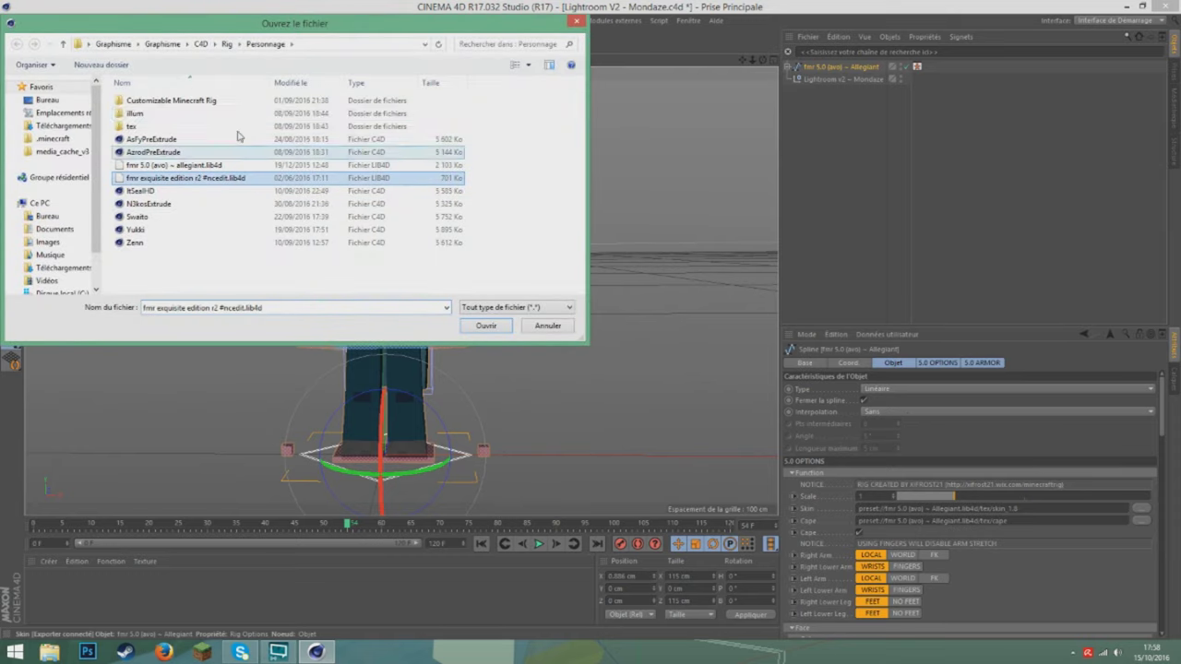
pyautogui.click(163, 44)
pyautogui.doubleClick(139, 140)
pyautogui.click(148, 140)
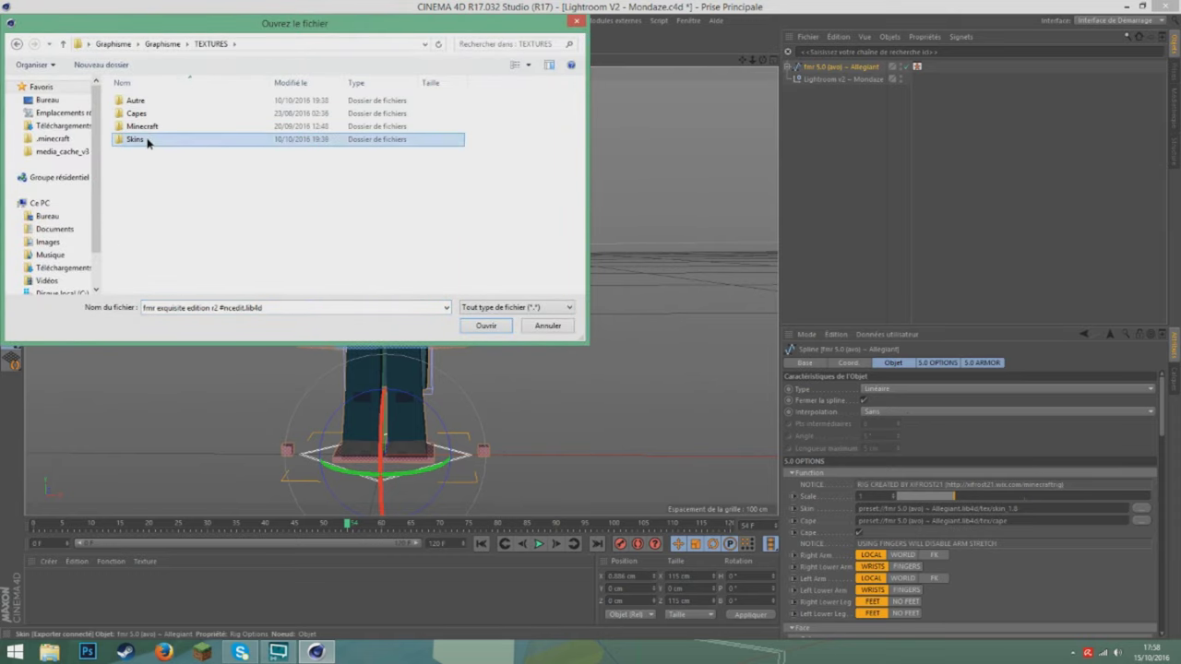
pyautogui.doubleClick(148, 140)
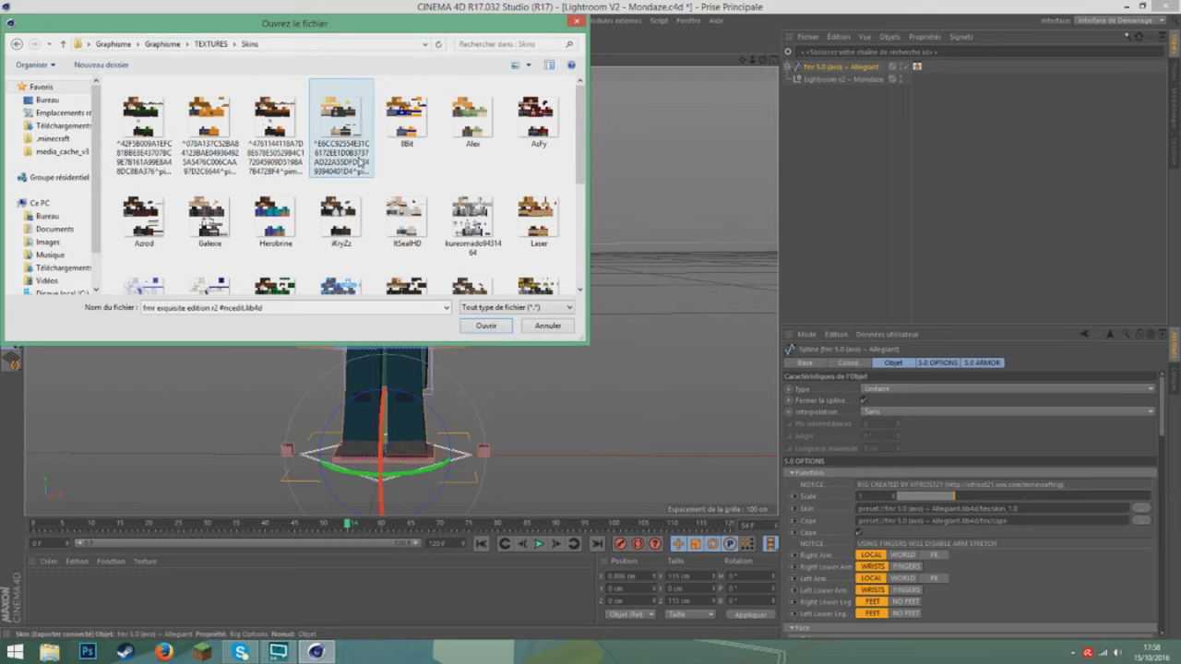
pyautogui.click(327, 158)
pyautogui.scroll(-2, 332, 166)
pyautogui.doubleClick(406, 253)
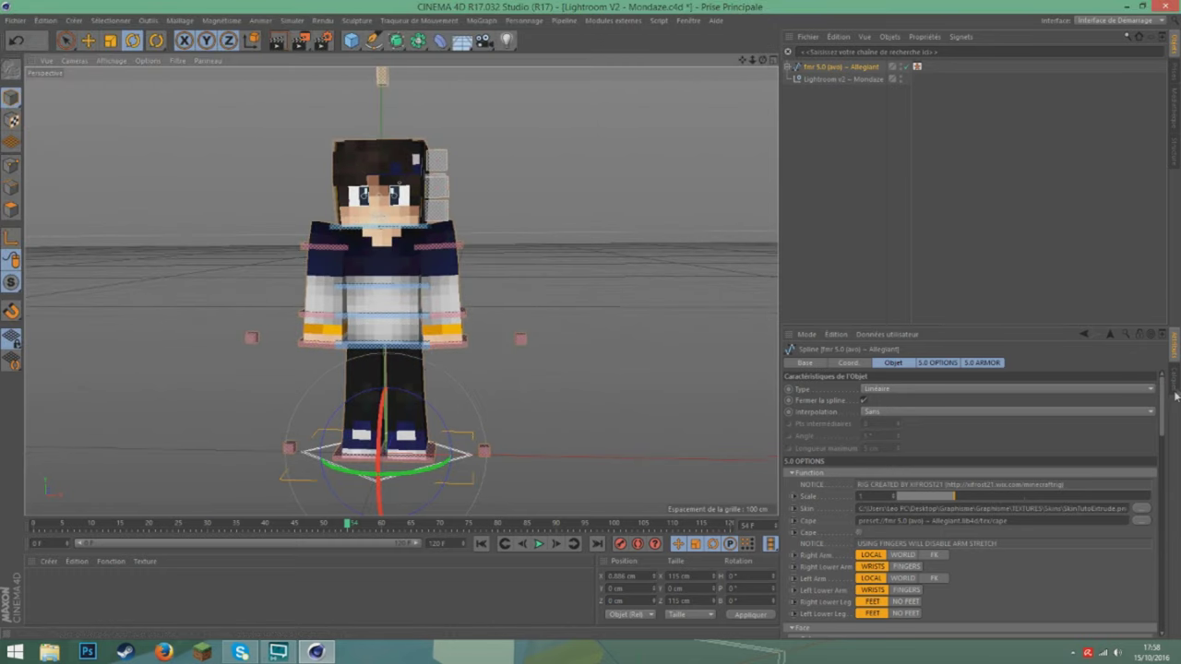
# - Show the layer list and examine the EXTRUDE objects inside the rig's head group
pyautogui.click(1172, 389)
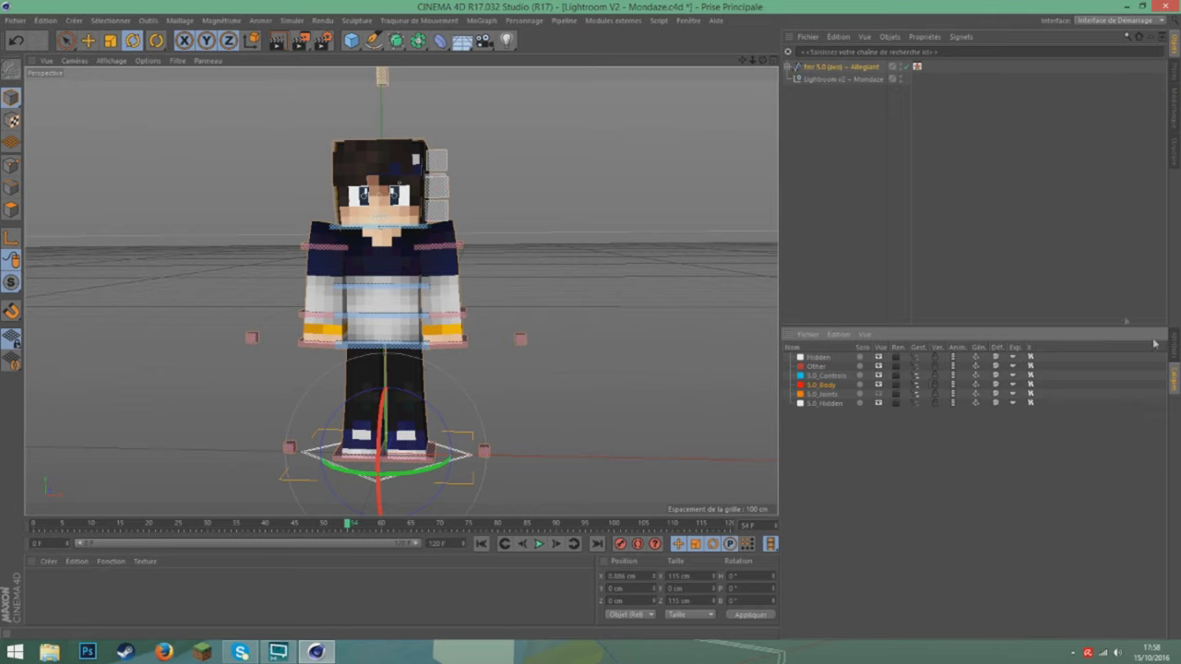
pyautogui.click(790, 69)
pyautogui.click(793, 117)
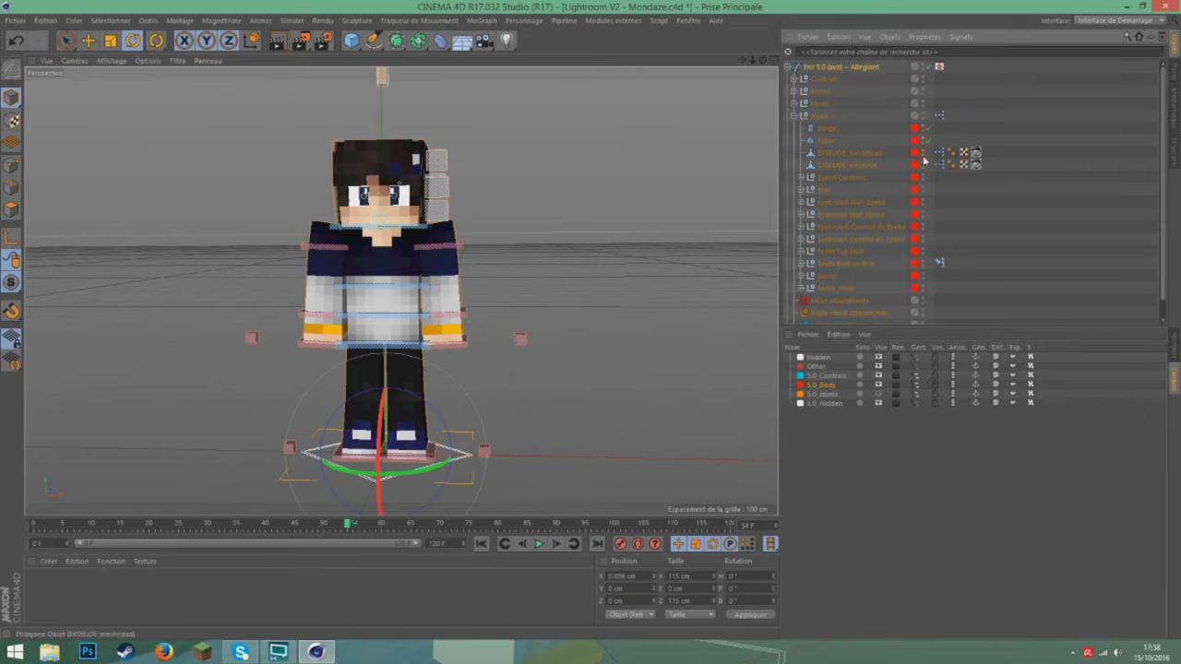
pyautogui.click(788, 68)
# - Try pulling the rig's head piece upward with the control above the head
pyautogui.moveTo(762, 60); pyautogui.dragTo(400, 290)
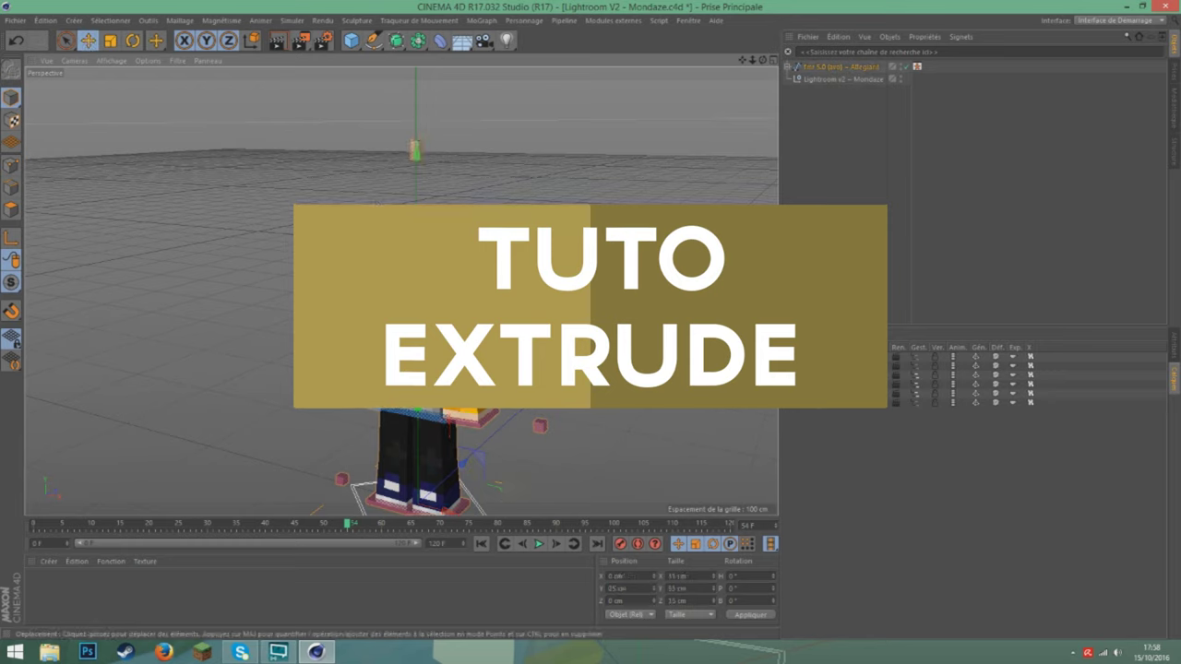
pyautogui.moveTo(416, 150); pyautogui.dragTo(414, 88)
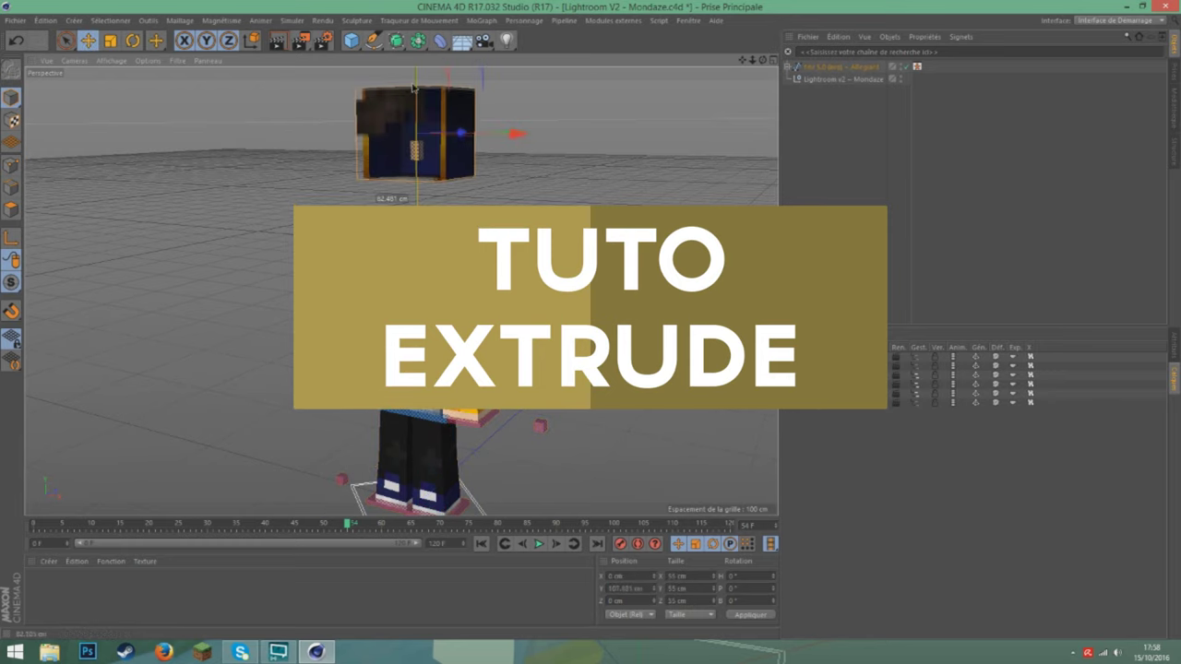
pyautogui.moveTo(505, 271); pyautogui.dragTo(355, 256)
pyautogui.click(458, 270)
pyautogui.moveTo(518, 271); pyautogui.dragTo(638, 330)
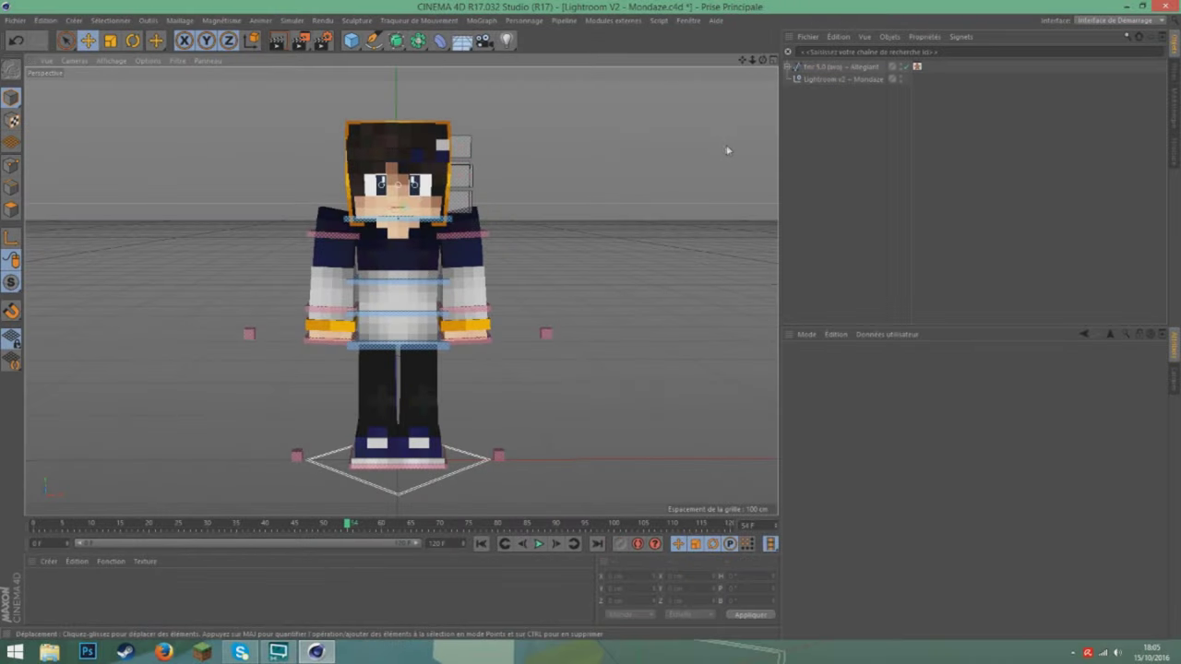
# - Move the rig's two foot controls so that the legs stand apart in a stride
pyautogui.moveTo(762, 59)
pyautogui.mouseDown()
pyautogui.moveTo(750, 60)
pyautogui.moveTo(773, 60)
pyautogui.mouseUp()
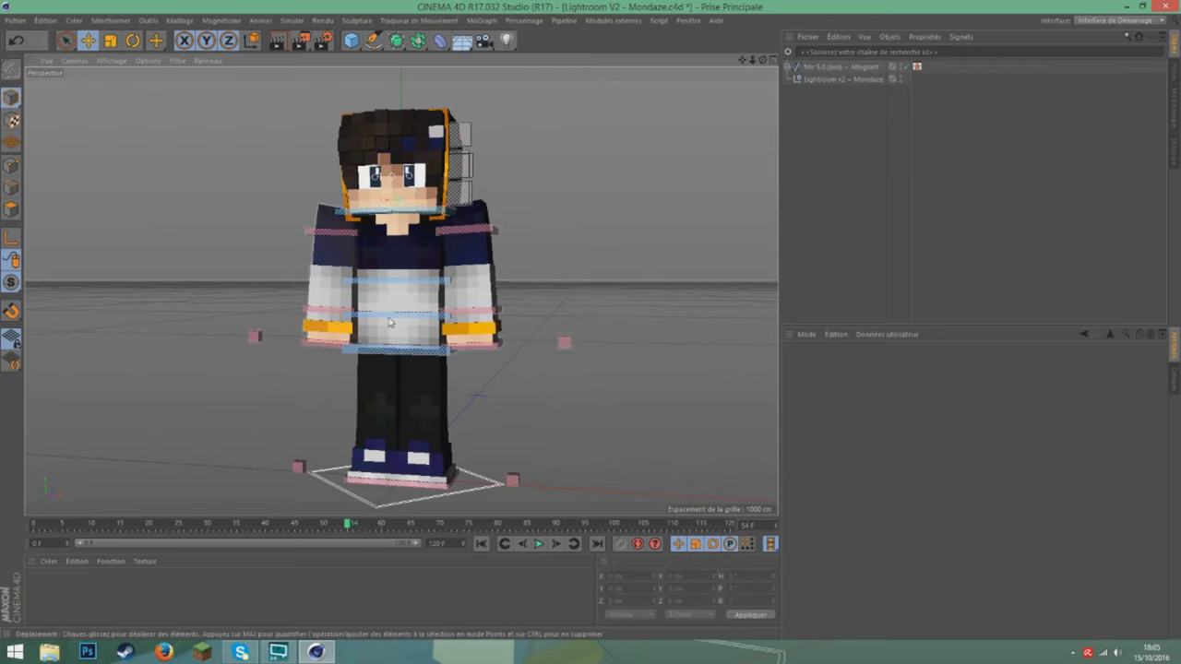
pyautogui.click(387, 454)
pyautogui.moveTo(772, 62); pyautogui.dragTo(624, 228)
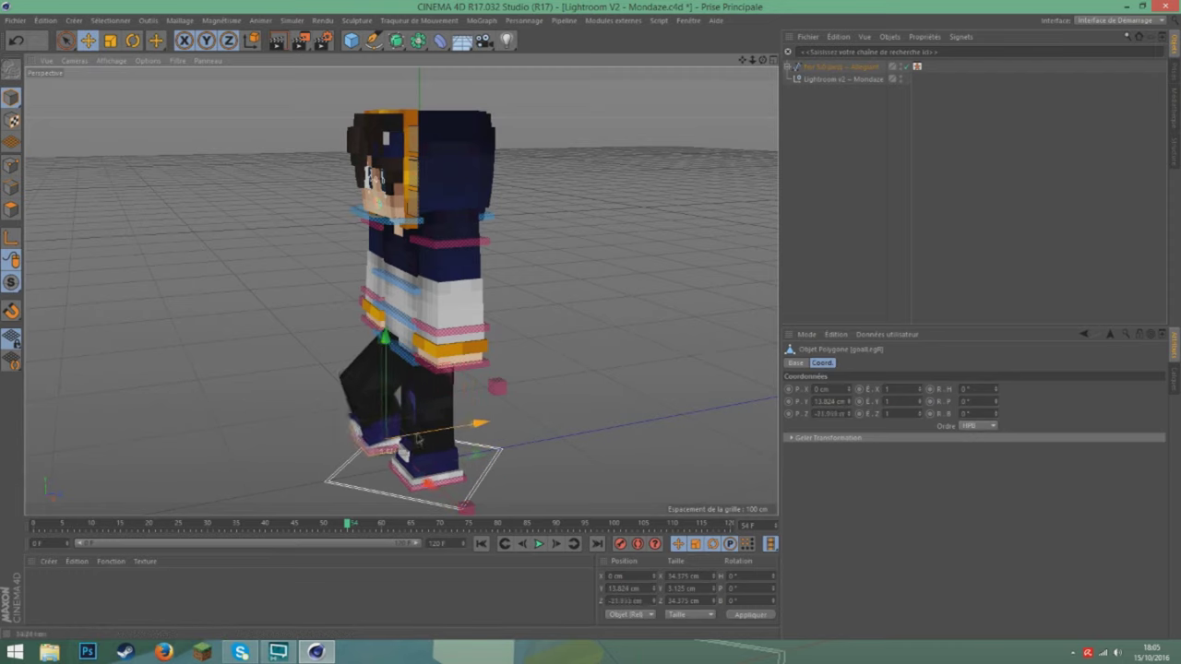
pyautogui.moveTo(763, 60); pyautogui.dragTo(895, 66)
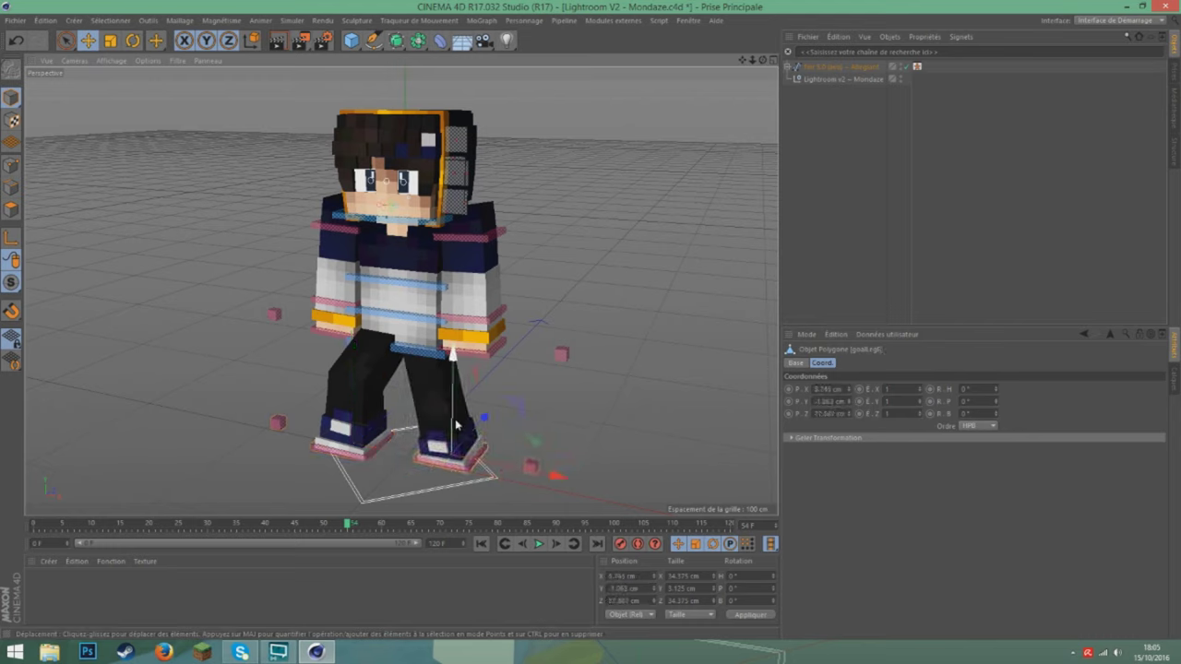
# - Rotate the character's left foot to about 73.6° heading and 28.7° pitch, and move it outward
pyautogui.press('r')
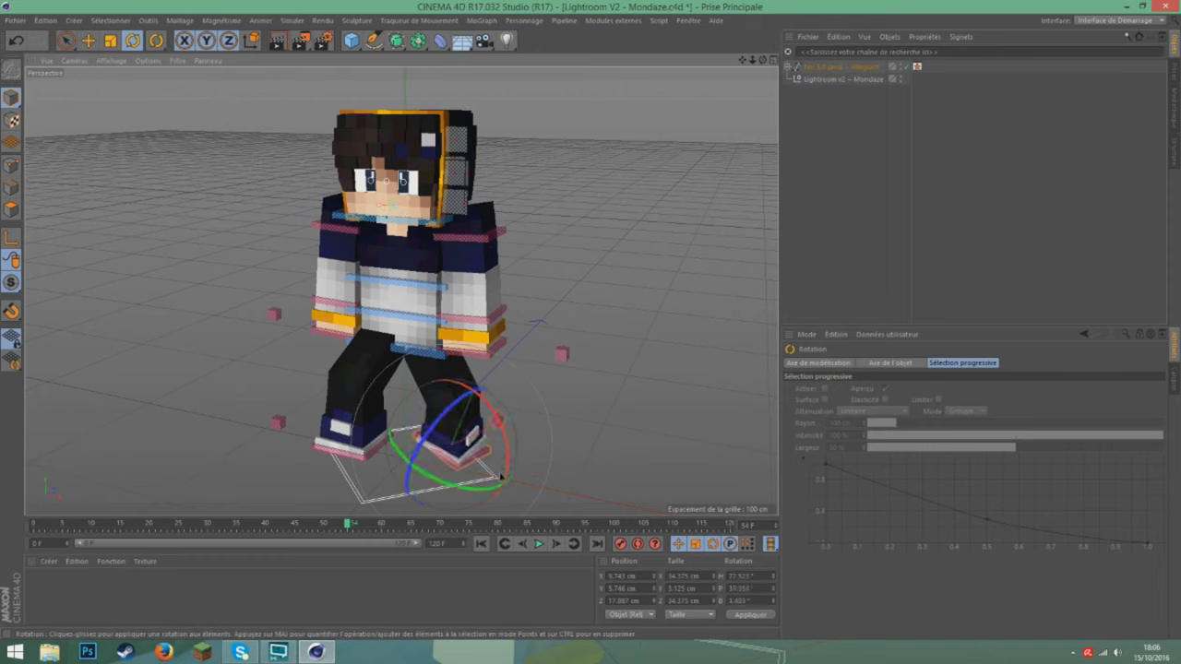
pyautogui.click(88, 41)
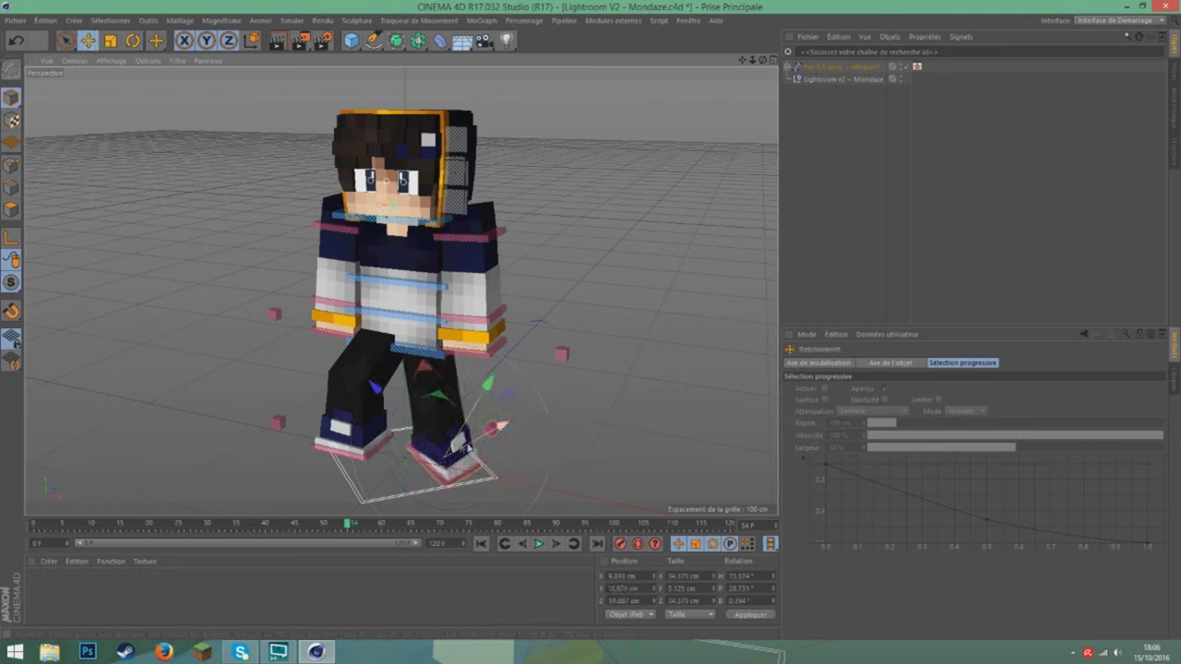
pyautogui.moveTo(487, 437); pyautogui.dragTo(451, 387)
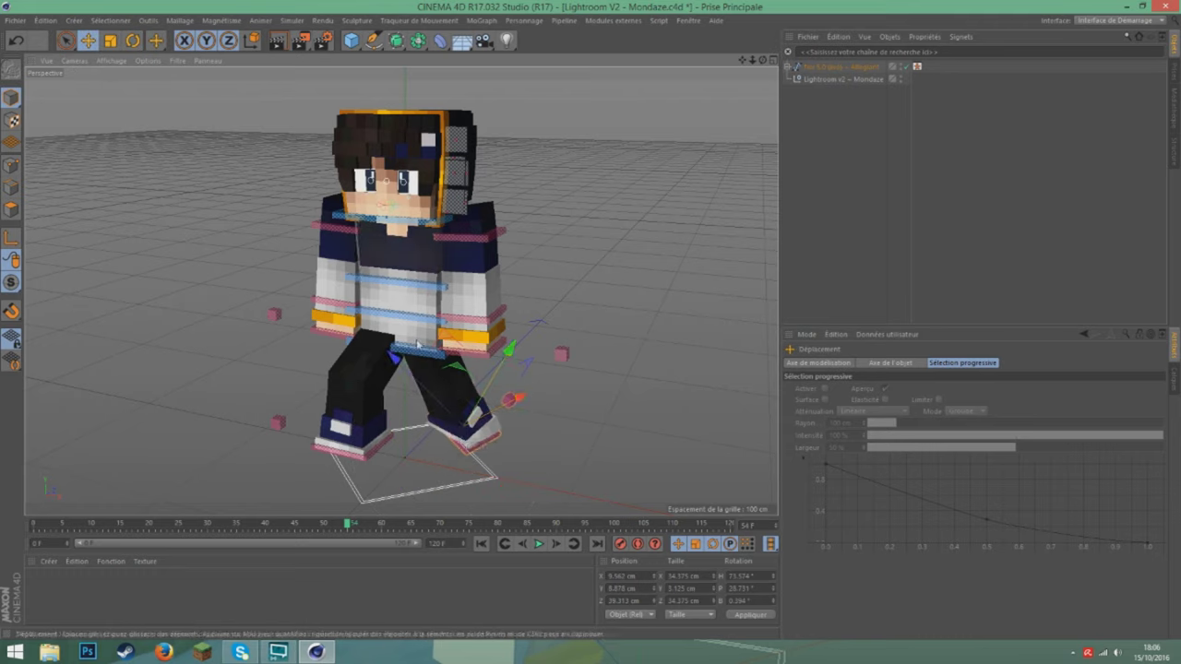
# - Rotate the torso control to about 33.3° heading, 27.5° pitch and -14.4° bank to lean the upper body
pyautogui.click(438, 295)
pyautogui.press('r')
pyautogui.moveTo(439, 295); pyautogui.dragTo(407, 305)
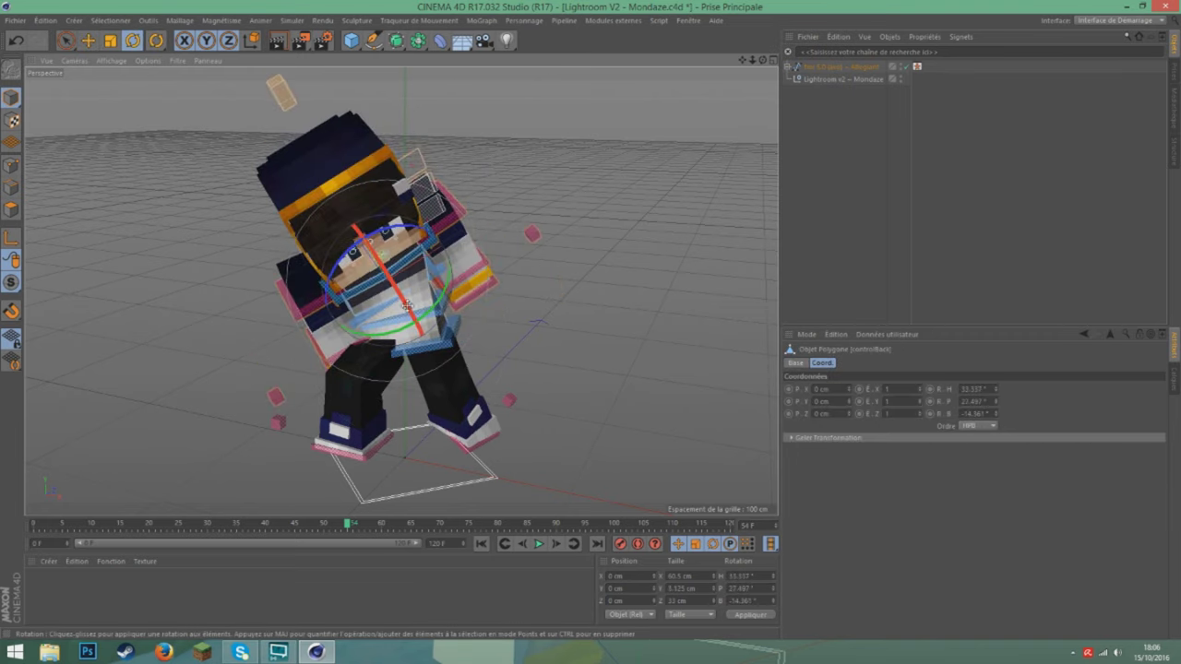
pyautogui.moveTo(762, 59); pyautogui.dragTo(763, 27)
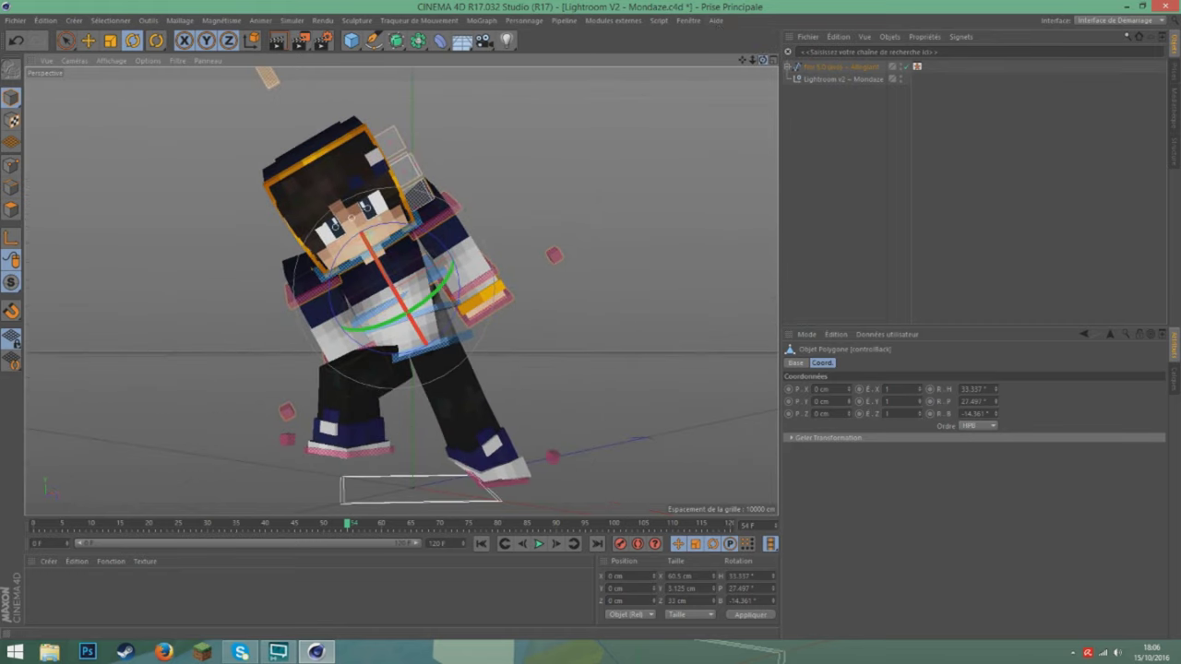
# - Rotate the character's right foot and move it to bend the right leg
pyautogui.click(369, 436)
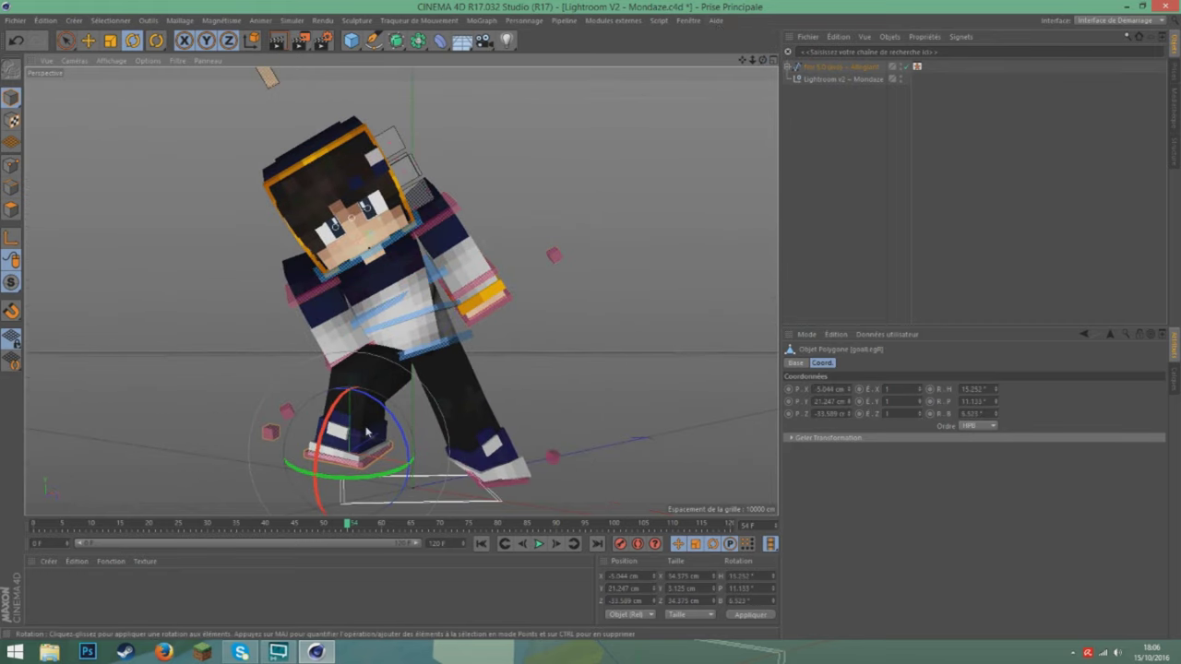
pyautogui.moveTo(366, 432); pyautogui.dragTo(323, 430)
pyautogui.click(88, 39)
pyautogui.moveTo(249, 166); pyautogui.dragTo(288, 187)
# - Shift the whole rig slightly sideways with its base control and reposition the right foot
pyautogui.click(501, 496)
pyautogui.moveTo(563, 374); pyautogui.dragTo(596, 391)
pyautogui.click(552, 480)
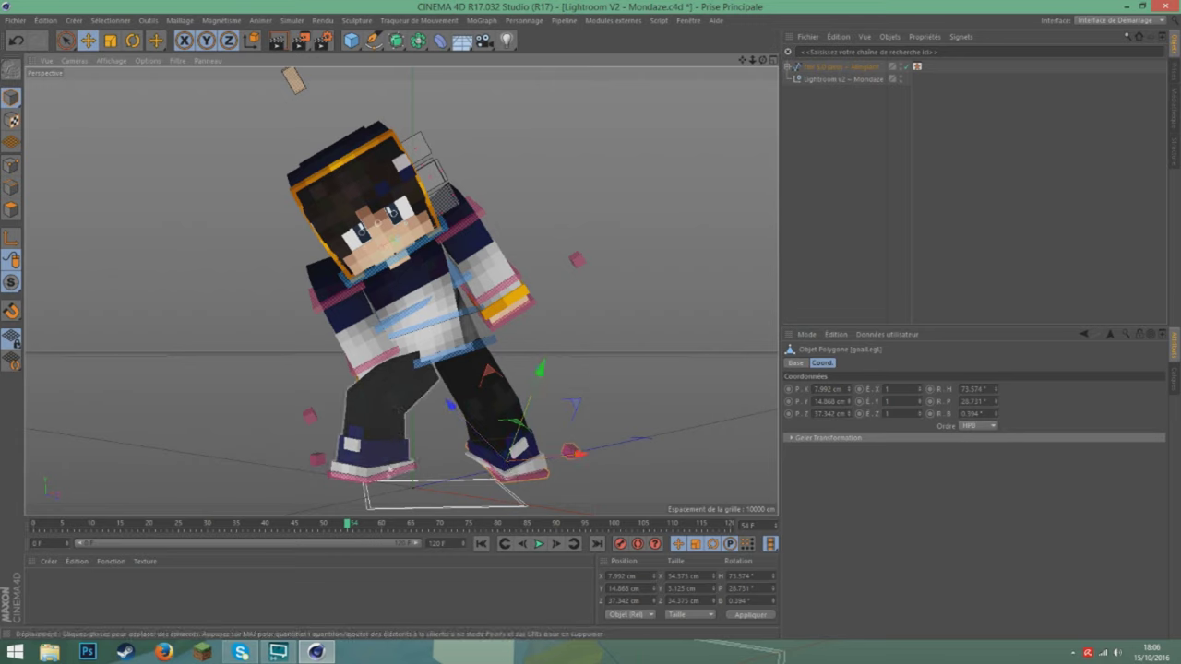
pyautogui.click(402, 471)
pyautogui.moveTo(392, 210); pyautogui.dragTo(443, 288)
# - Rotate the upper torso and neck controls so that the chest and head stand upright and face forward
pyautogui.click(415, 314)
pyautogui.click(132, 41)
pyautogui.moveTo(399, 248); pyautogui.dragTo(487, 241)
pyautogui.click(445, 262)
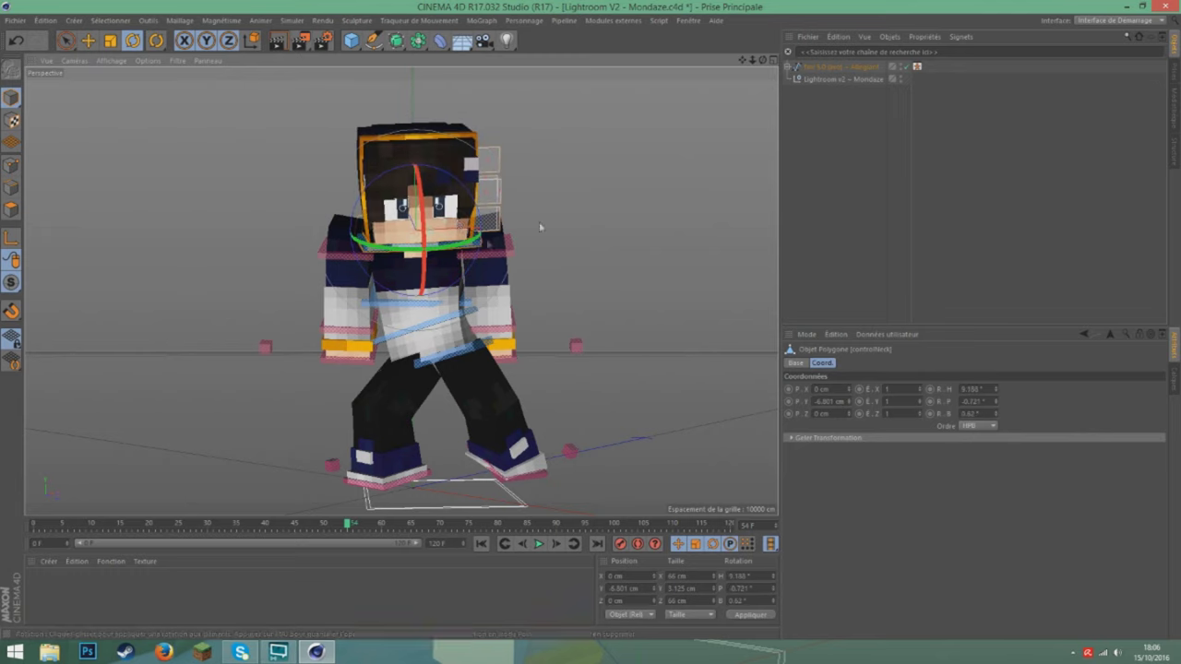
# - Move the character's right hand control outward and forward to bend the right arm
pyautogui.moveTo(763, 60); pyautogui.dragTo(830, 102)
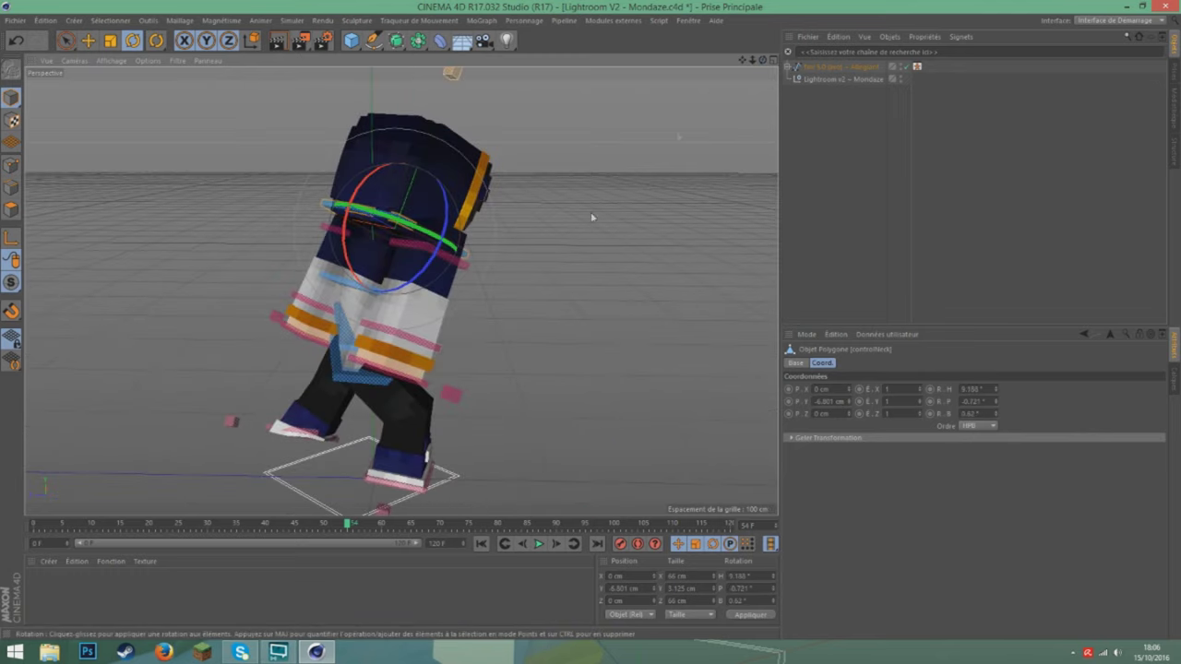
pyautogui.click(414, 377)
pyautogui.click(89, 41)
pyautogui.moveTo(475, 263); pyautogui.dragTo(597, 218)
pyautogui.moveTo(763, 60); pyautogui.dragTo(590, 37)
# - Move the character's left hand control outward and upward to bend the left arm
pyautogui.click(560, 362)
pyautogui.moveTo(561, 367); pyautogui.dragTo(629, 397)
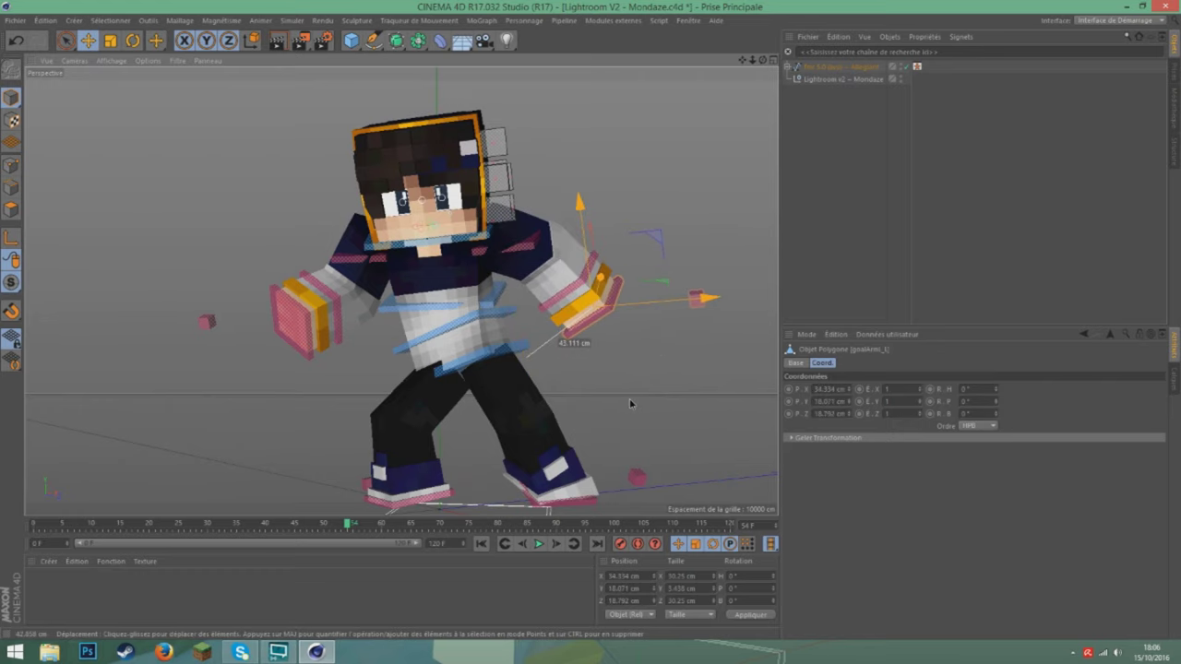
pyautogui.click(684, 309)
pyautogui.moveTo(752, 61)
pyautogui.mouseDown()
pyautogui.moveTo(724, 43)
pyautogui.moveTo(754, 79)
pyautogui.mouseUp()
# - Rotate the character's left foot again so that it rests at a more natural angle
pyautogui.click(574, 483)
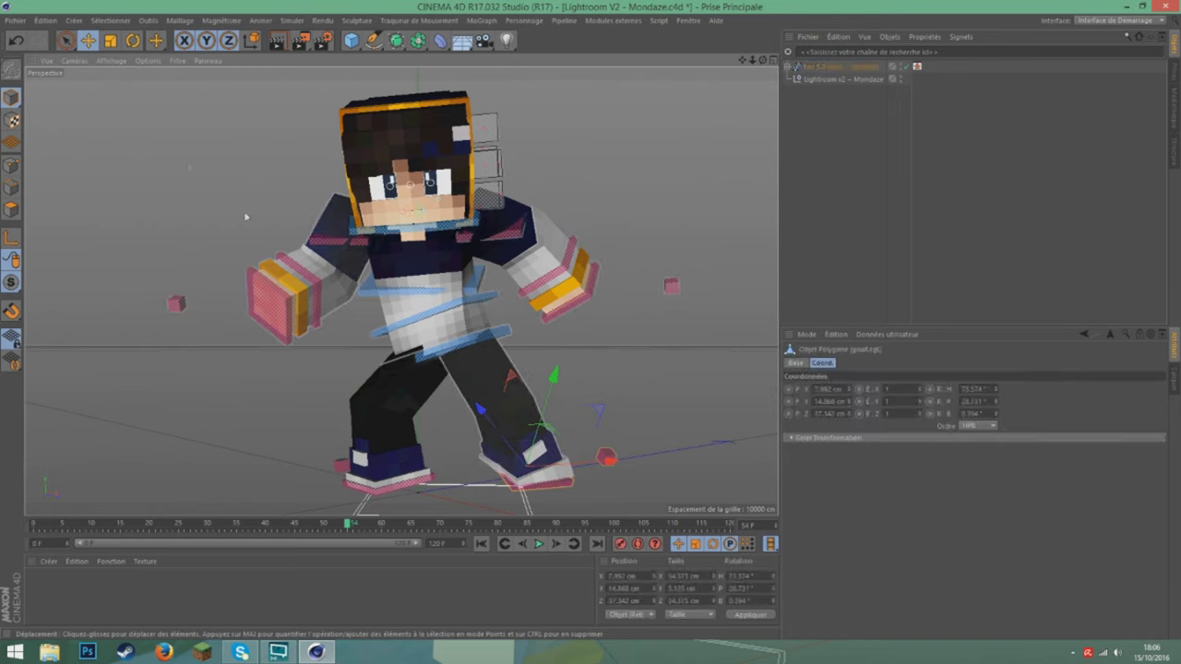
pyautogui.click(133, 40)
pyautogui.moveTo(553, 434); pyautogui.dragTo(667, 333)
pyautogui.click(88, 39)
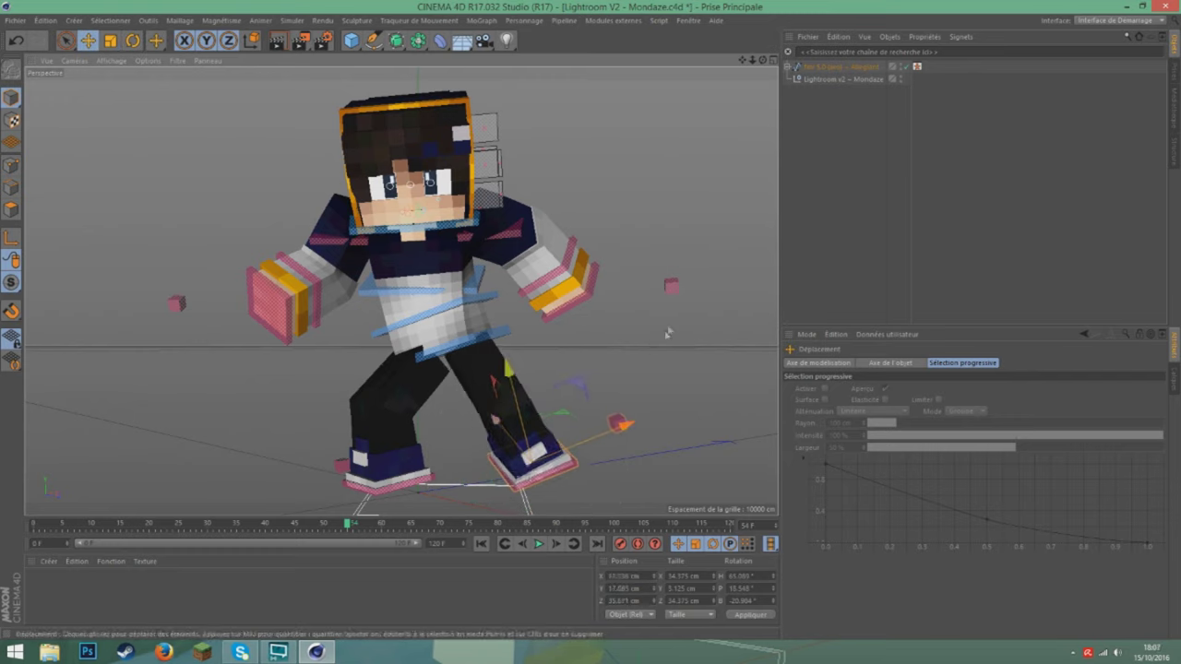
pyautogui.click(672, 144)
pyautogui.moveTo(762, 60)
pyautogui.mouseDown()
pyautogui.moveTo(766, 39)
pyautogui.moveTo(764, 52)
pyautogui.mouseUp()
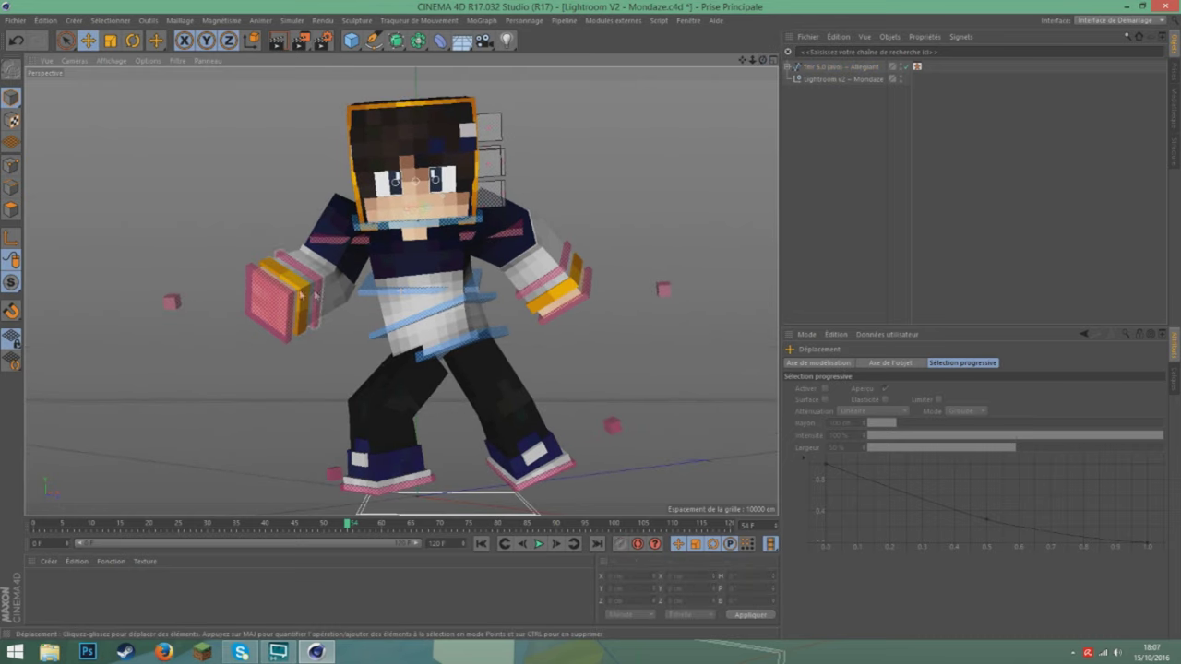
pyautogui.click(431, 224)
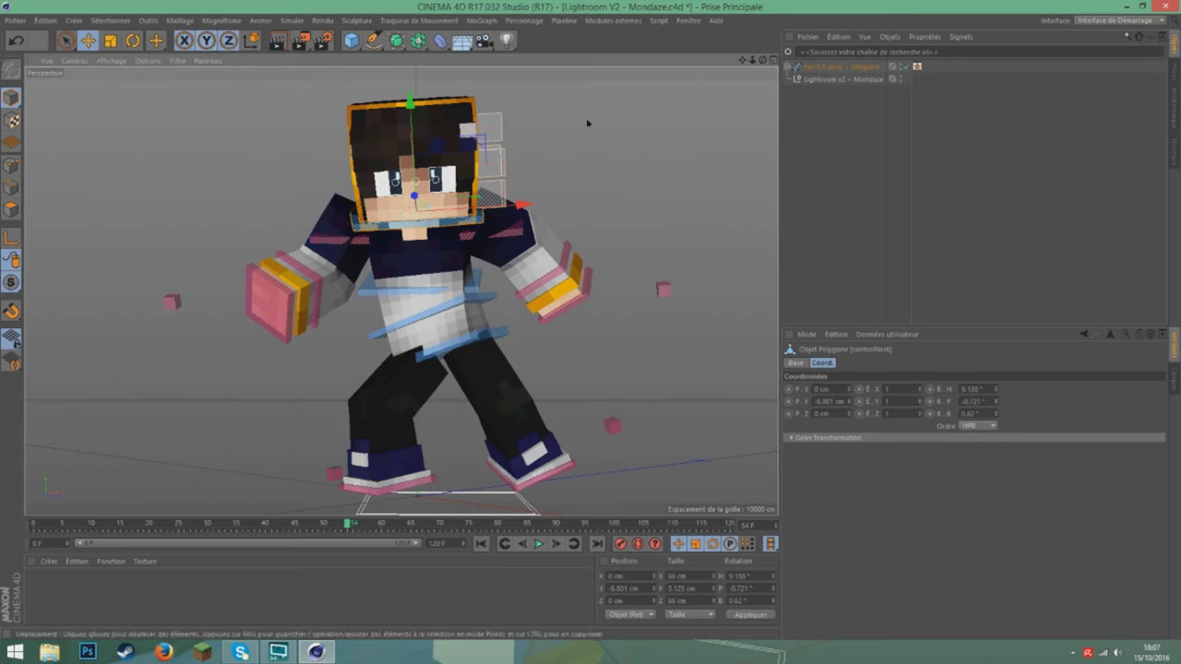
pyautogui.click(527, 186)
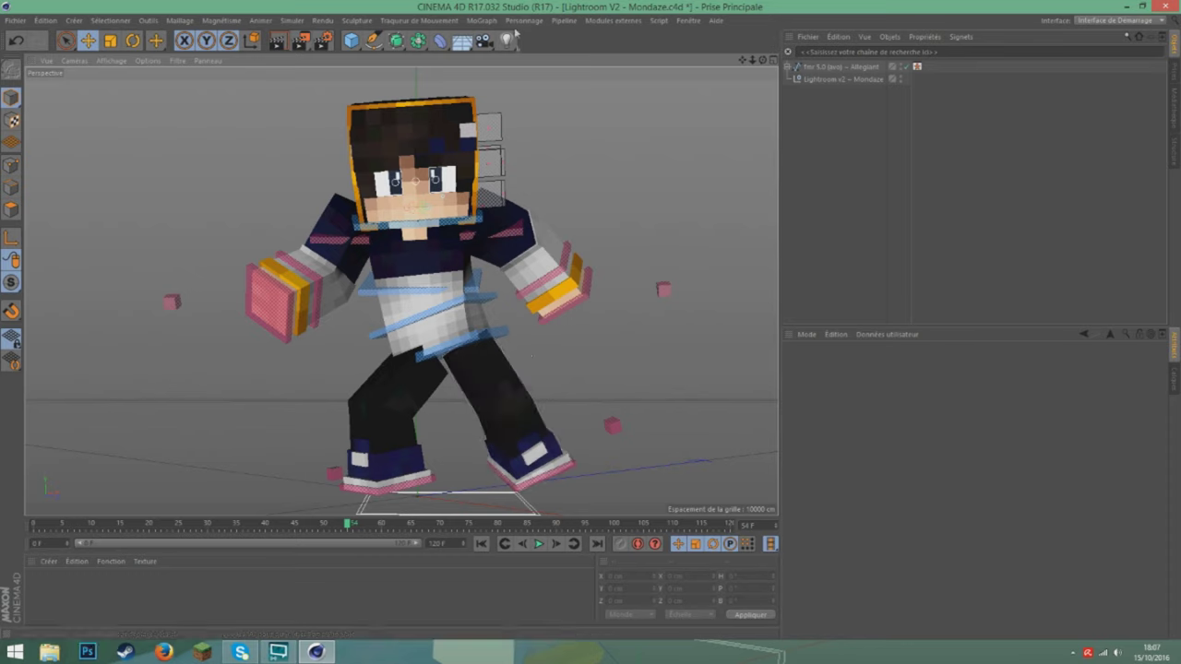
# - Add a camera with a super wide-angle 15 mm focal length, look through it, and frame the full character
pyautogui.click(481, 42)
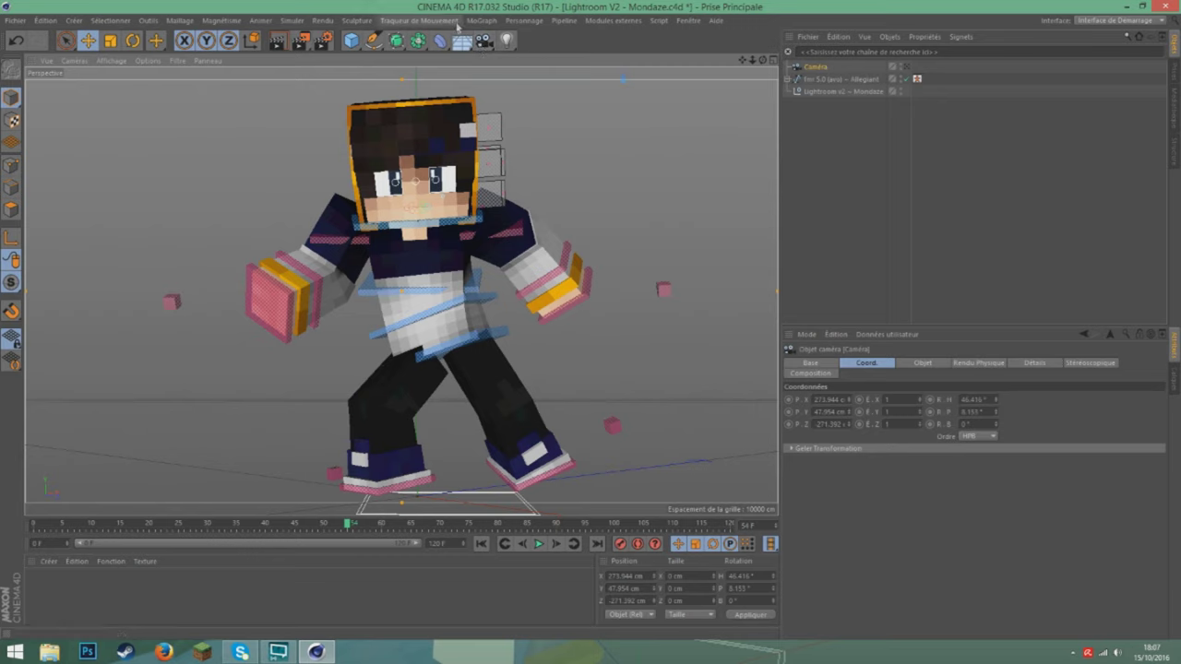
pyautogui.click(923, 362)
pyautogui.click(1015, 416)
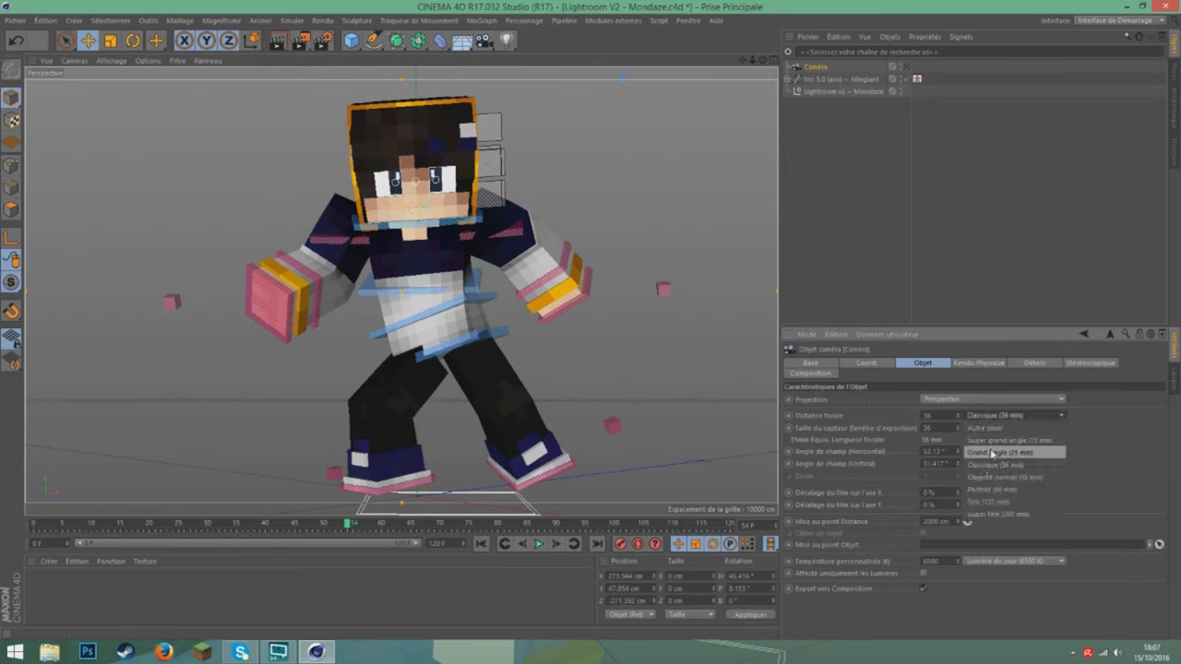
pyautogui.click(997, 440)
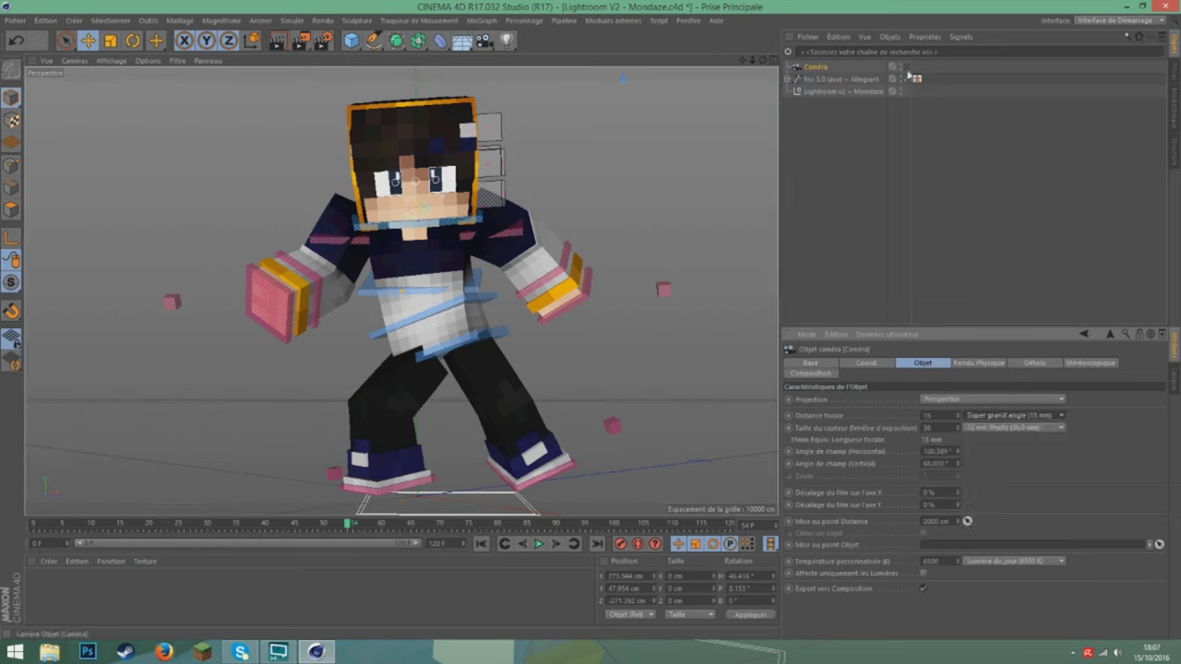
pyautogui.click(906, 68)
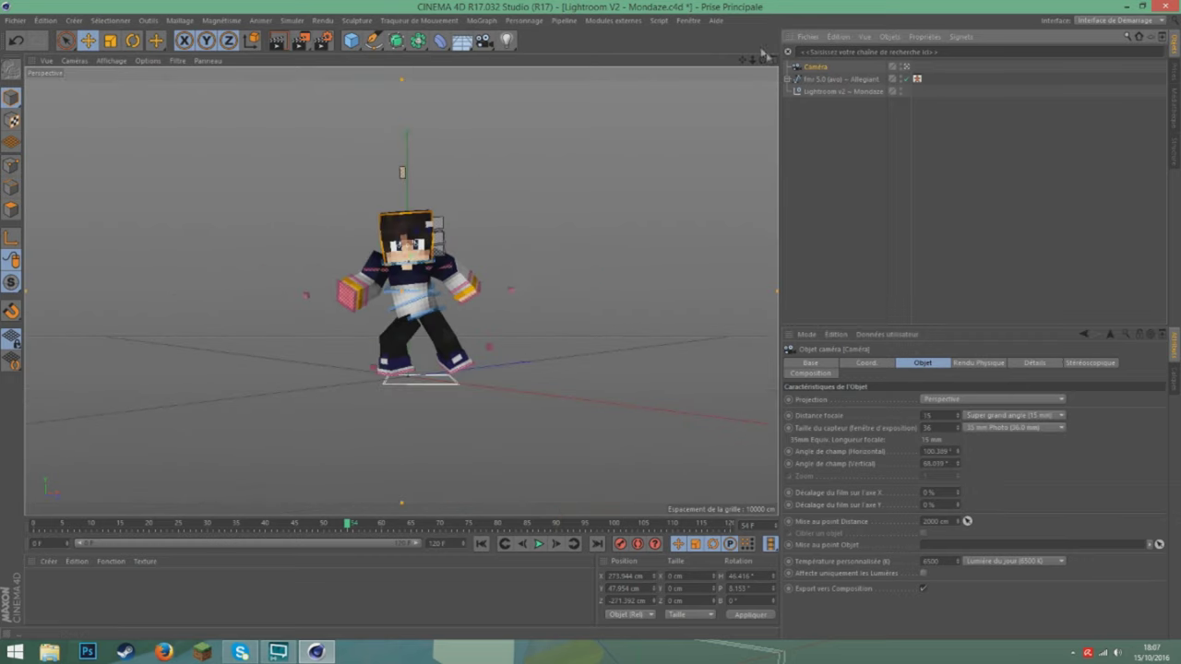
pyautogui.moveTo(752, 63); pyautogui.dragTo(754, 68)
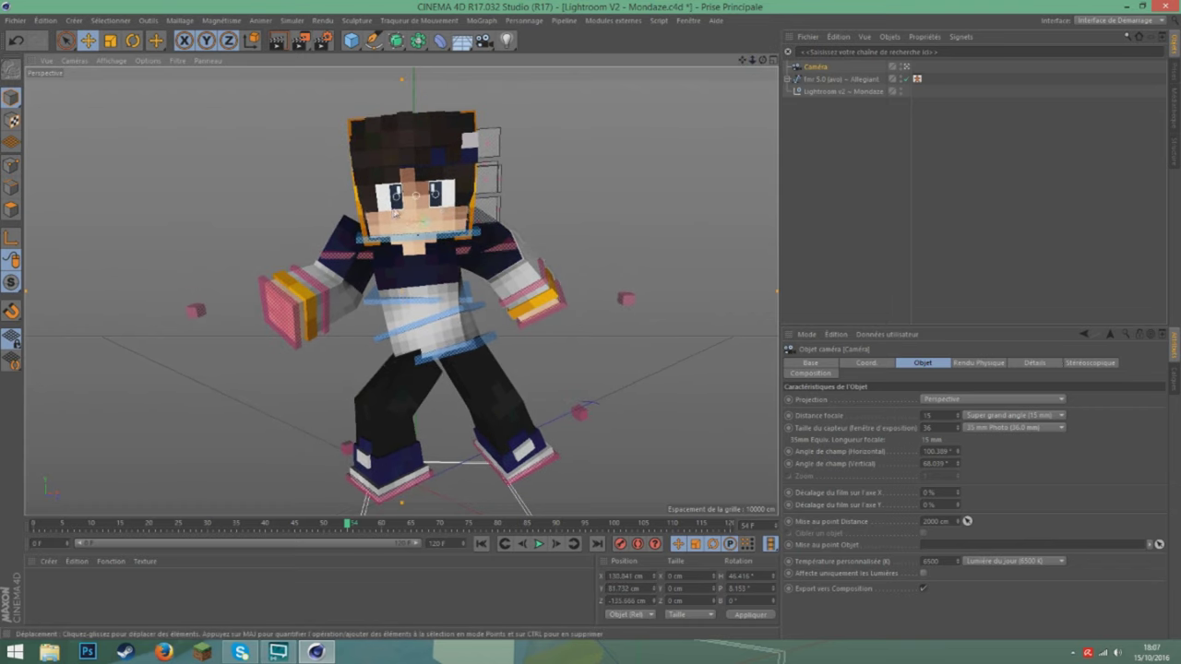
# - Shift both pupils slightly sideways with the pupils control and adjust the camera's angle on the character
pyautogui.click(417, 198)
pyautogui.click(416, 197)
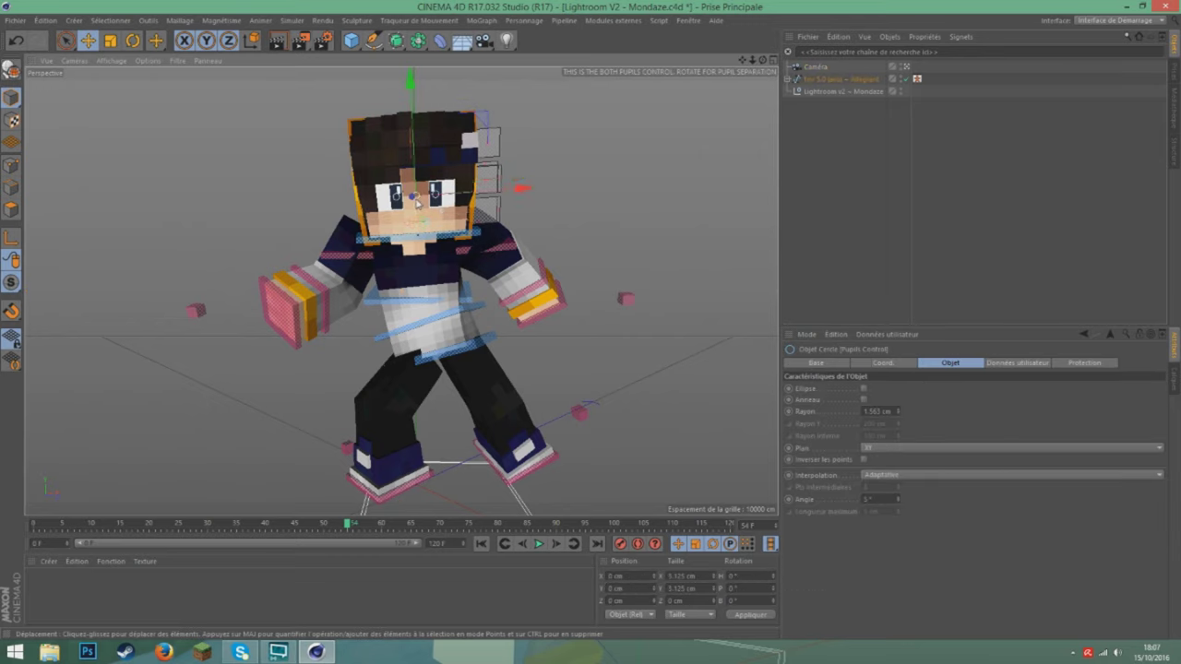
pyautogui.moveTo(411, 196); pyautogui.dragTo(408, 196)
pyautogui.click(553, 196)
pyautogui.moveTo(762, 60); pyautogui.dragTo(763, 56)
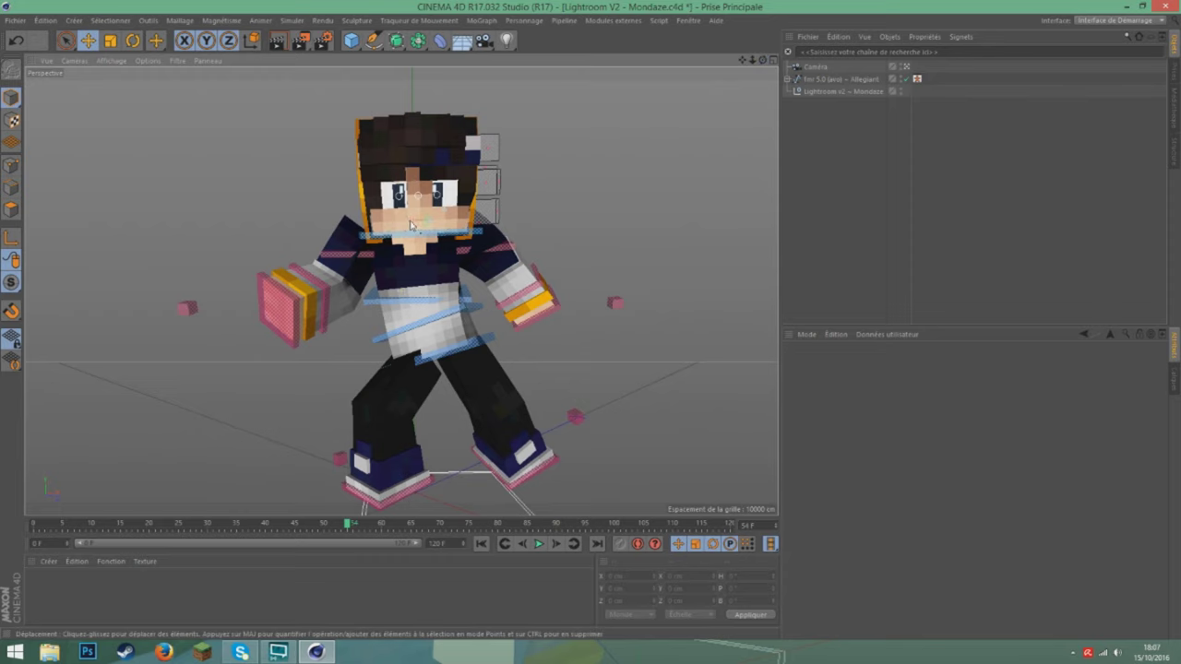
# - Shape the mouth by raising the corner control on the character's right side and adjusting a control near the opposite corner
pyautogui.click(613, 304)
pyautogui.click(538, 192)
pyautogui.scroll(8, 411, 219)
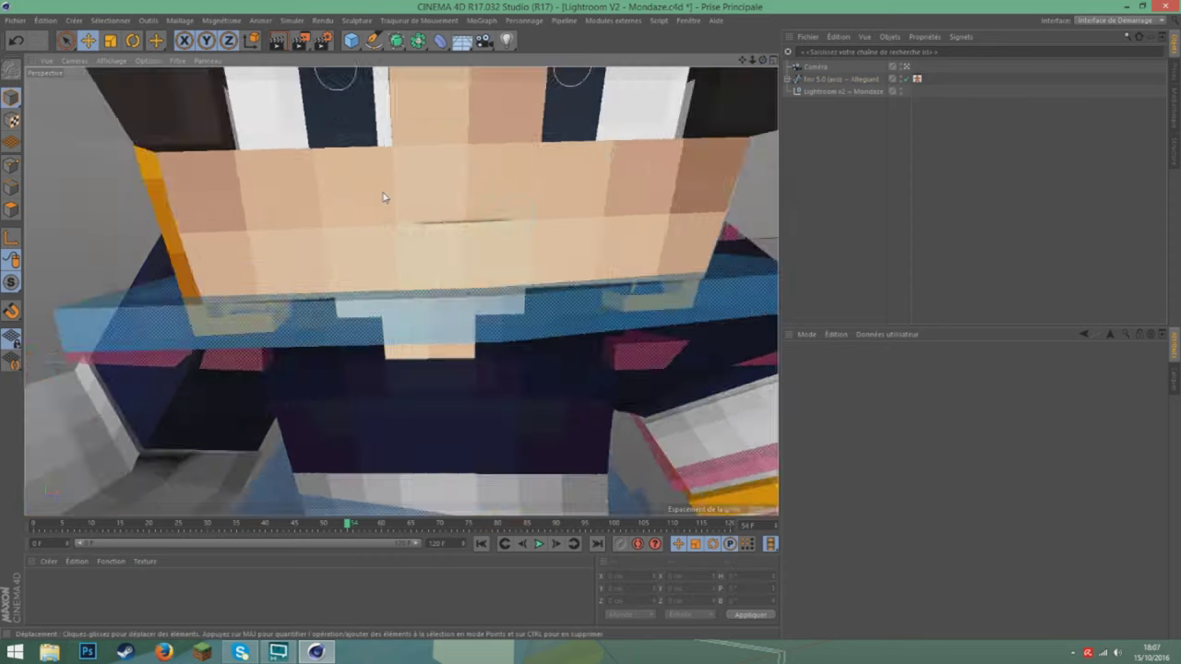
pyautogui.scroll(3, 384, 197)
pyautogui.click(433, 274)
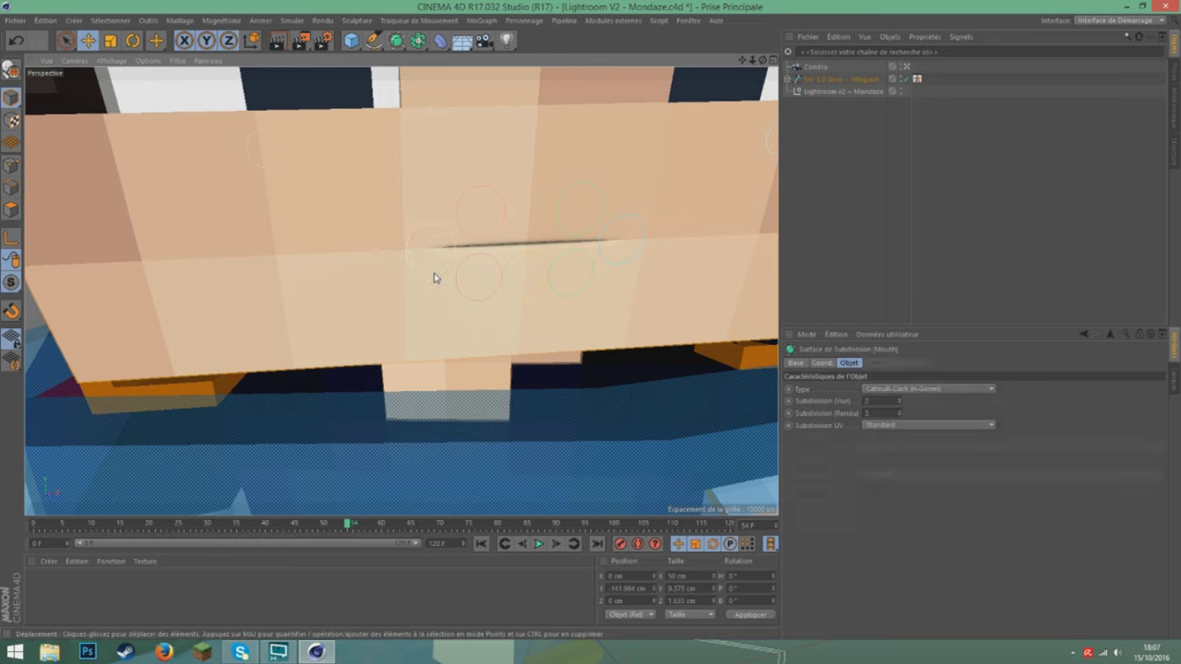
pyautogui.click(434, 273)
pyautogui.moveTo(430, 228); pyautogui.dragTo(456, 199)
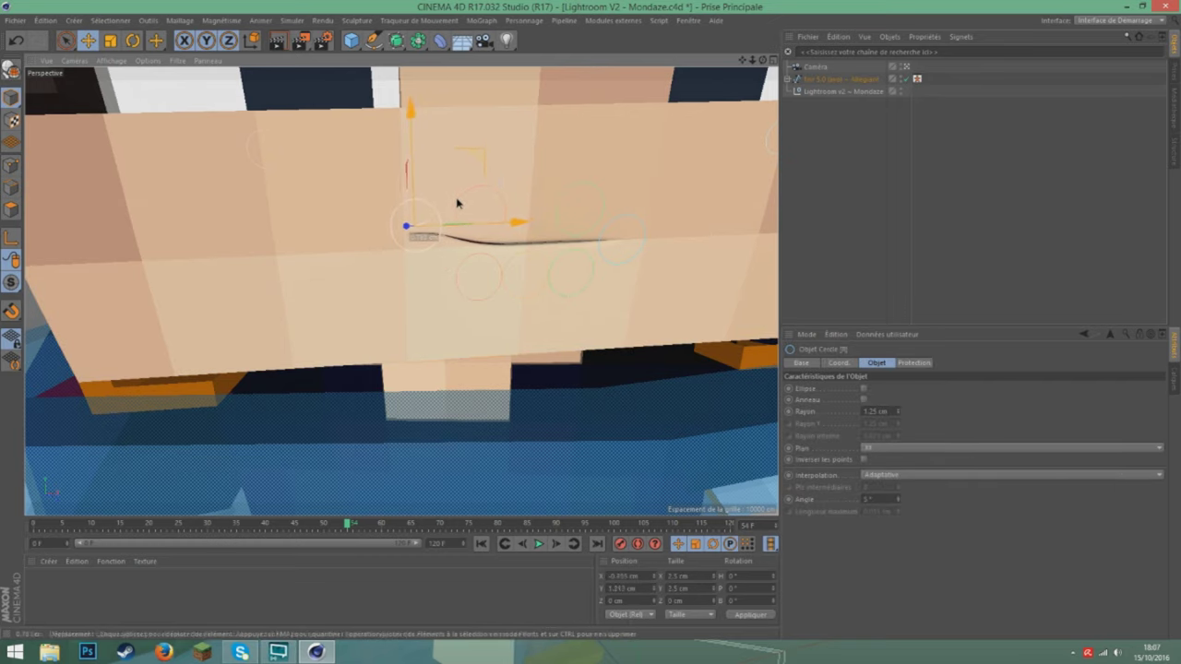
pyautogui.click(646, 241)
pyautogui.moveTo(642, 293)
pyautogui.mouseDown()
pyautogui.moveTo(637, 324)
pyautogui.moveTo(643, 294)
pyautogui.mouseUp()
# - Return the camera to its full-body framing of the posed character and clear the selection
pyautogui.press('h')
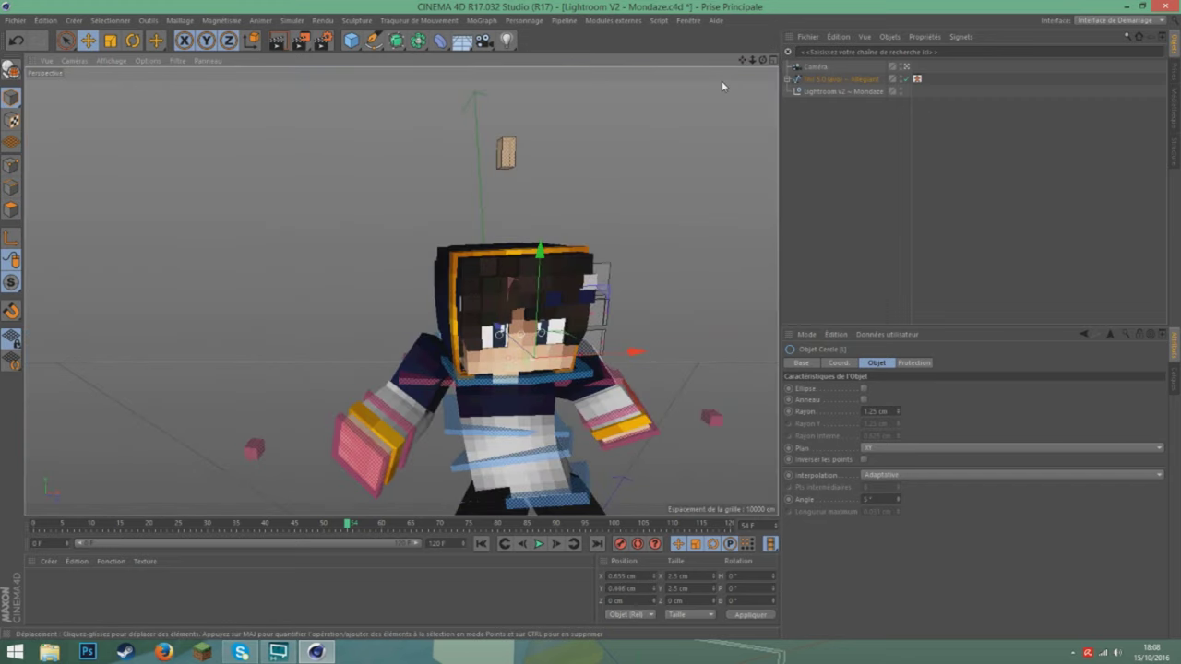
pyautogui.press('o')
pyautogui.hotkey('ctrl', 'shift', 'z')
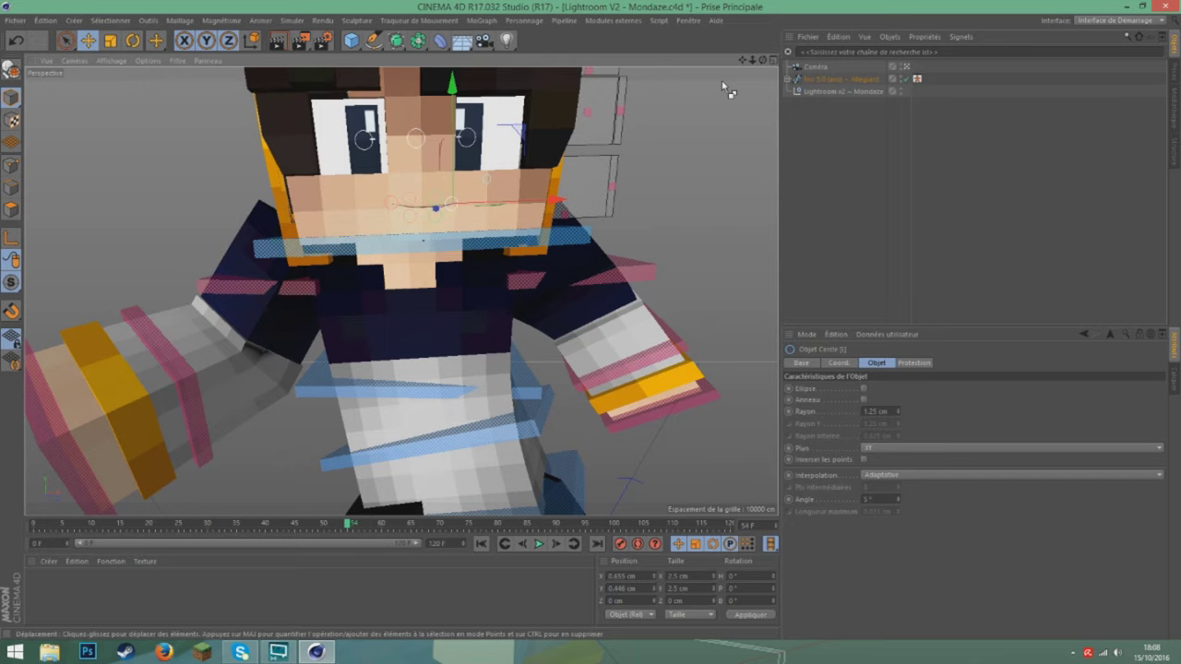
pyautogui.scroll(-5, 722, 81)
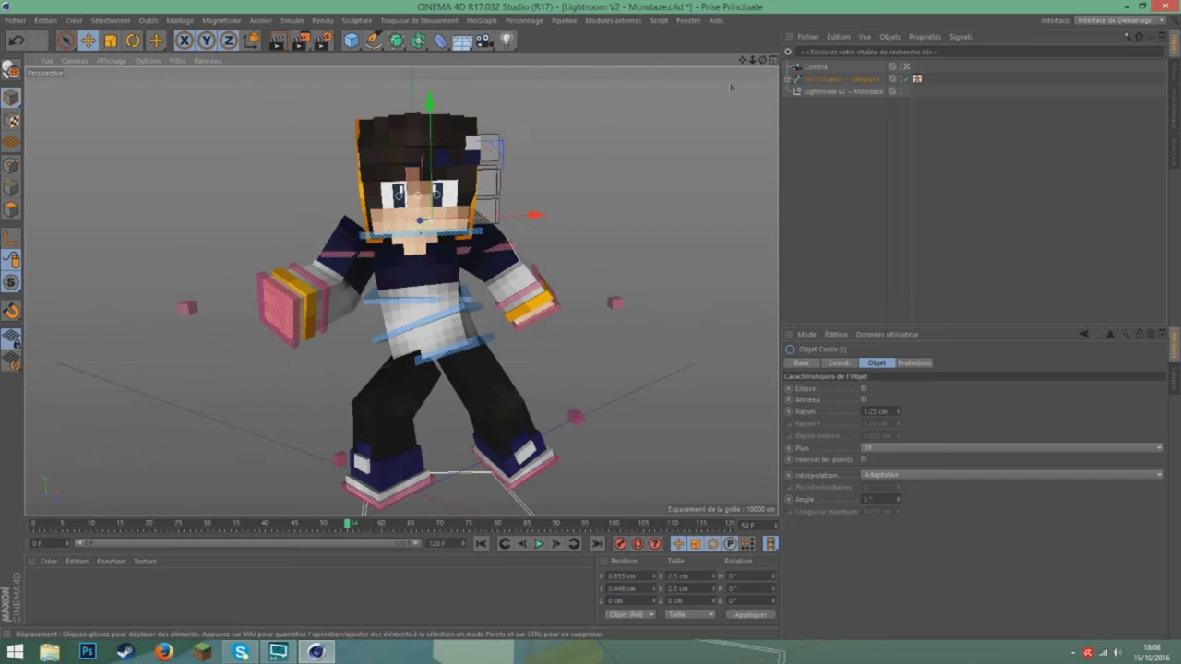
pyautogui.click(678, 174)
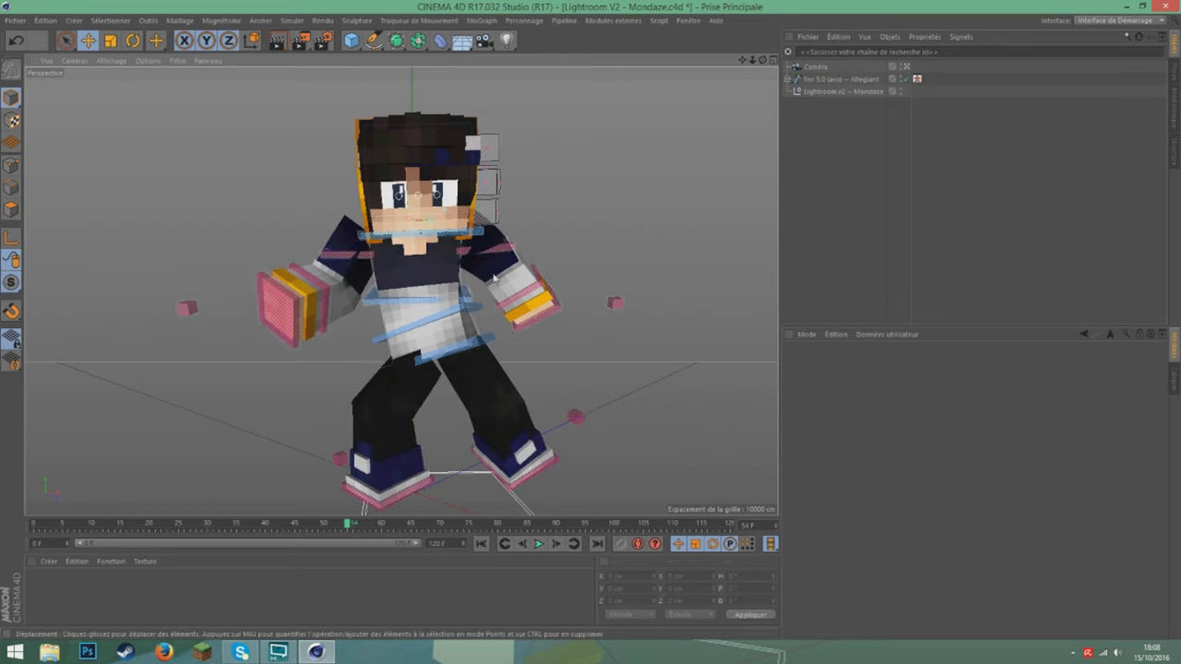
# - Nudge the arm on the character's right side slightly toward the body with its arm control and clear the selection
pyautogui.click(367, 290)
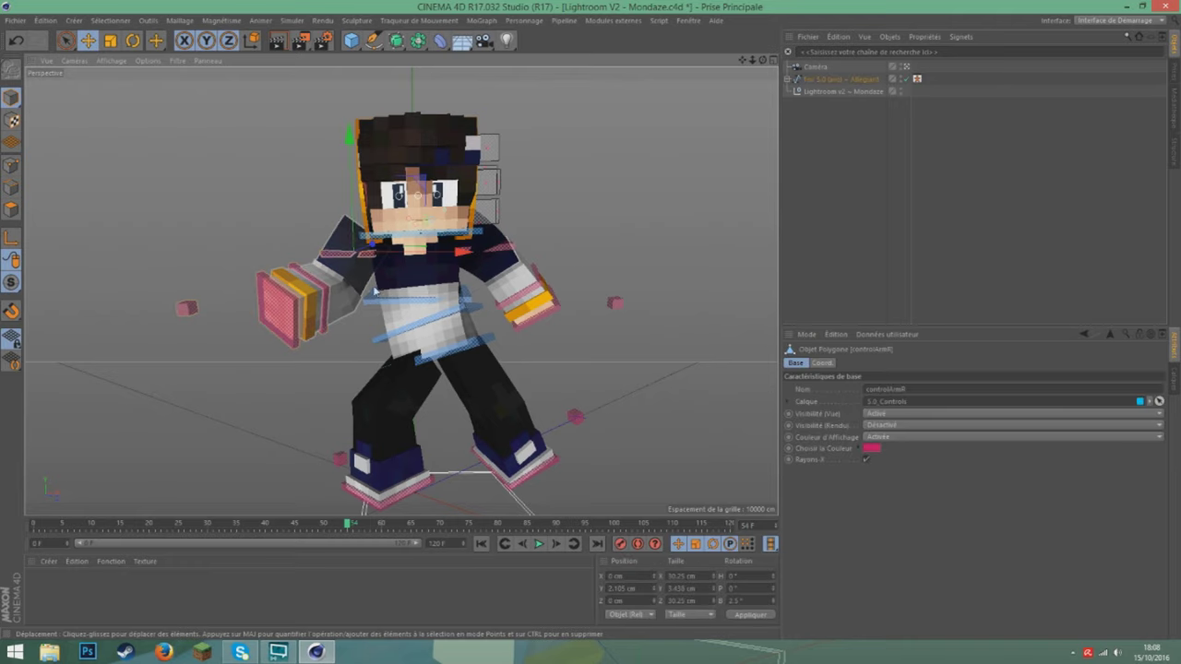
pyautogui.click(740, 291)
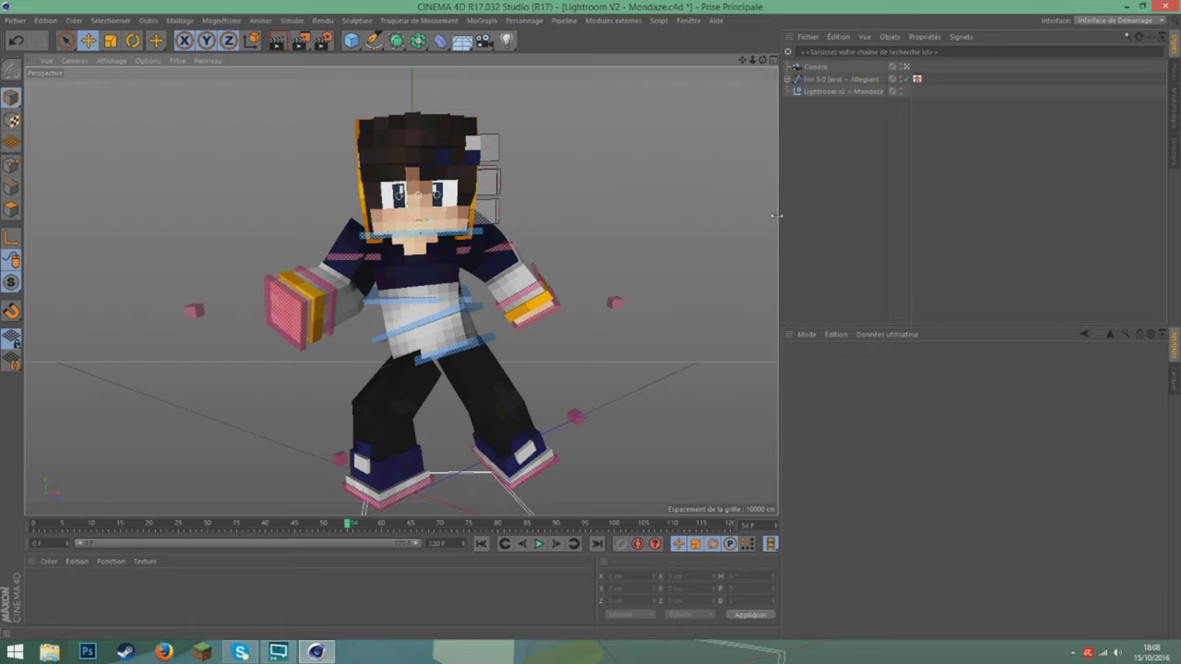
# - Add the iron_sword model from the content library to the scene and close the library
pyautogui.click(15, 20)
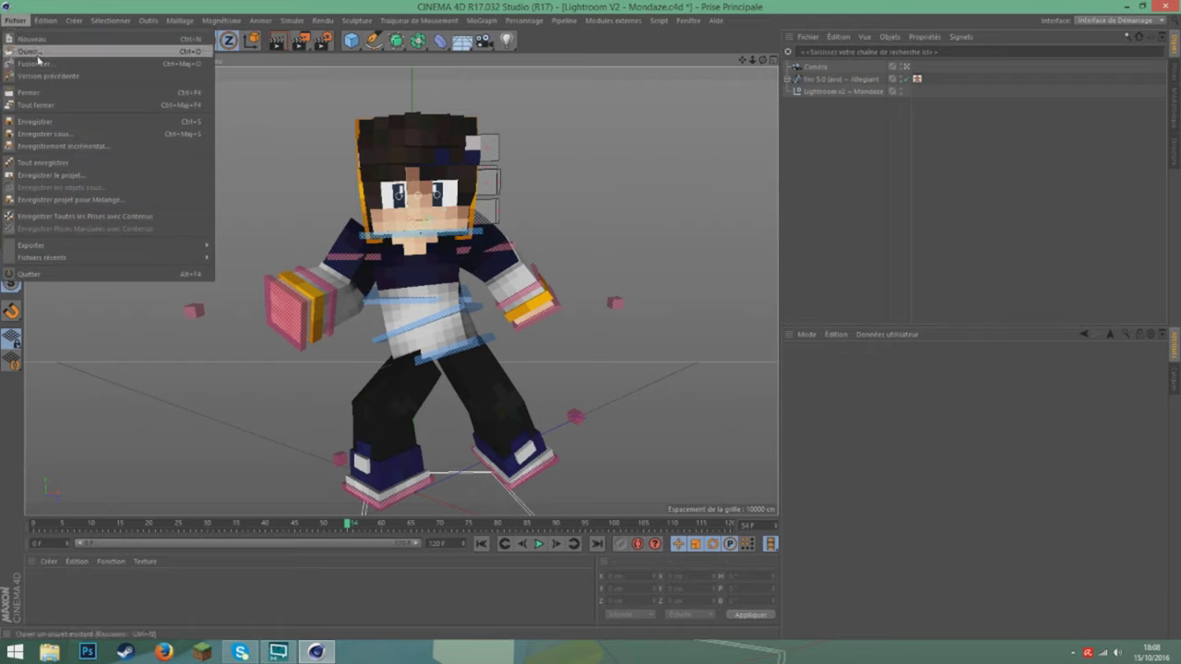
pyautogui.click(33, 51)
pyautogui.doubleClick(164, 119)
pyautogui.moveTo(237, 134); pyautogui.dragTo(293, 127)
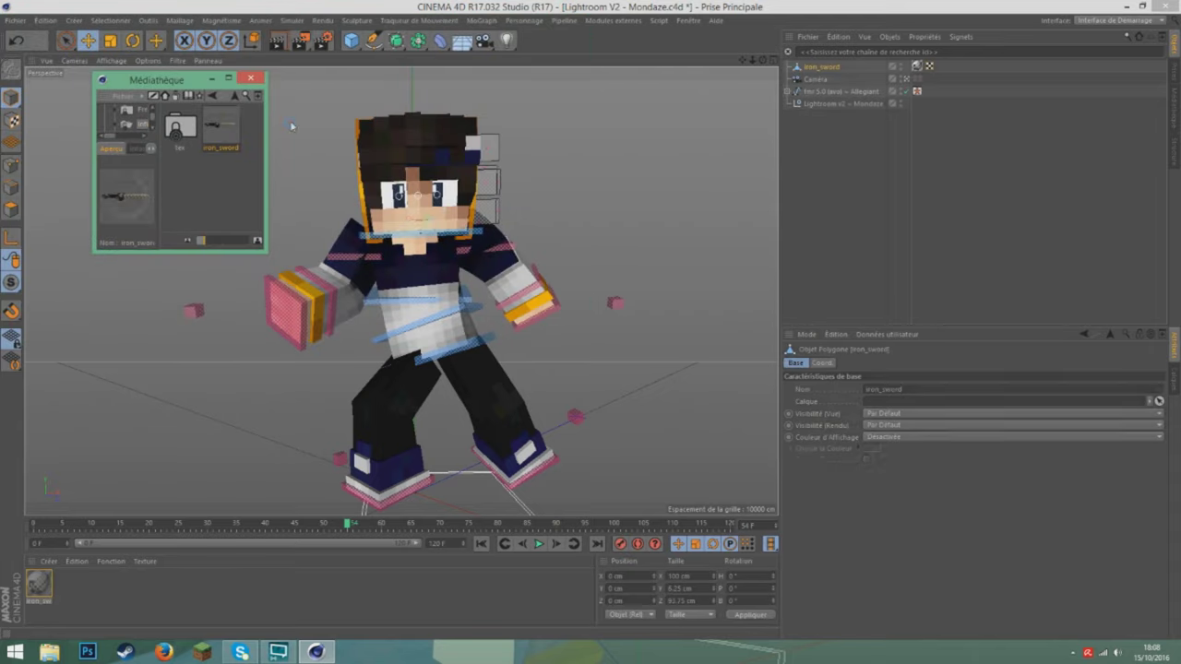
pyautogui.click(250, 78)
# - Move and rotate the iron sword so its grip sits in the character's right hand with the blade pointing upward
pyautogui.moveTo(563, 334); pyautogui.dragTo(545, 200)
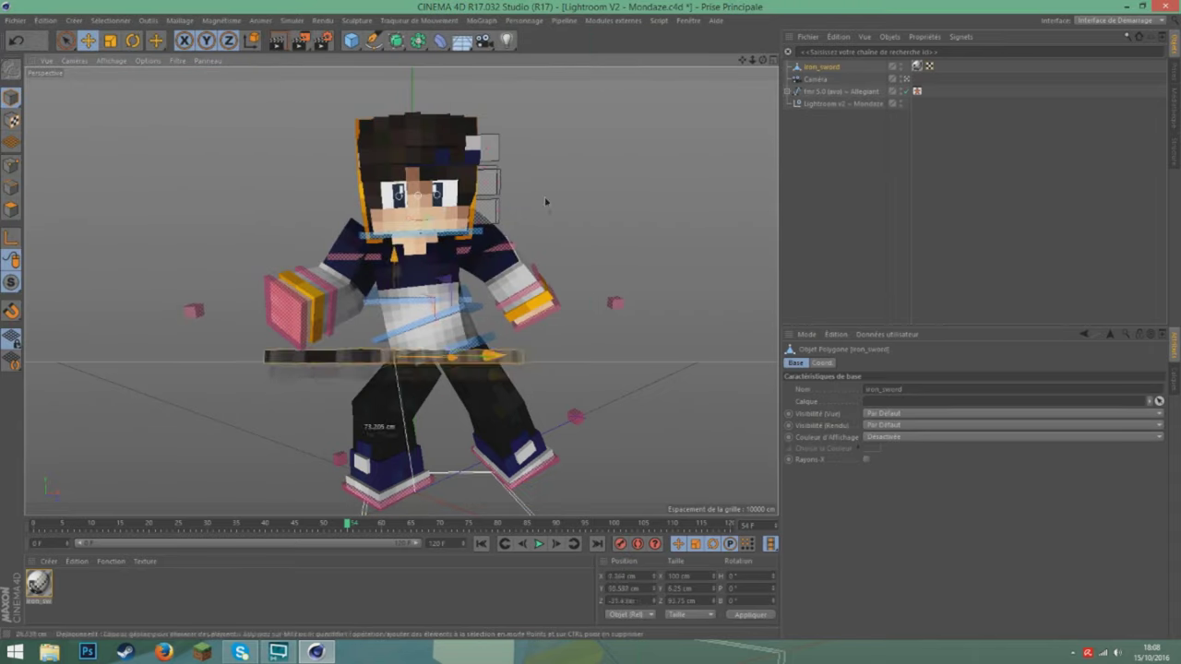
pyautogui.click(132, 40)
pyautogui.moveTo(316, 329); pyautogui.dragTo(369, 261)
pyautogui.click(89, 39)
pyautogui.moveTo(558, 203); pyautogui.dragTo(508, 151)
pyautogui.moveTo(281, 250); pyautogui.dragTo(341, 274)
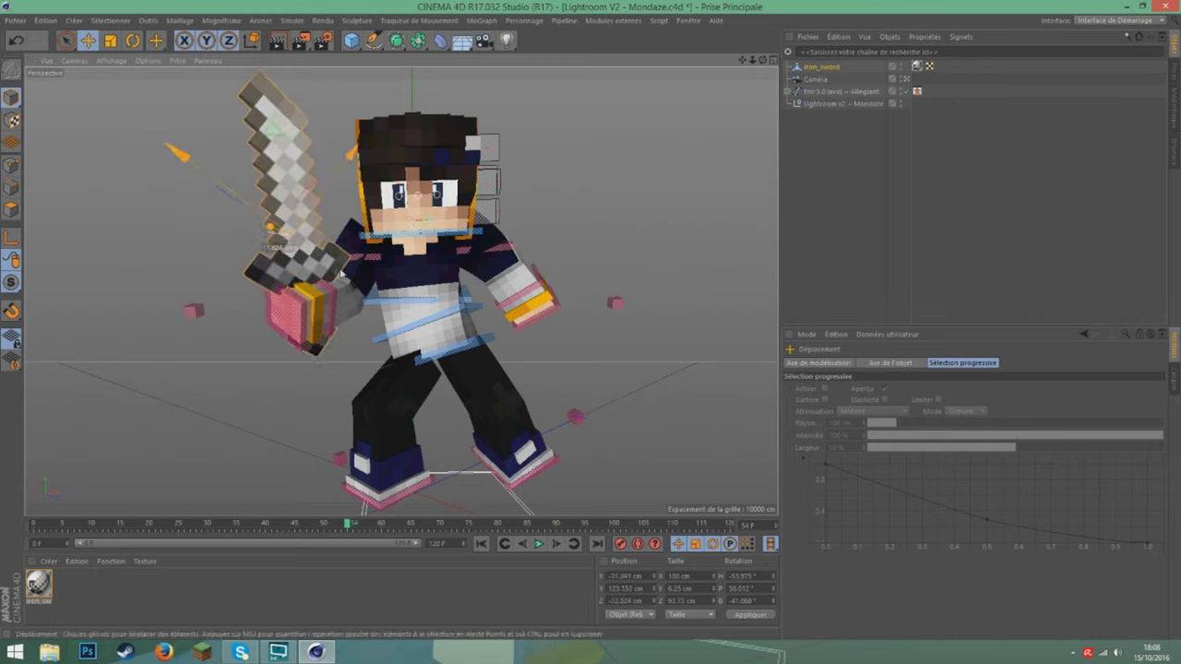
# - Fine-tune the sword's rotation and position in the hand and clear the selection
pyautogui.click(133, 40)
pyautogui.moveTo(323, 269); pyautogui.dragTo(344, 277)
pyautogui.click(89, 40)
pyautogui.moveTo(423, 238); pyautogui.dragTo(427, 245)
pyautogui.click(698, 197)
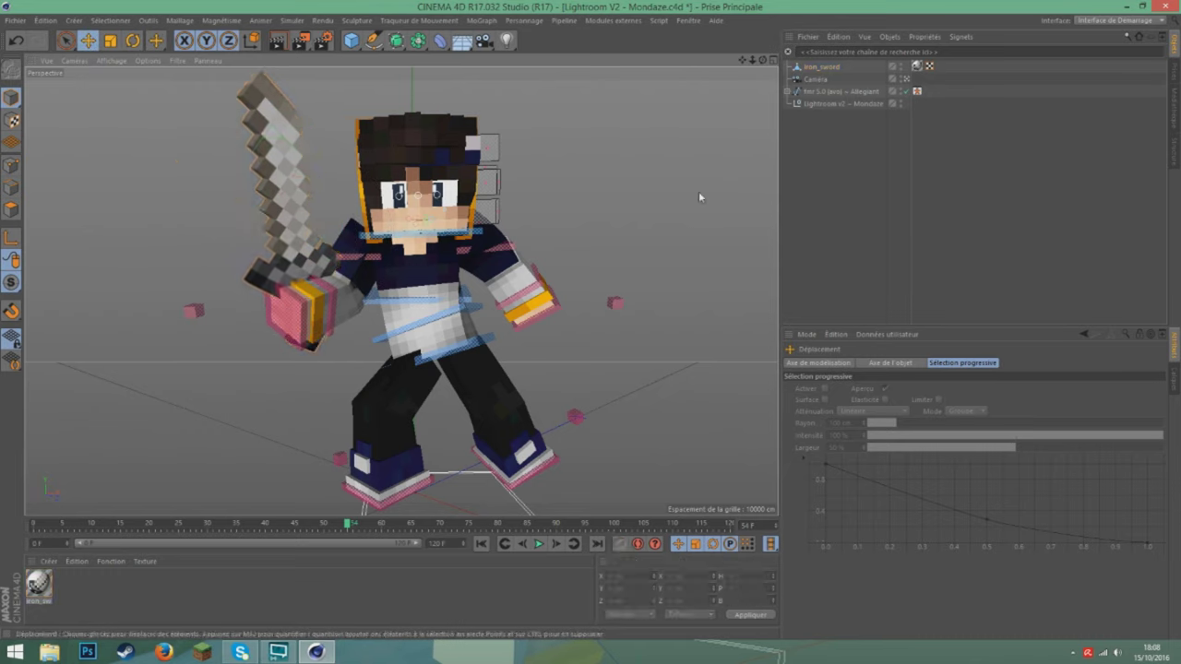
# - Adjust the camera's framing of the character slightly and nudge the sword sideways within the hand's grip
pyautogui.moveTo(741, 60); pyautogui.dragTo(400, 79)
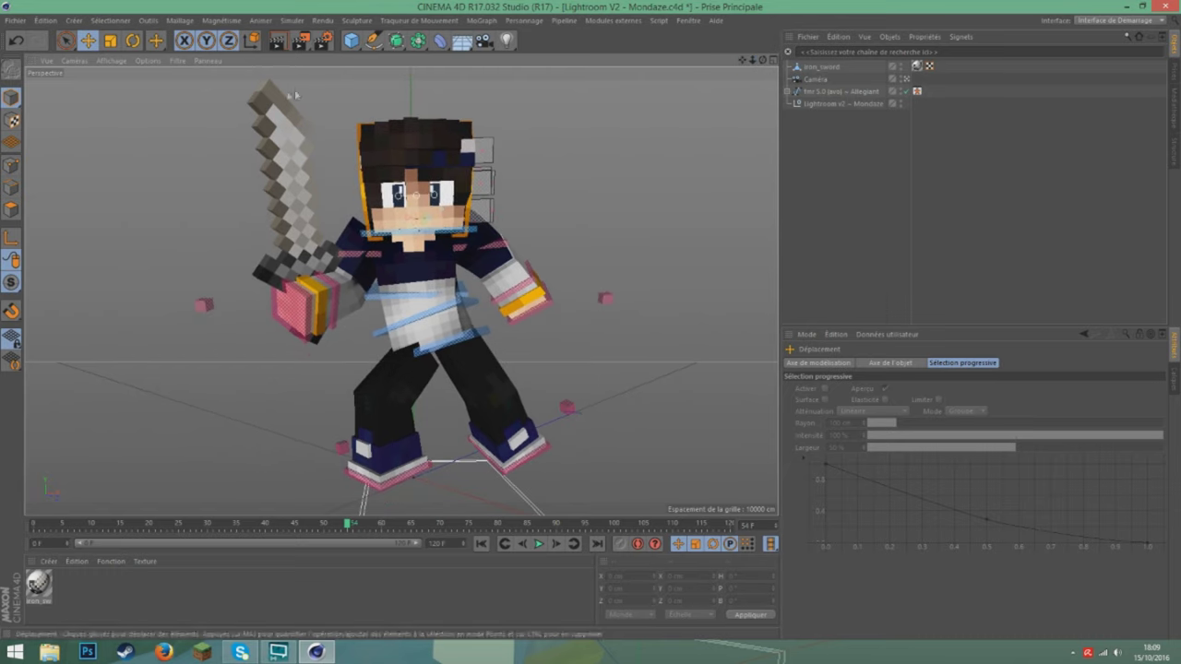
pyautogui.moveTo(742, 61); pyautogui.dragTo(742, 66)
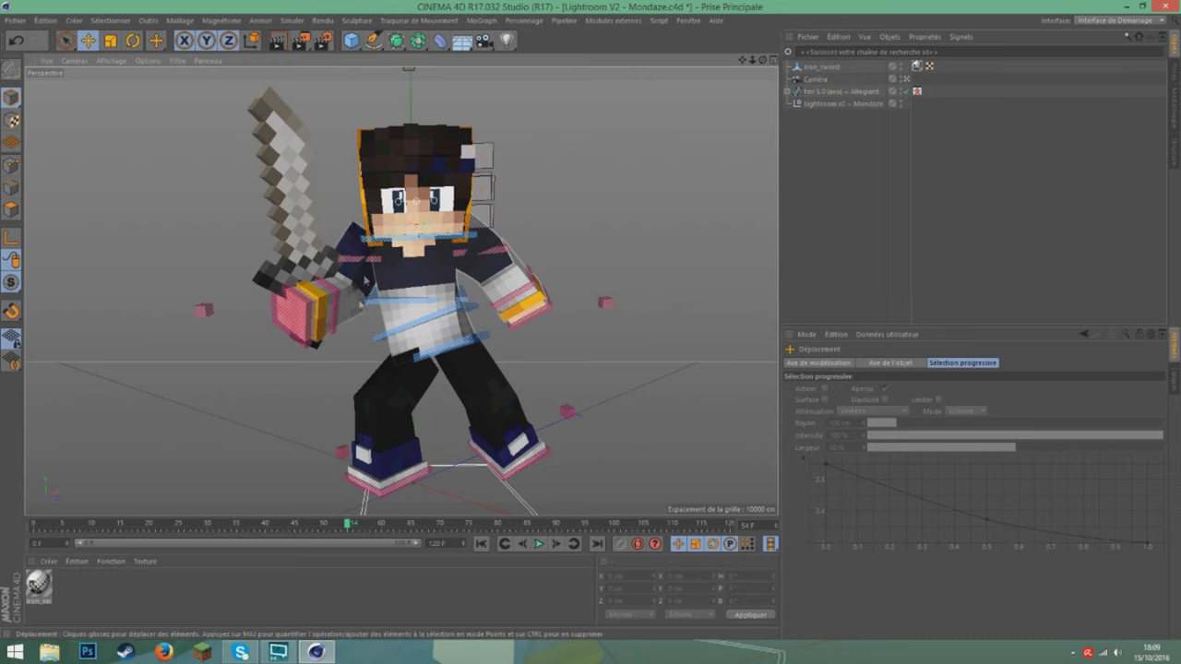
pyautogui.click(269, 275)
pyautogui.moveTo(254, 226); pyautogui.dragTo(266, 237)
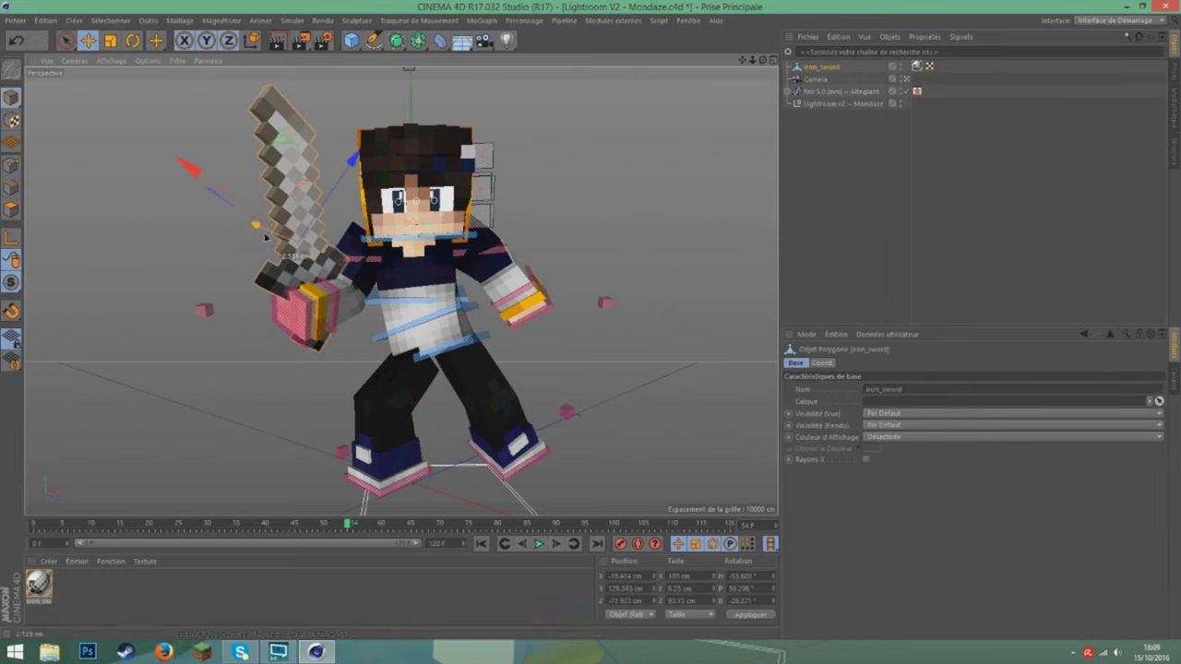
# - Select the inner front polygons of the sword's blade, extrude them slightly, and return to object mode with nothing selected
pyautogui.click(11, 211)
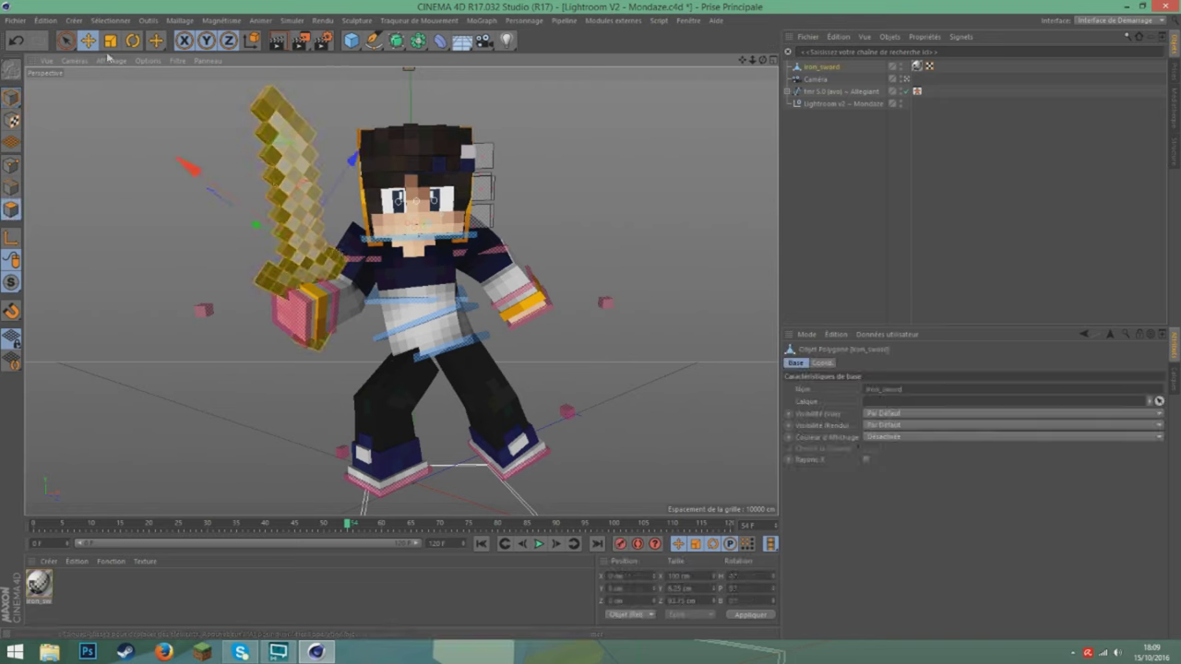
pyautogui.click(65, 39)
pyautogui.click(314, 253)
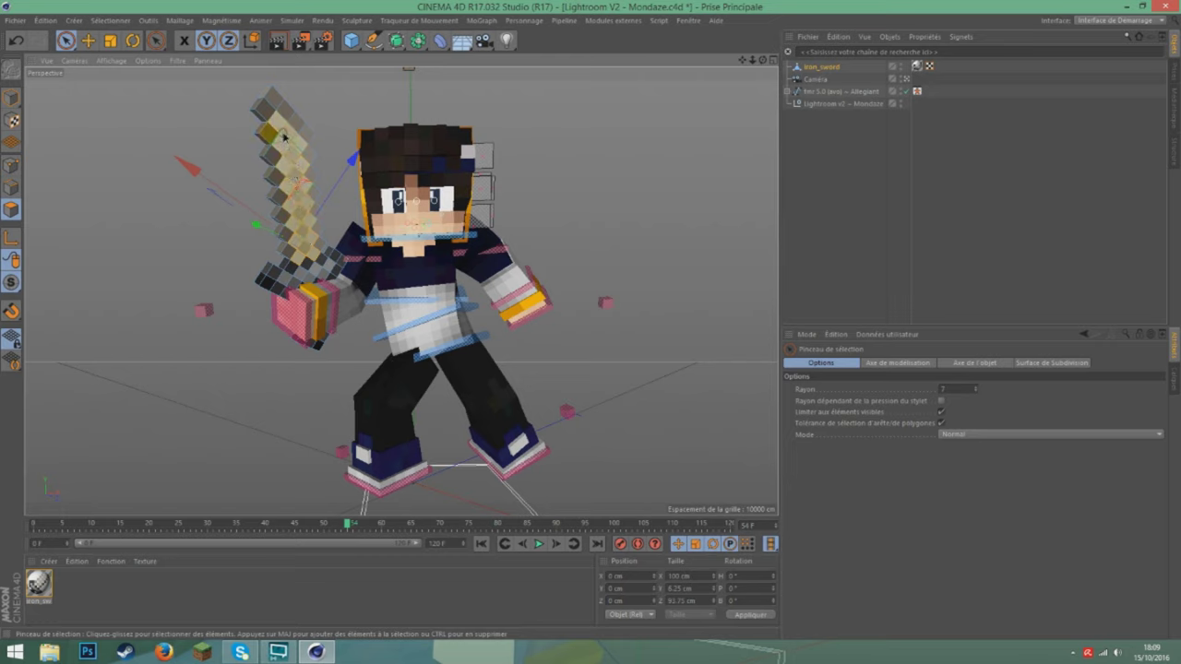
pyautogui.moveTo(285, 137); pyautogui.dragTo(260, 140)
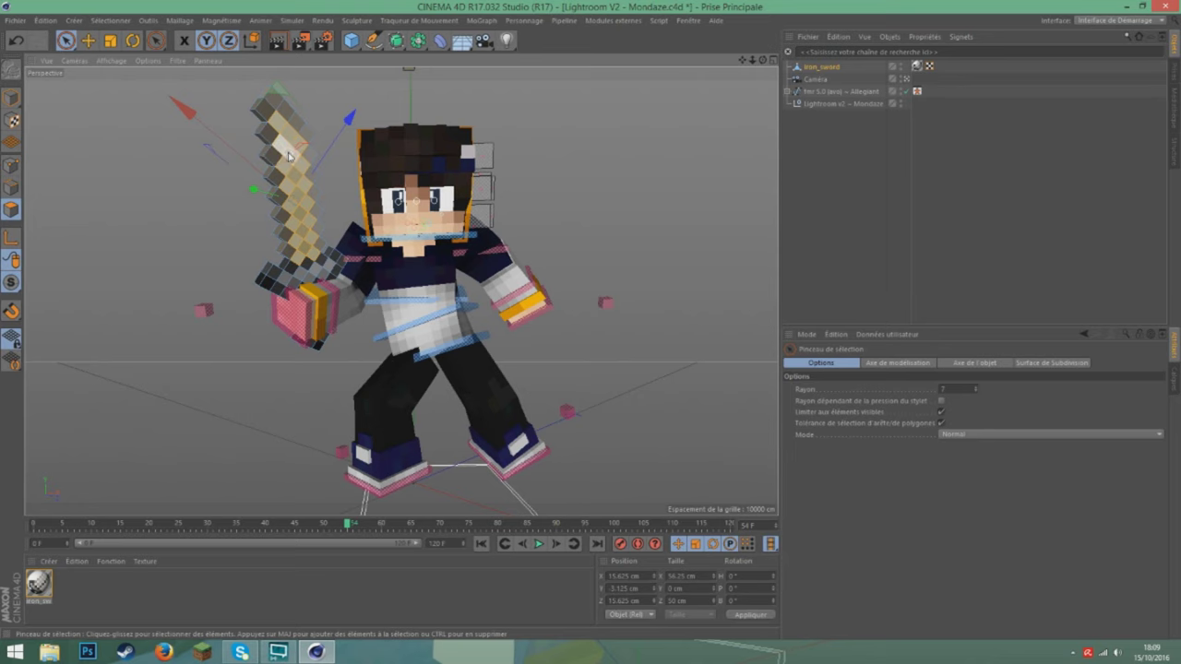
pyautogui.rightClick(289, 157)
pyautogui.click(345, 374)
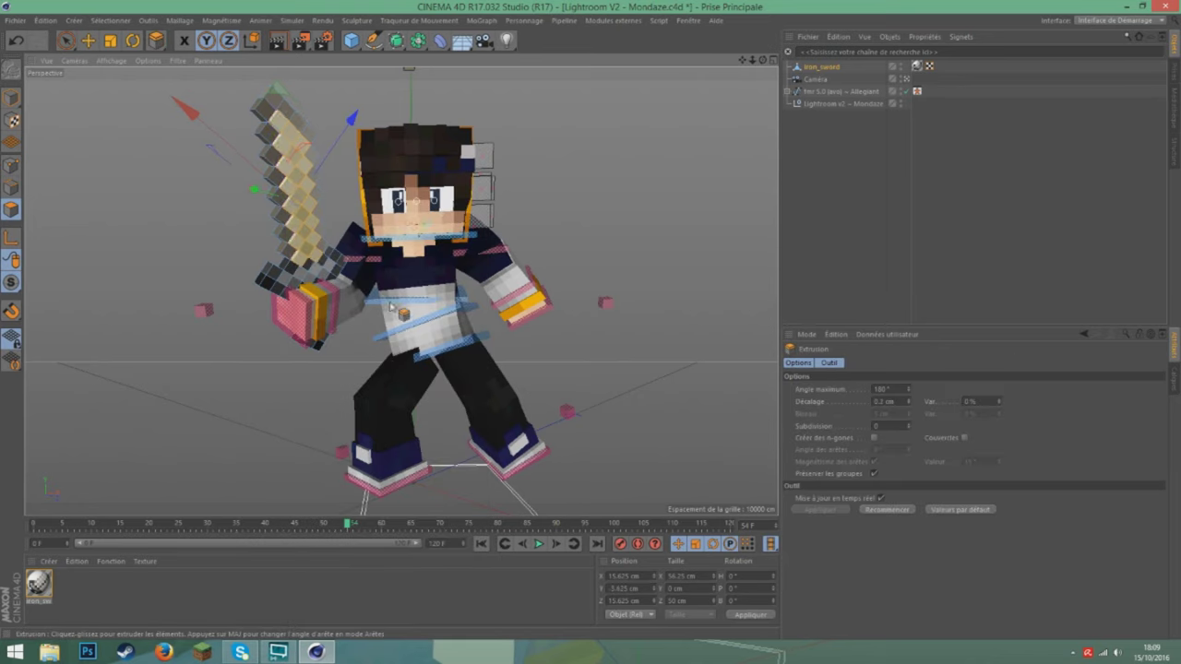
pyautogui.click(11, 96)
pyautogui.click(88, 40)
pyautogui.click(184, 264)
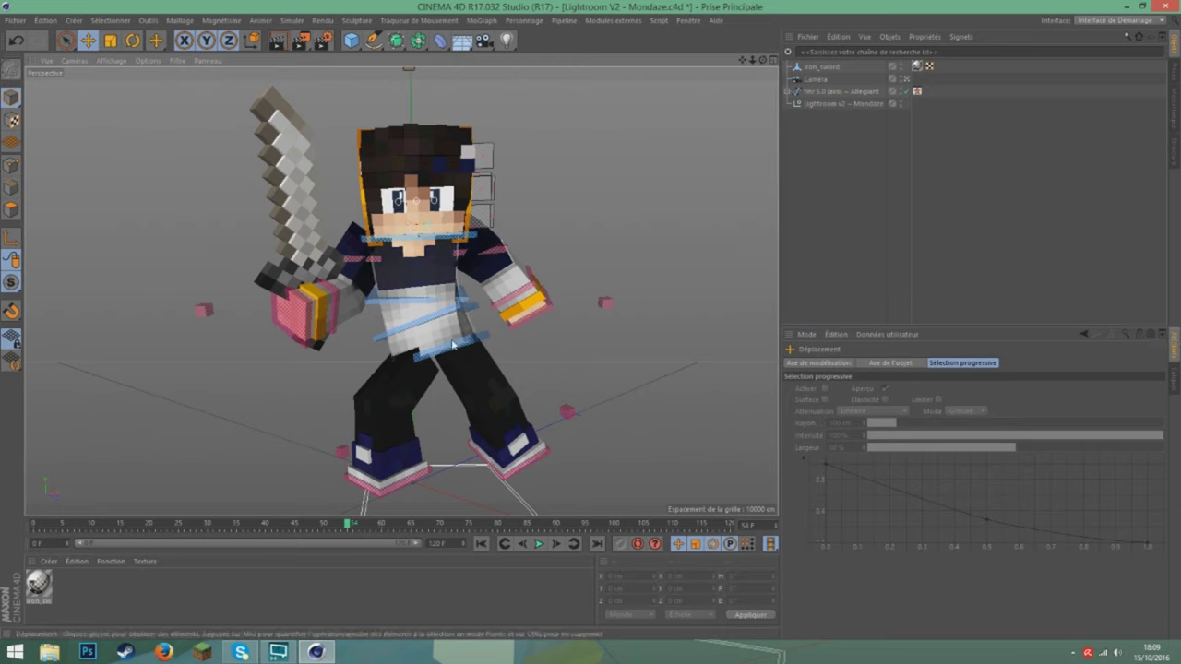
# - Enable saving of the rendered image in the render settings
pyautogui.click(323, 39)
pyautogui.moveTo(441, 11); pyautogui.dragTo(492, 44)
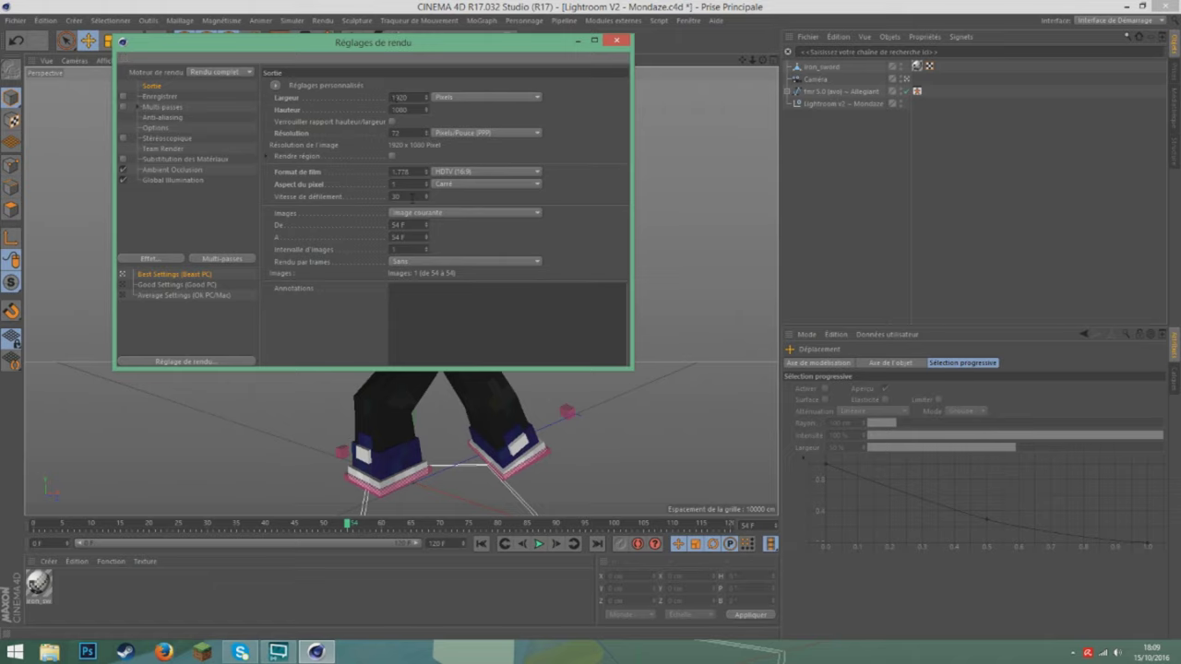
pyautogui.click(152, 97)
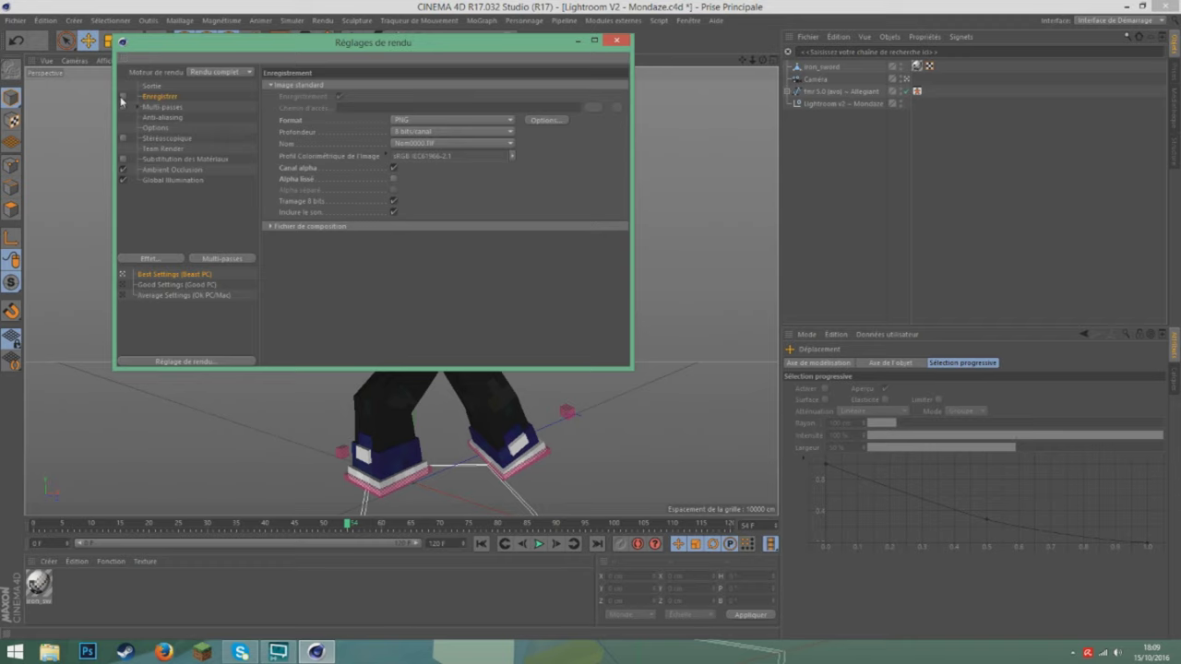
pyautogui.click(122, 97)
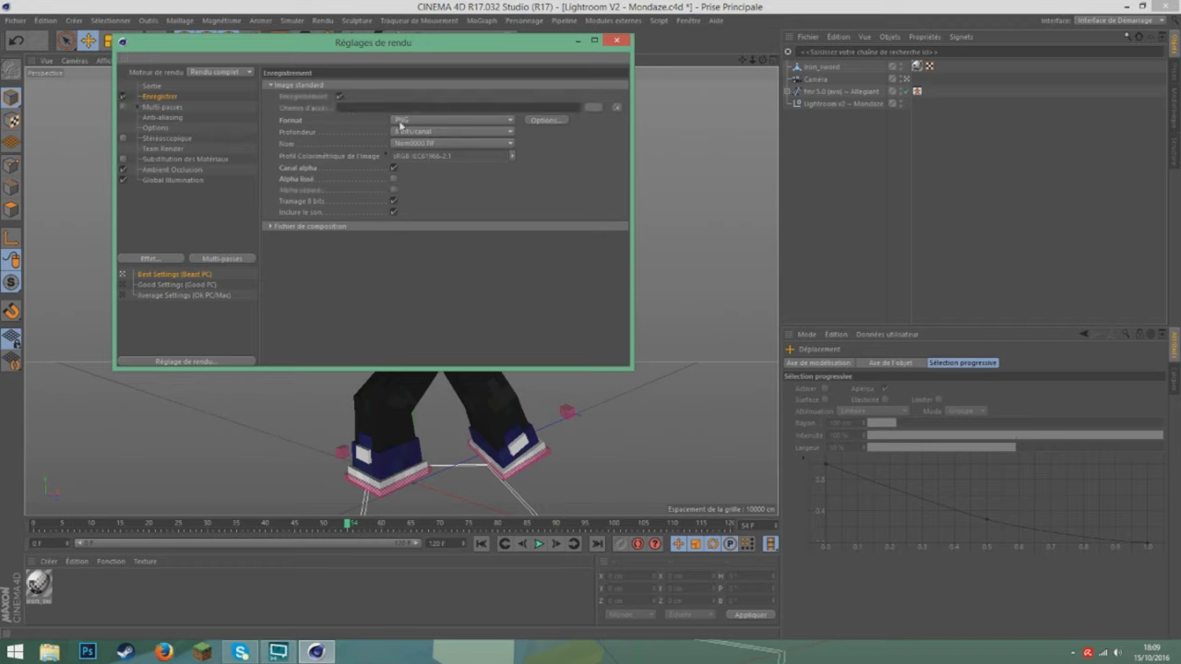
# - Set the render's save path to TutorielLogov2 in the CREATIONS > Rendus > Rendu Autre folder and close the render settings
pyautogui.click(595, 108)
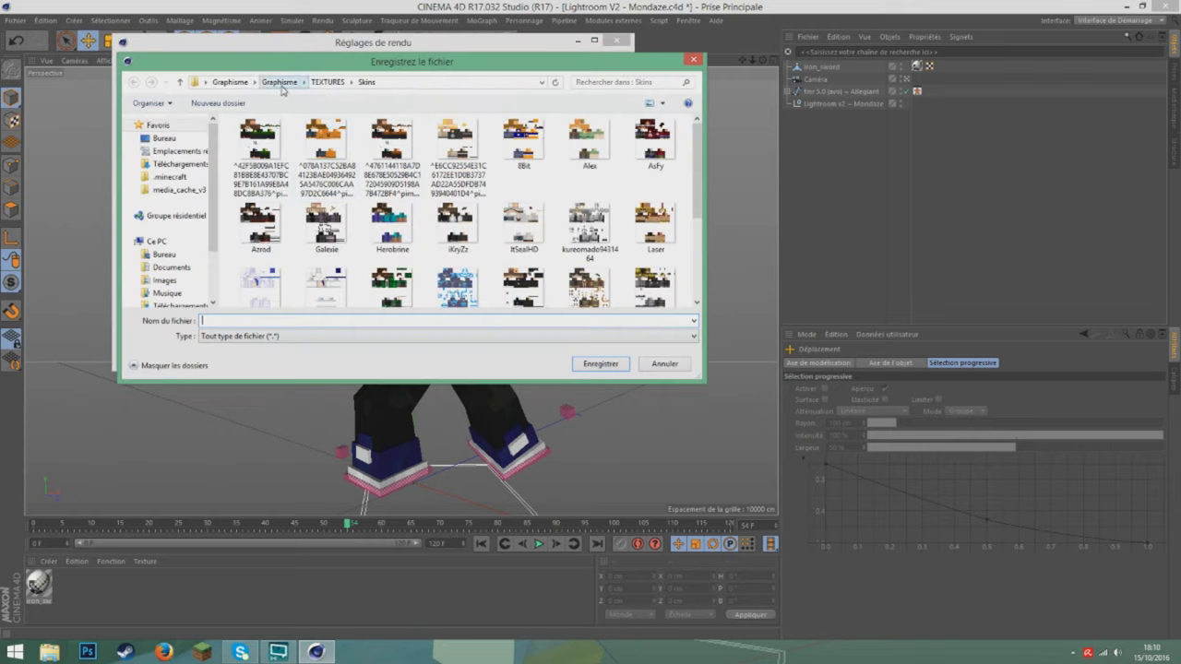
pyautogui.click(281, 85)
pyautogui.doubleClick(268, 152)
pyautogui.click(286, 204)
pyautogui.doubleClick(286, 203)
pyautogui.doubleClick(258, 139)
pyautogui.click(260, 320)
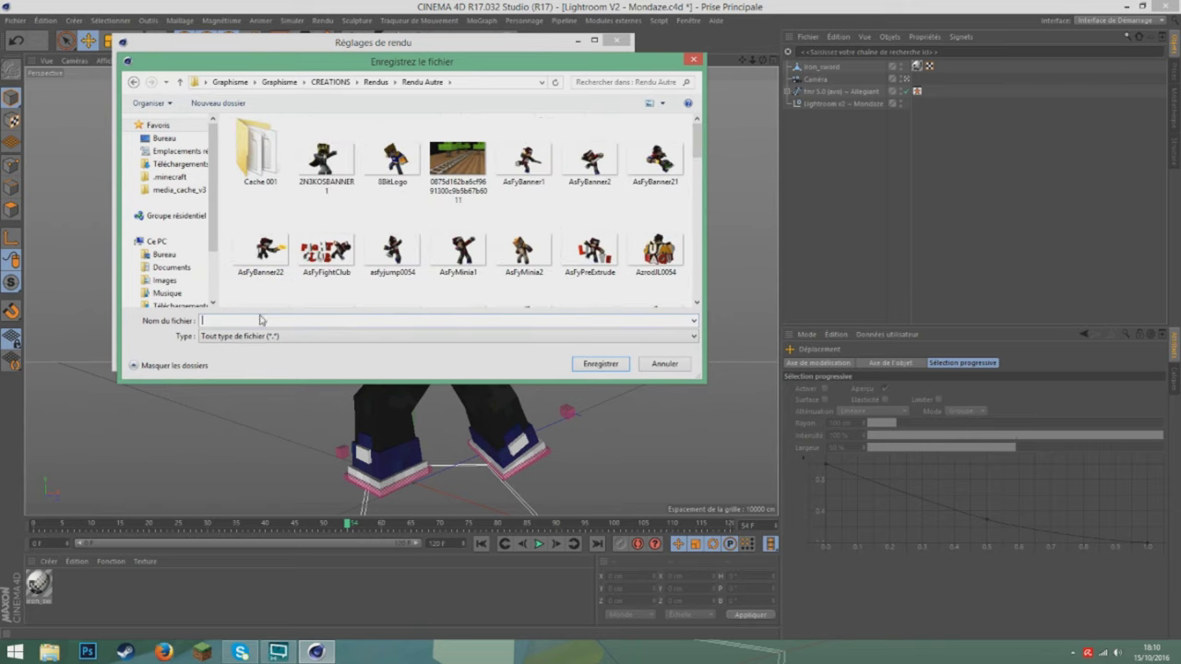
pyautogui.write('TutorielLogov2')
pyautogui.click(597, 363)
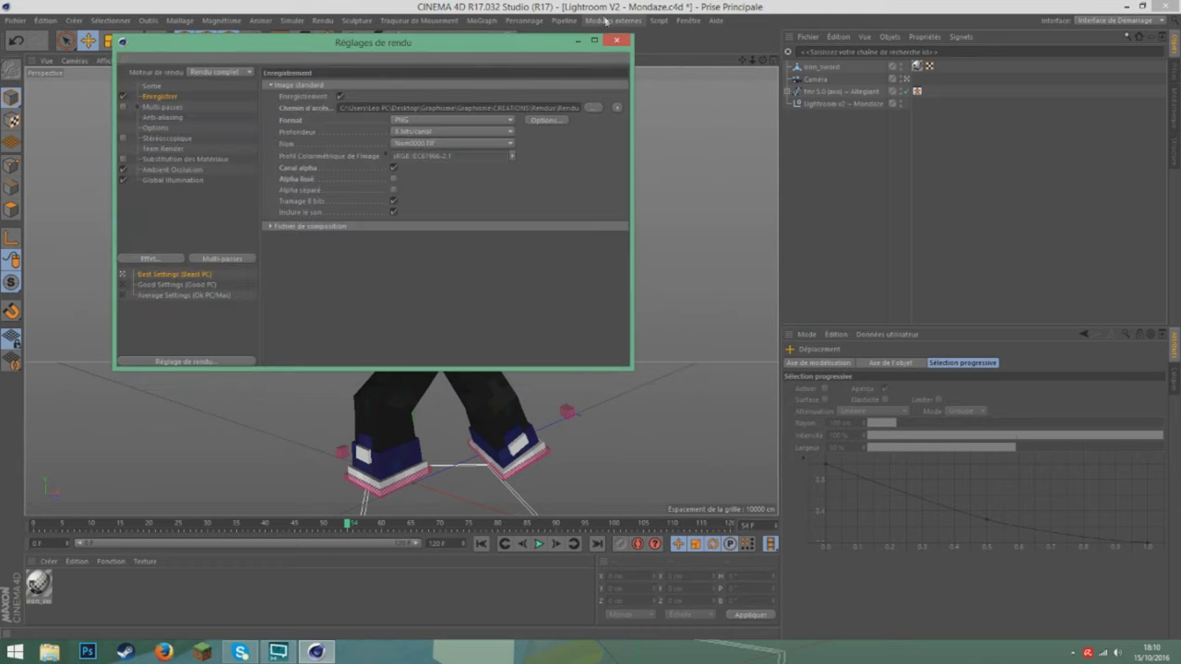
pyautogui.click(616, 41)
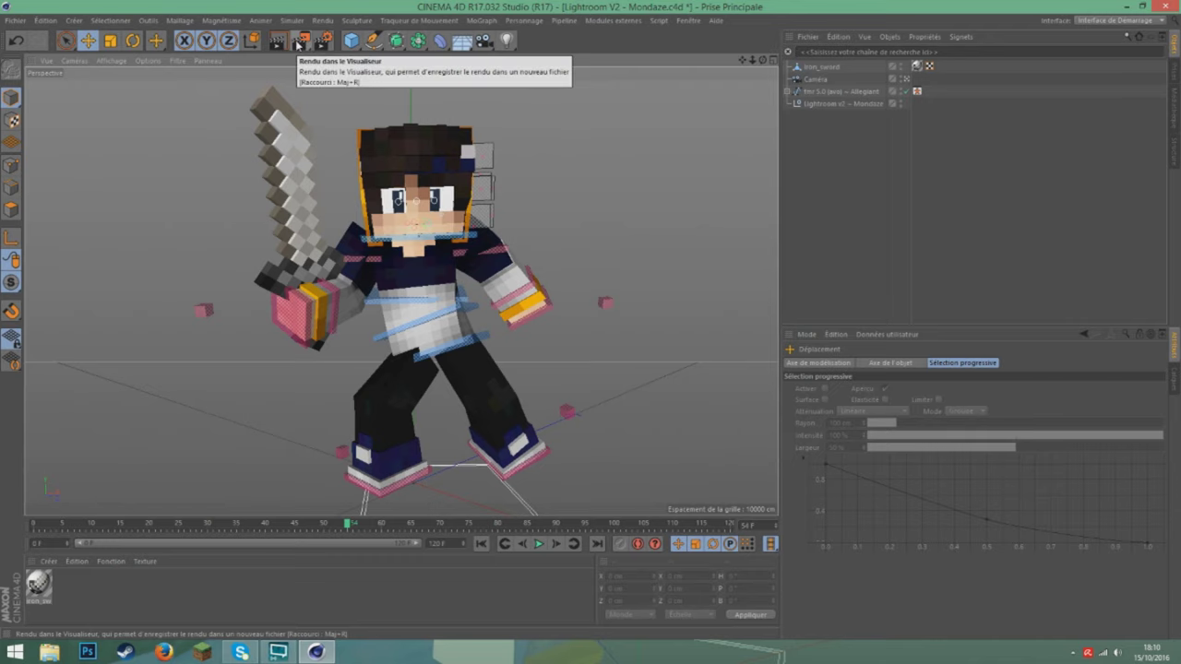
# - Render the scene in the picture viewer and examine the character's face and full figure in the rendered image
pyautogui.click(297, 42)
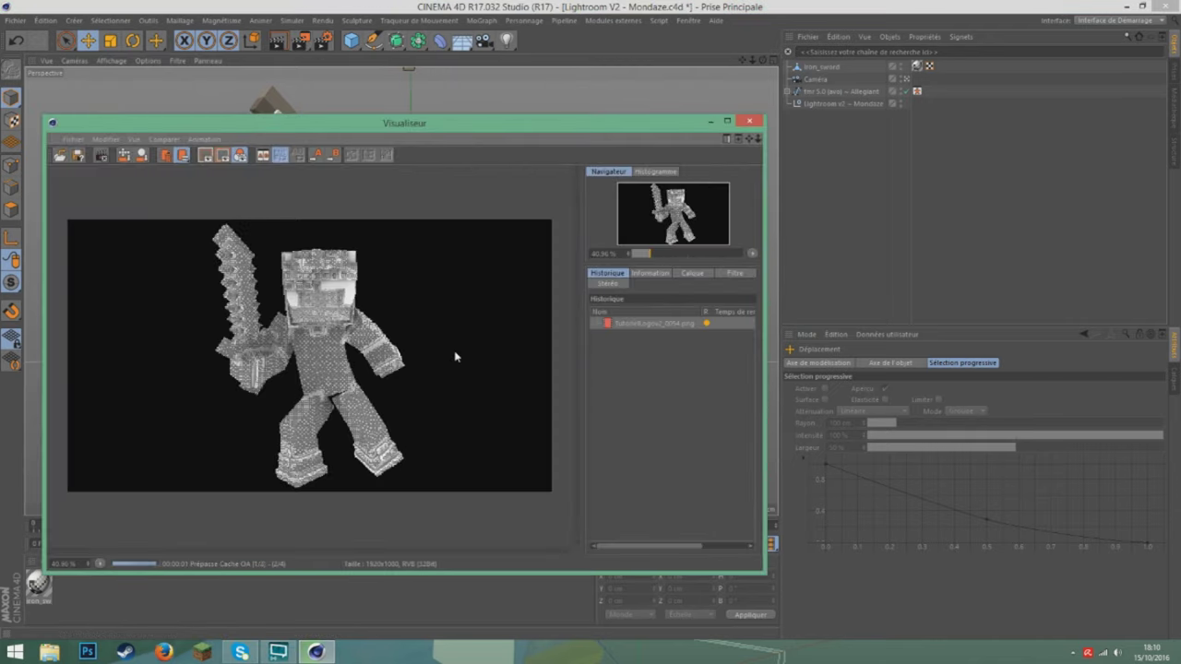
pyautogui.scroll(5, 361, 277)
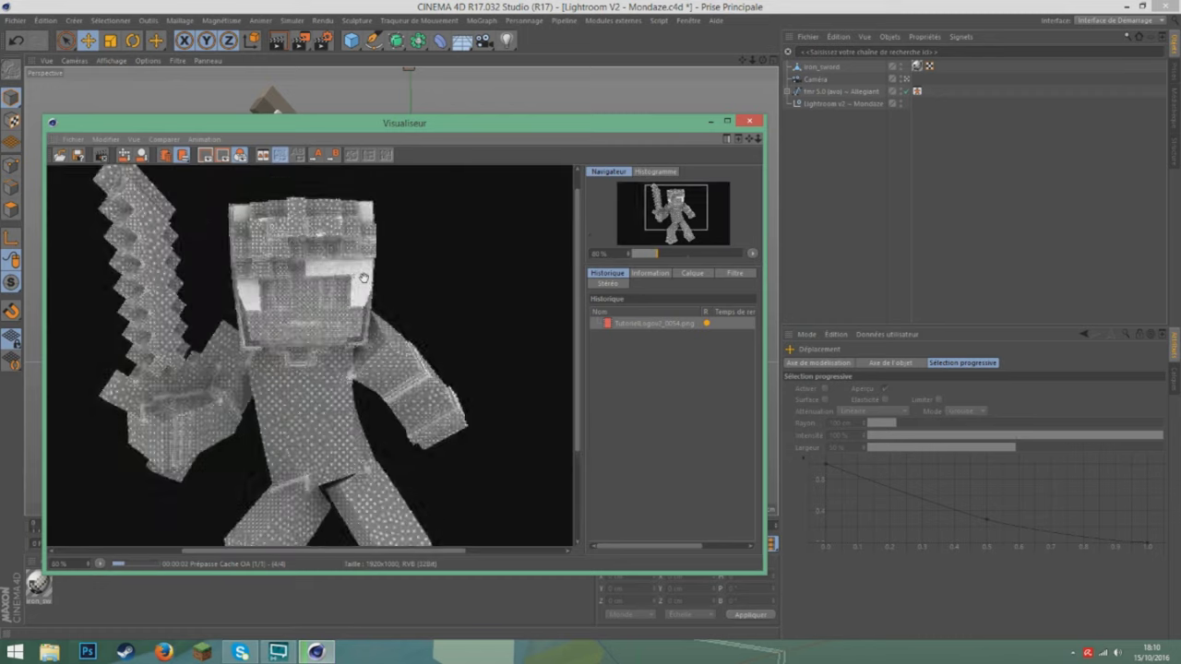
pyautogui.scroll(-10, 361, 277)
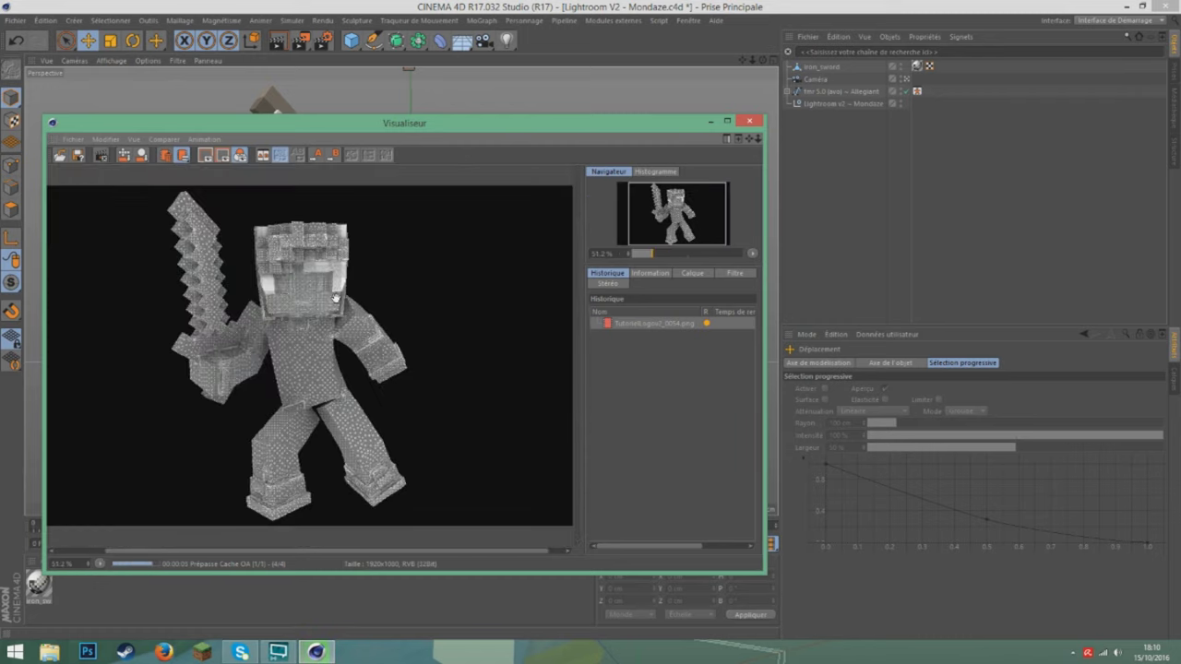
pyautogui.scroll(1, 338, 304)
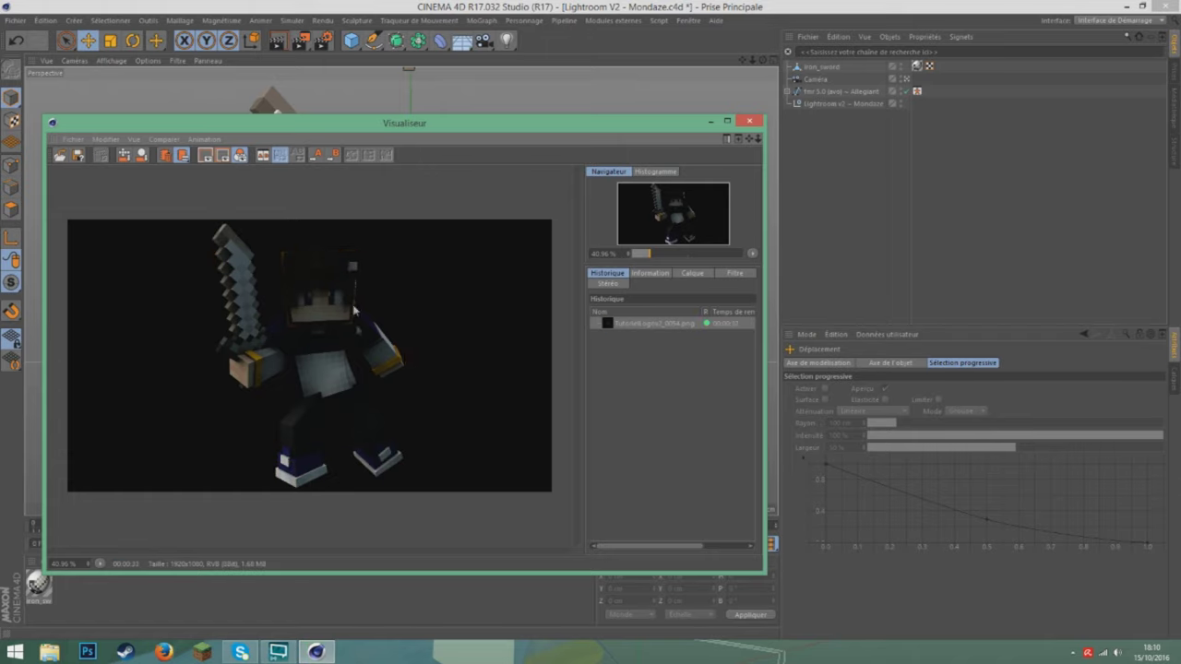
pyautogui.scroll(6, 348, 346)
pyautogui.moveTo(324, 305); pyautogui.dragTo(332, 452)
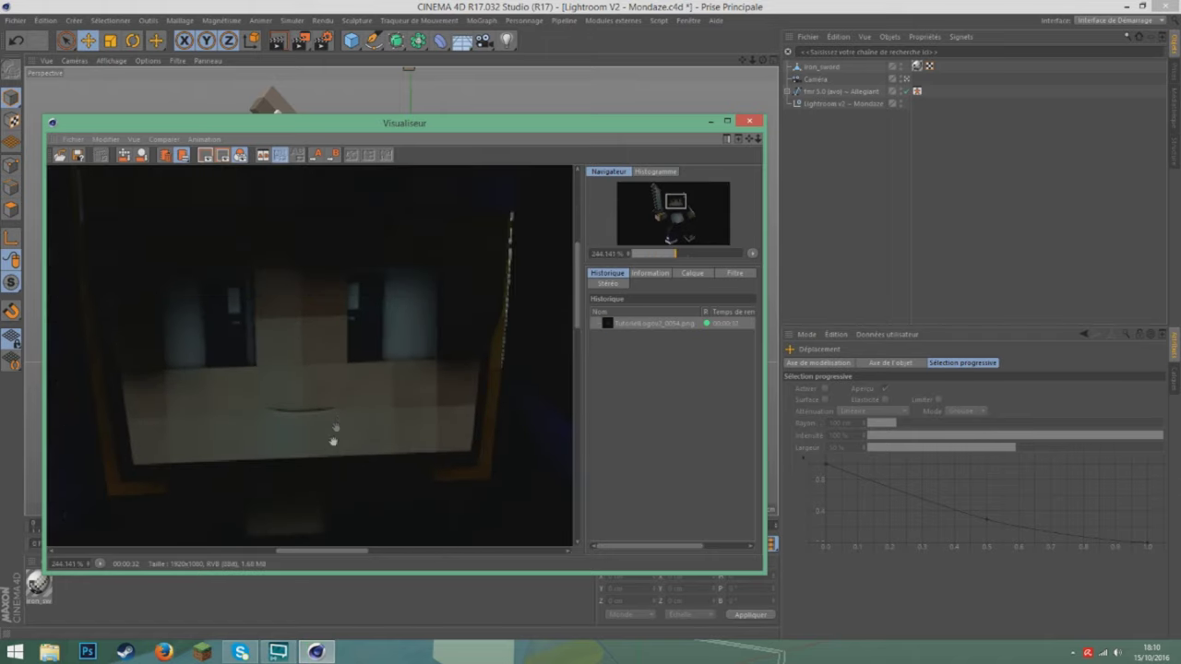
pyautogui.scroll(-8, 416, 382)
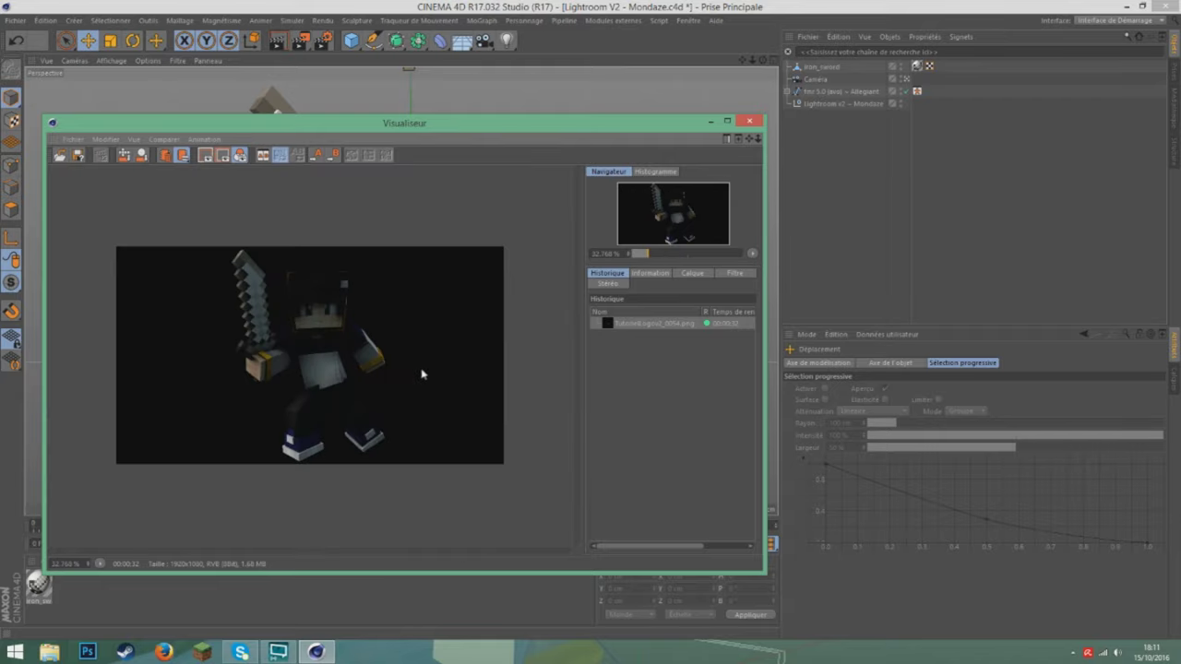
pyautogui.scroll(1, 383, 381)
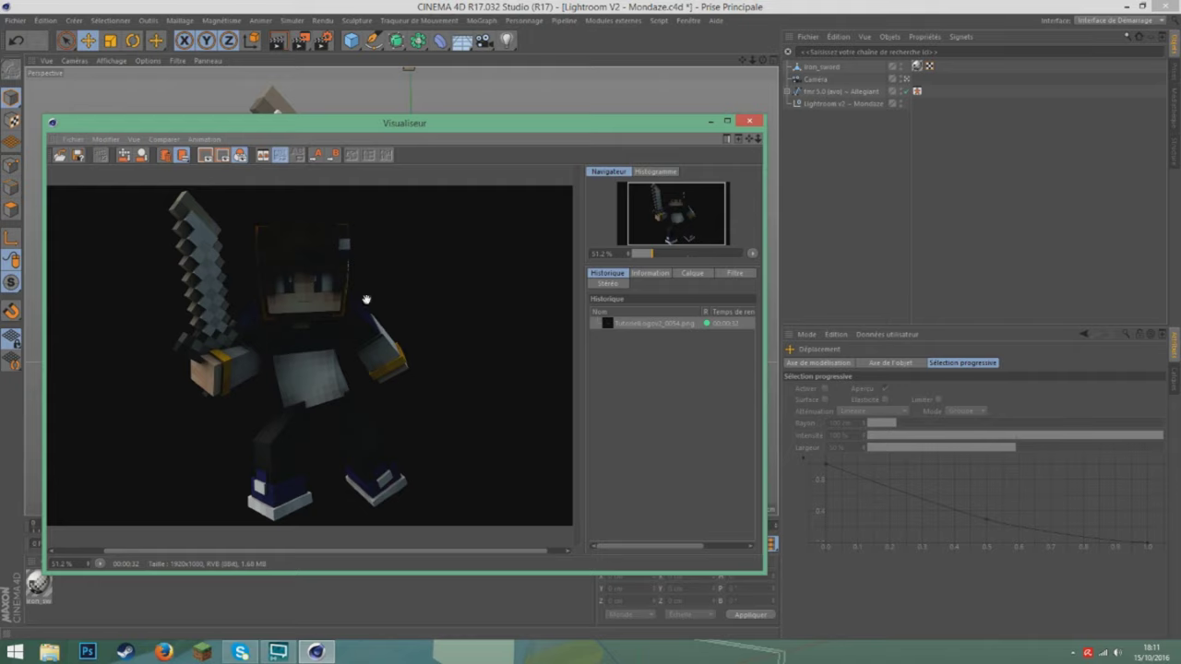
pyautogui.moveTo(231, 387); pyautogui.dragTo(299, 388)
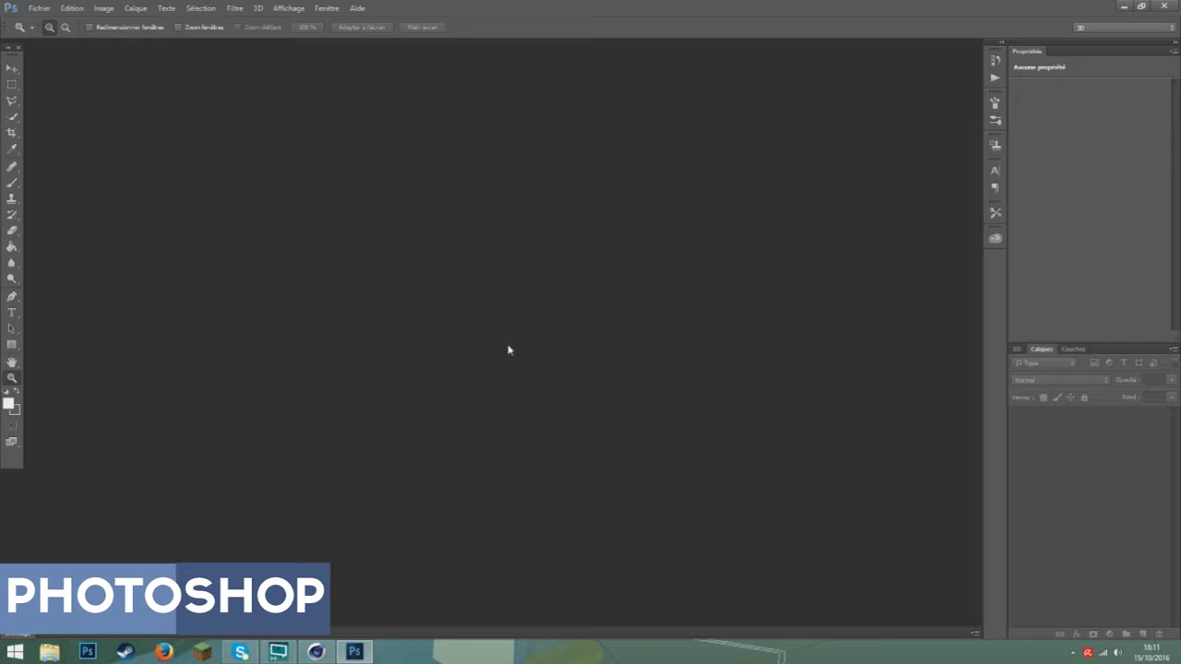
# - Switch to Photoshop and create a new document 1000 pixels wide and 1000 pixels high with a white background
pyautogui.click(44, 11)
pyautogui.click(55, 20)
pyautogui.moveTo(521, 213); pyautogui.dragTo(460, 217)
pyautogui.press('BackSpace')
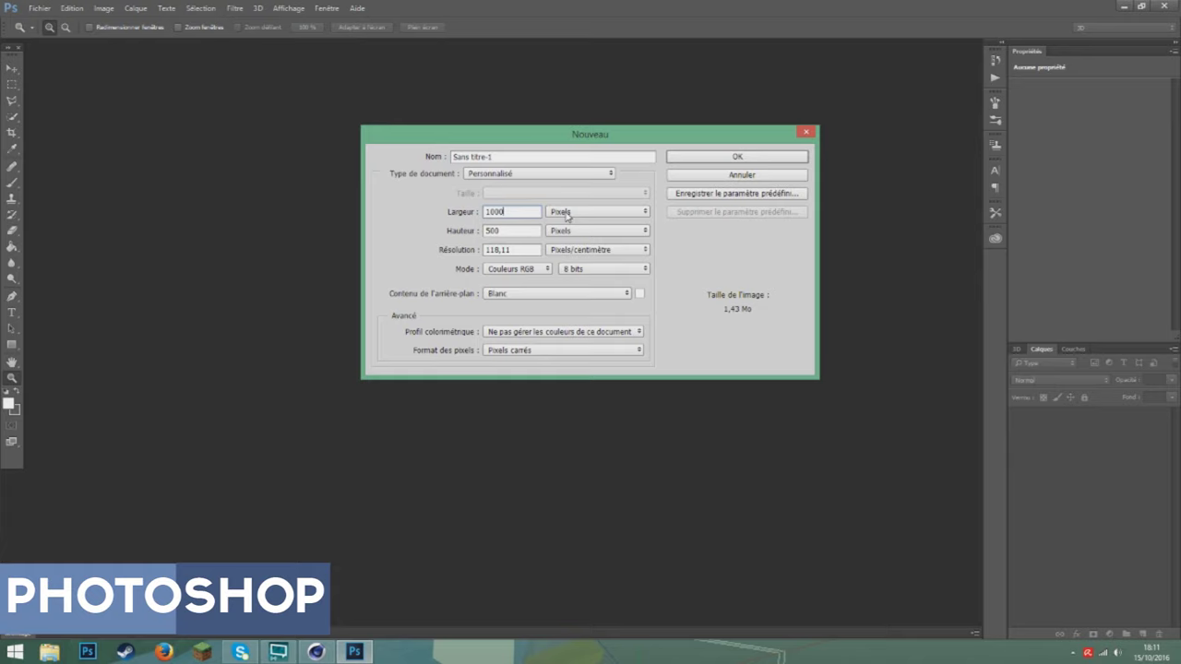
pyautogui.click(565, 213)
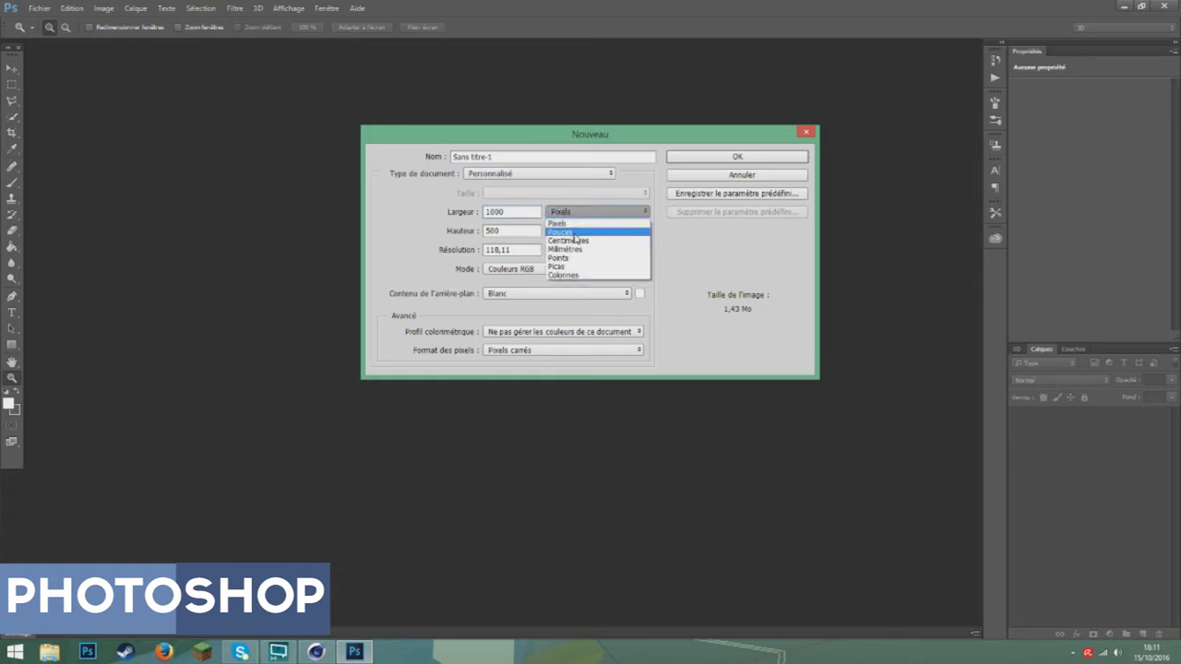
pyautogui.click(578, 222)
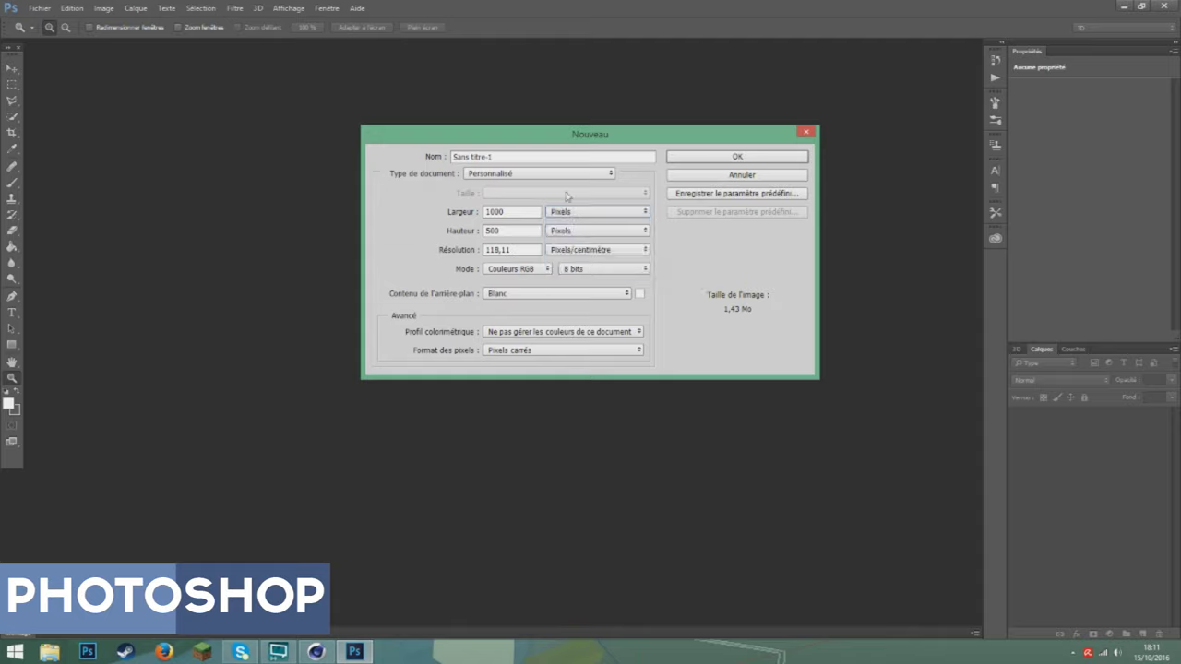
pyautogui.write('1000')
pyautogui.click(710, 157)
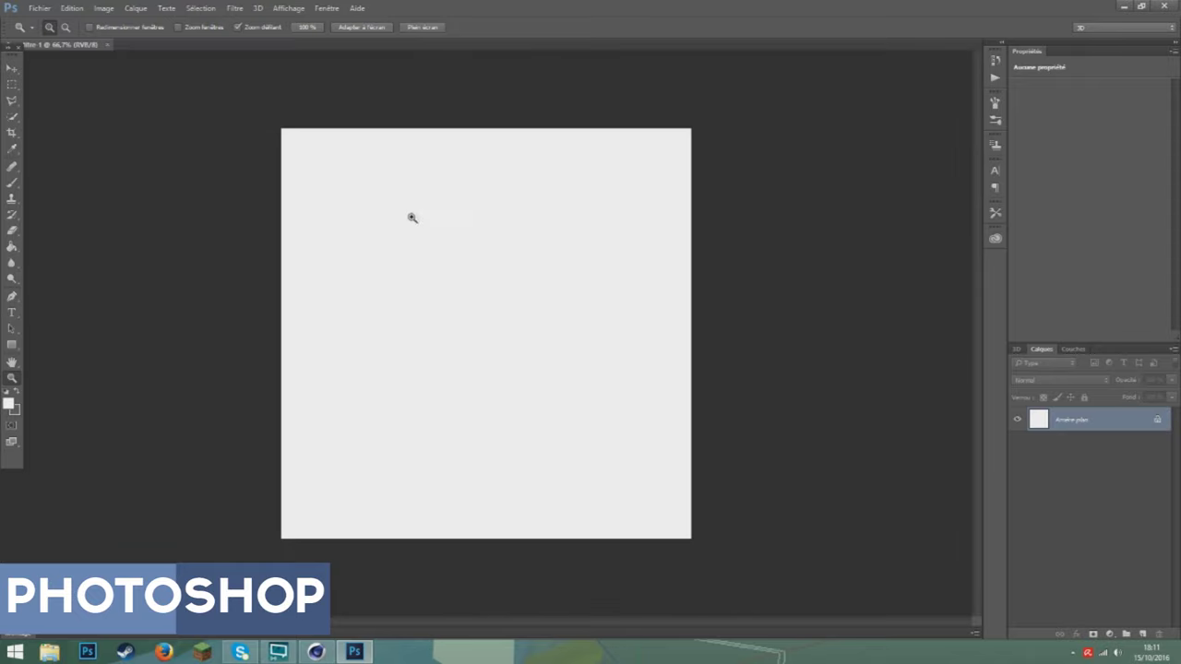
# - Add a new empty layer and open the TutorielLogov2_0054 render from the CREATIONS > Rendus > Rendu Autre folder
pyautogui.click(12, 83)
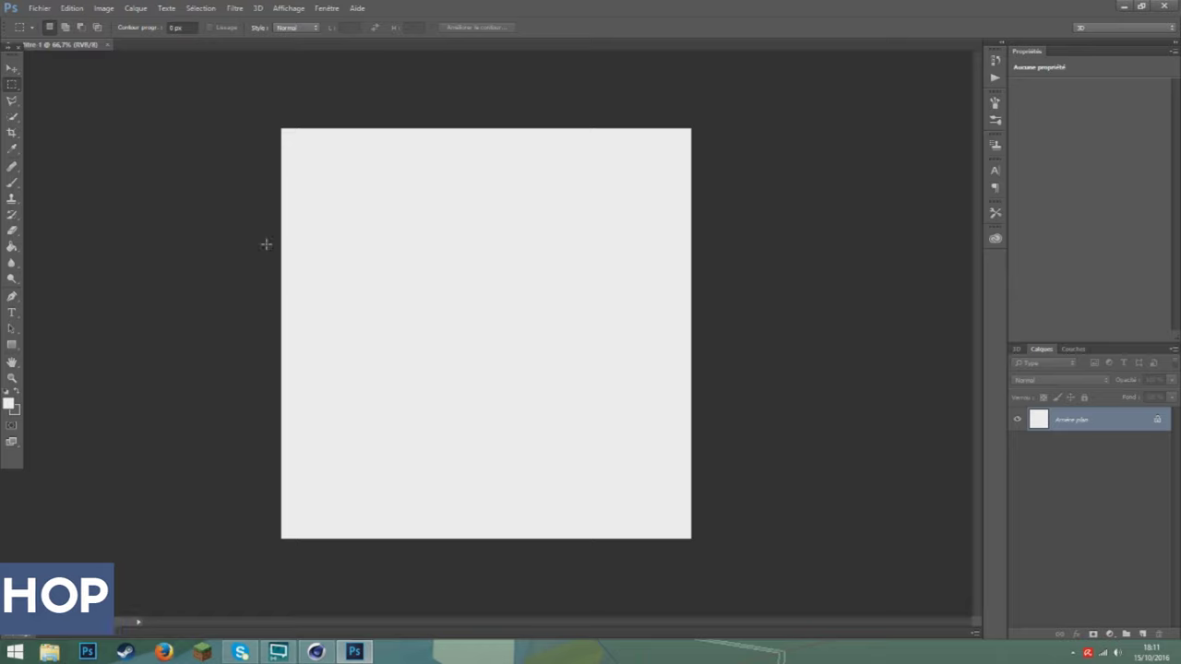
pyautogui.click(1142, 634)
pyautogui.click(40, 8)
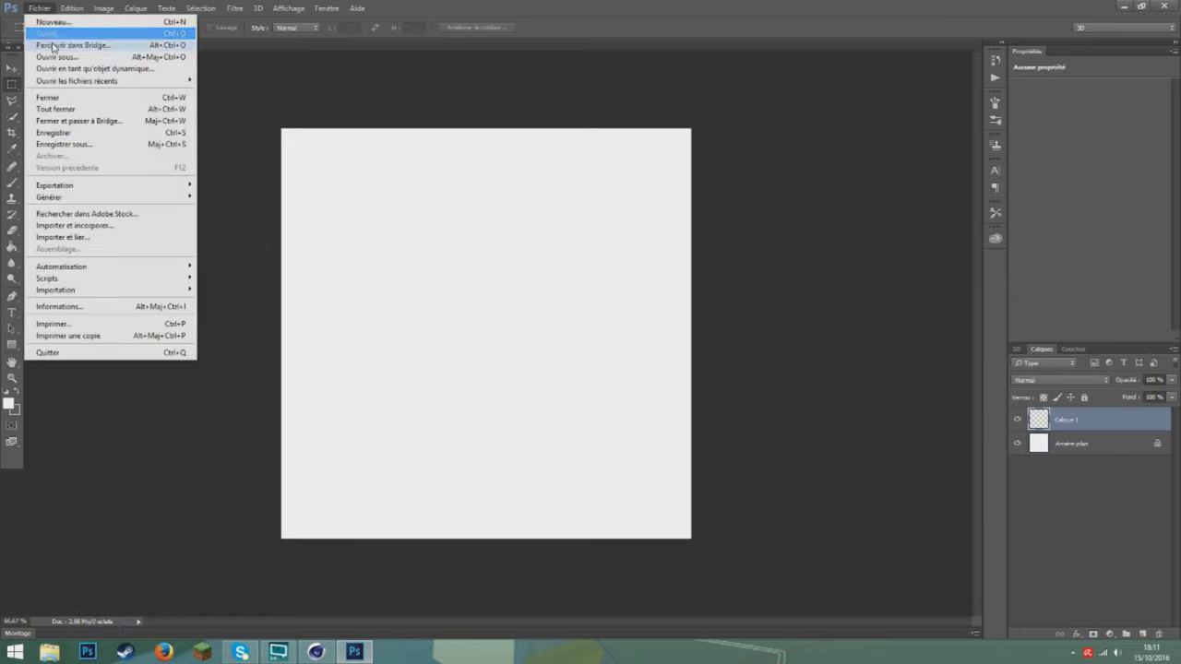
pyautogui.click(48, 34)
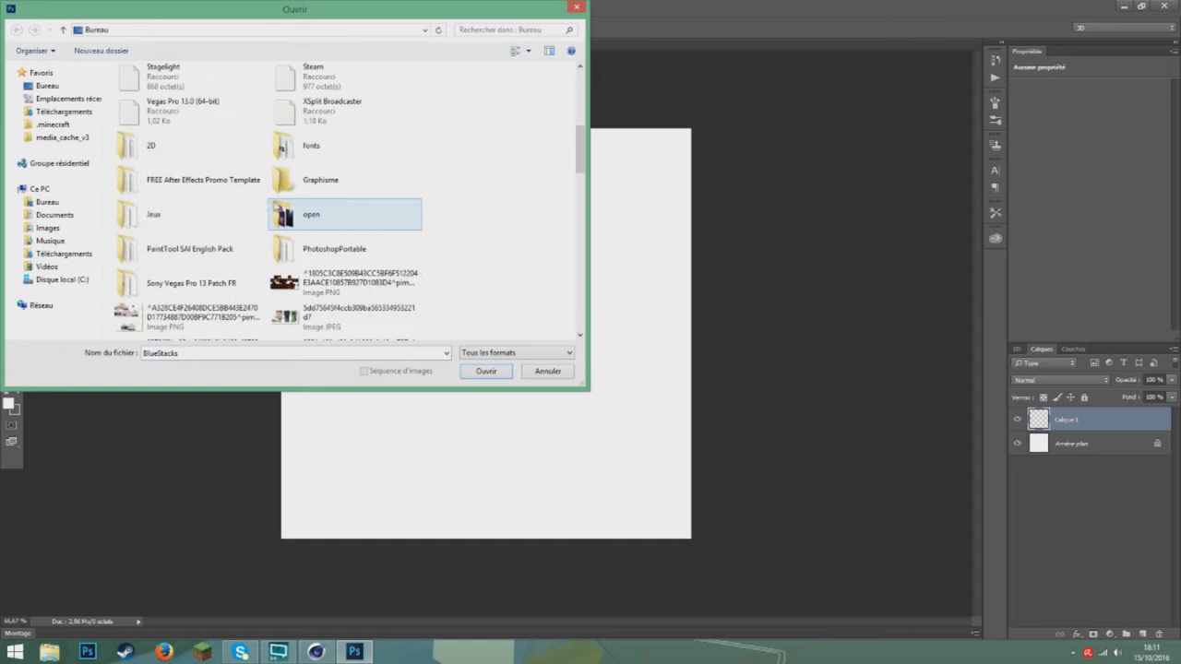
pyautogui.doubleClick(320, 179)
pyautogui.doubleClick(145, 83)
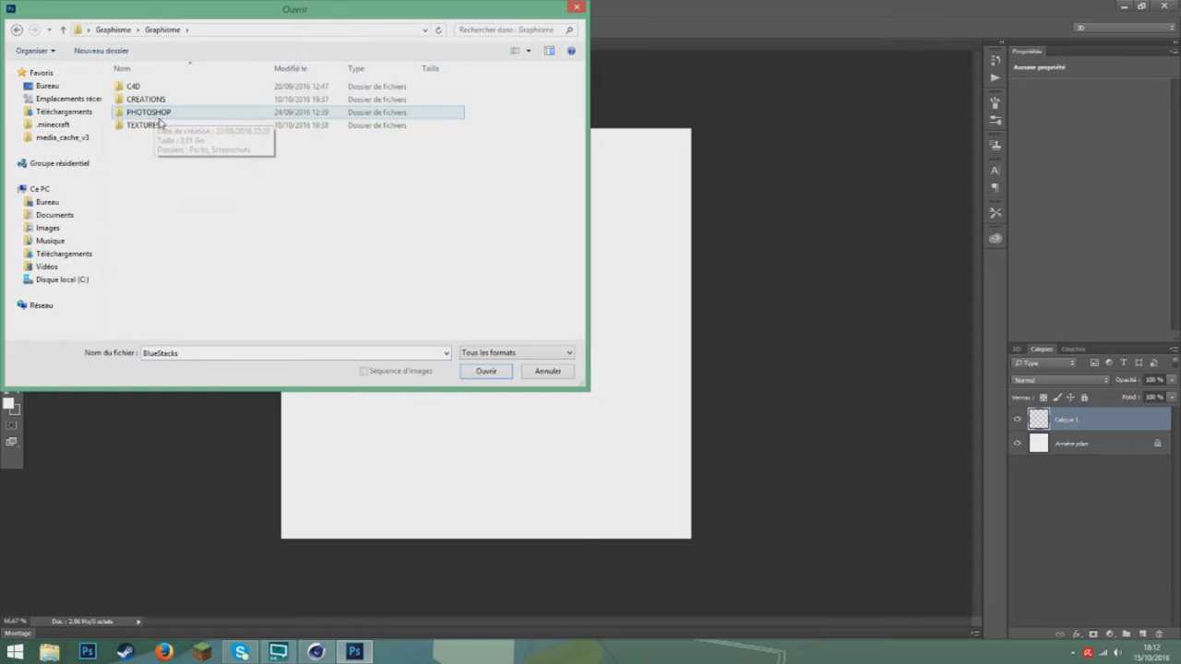
pyautogui.doubleClick(145, 99)
pyautogui.doubleClick(143, 150)
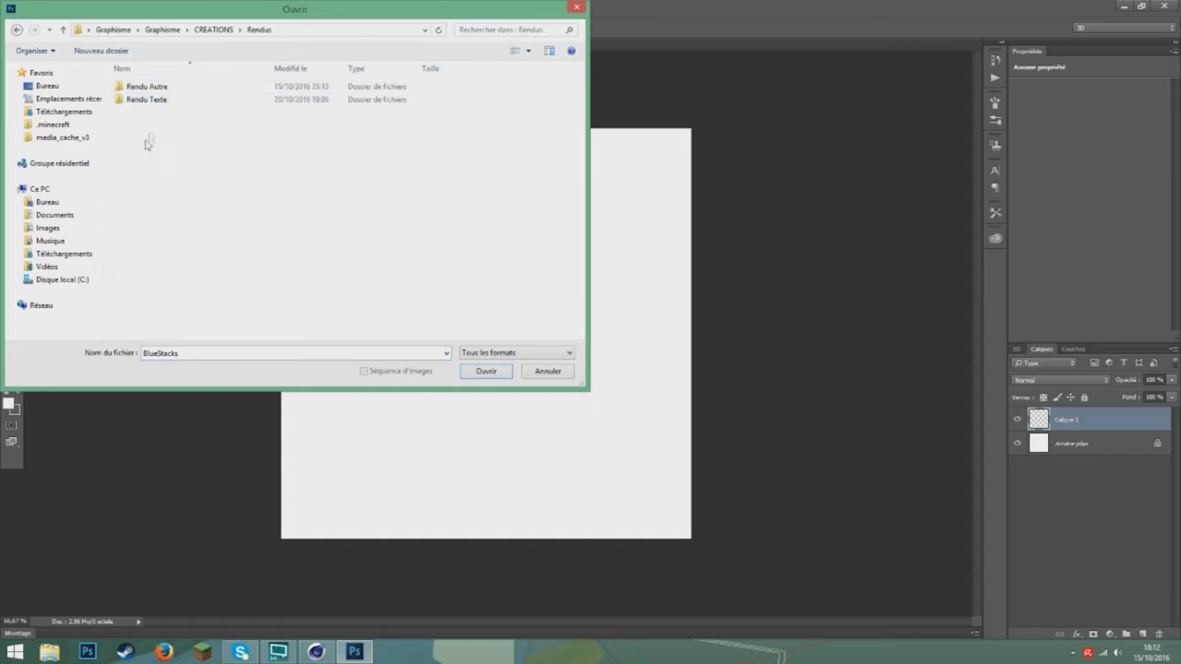
pyautogui.doubleClick(147, 86)
pyautogui.click(292, 162)
pyautogui.scroll(-10, 293, 162)
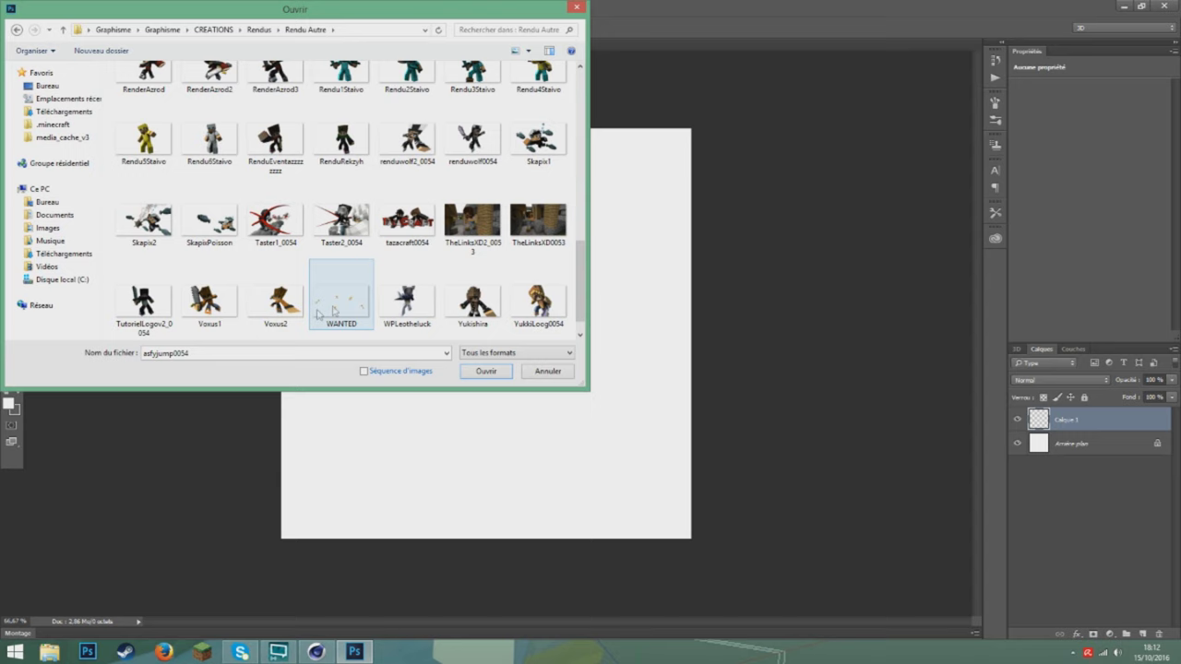
pyautogui.doubleClick(144, 299)
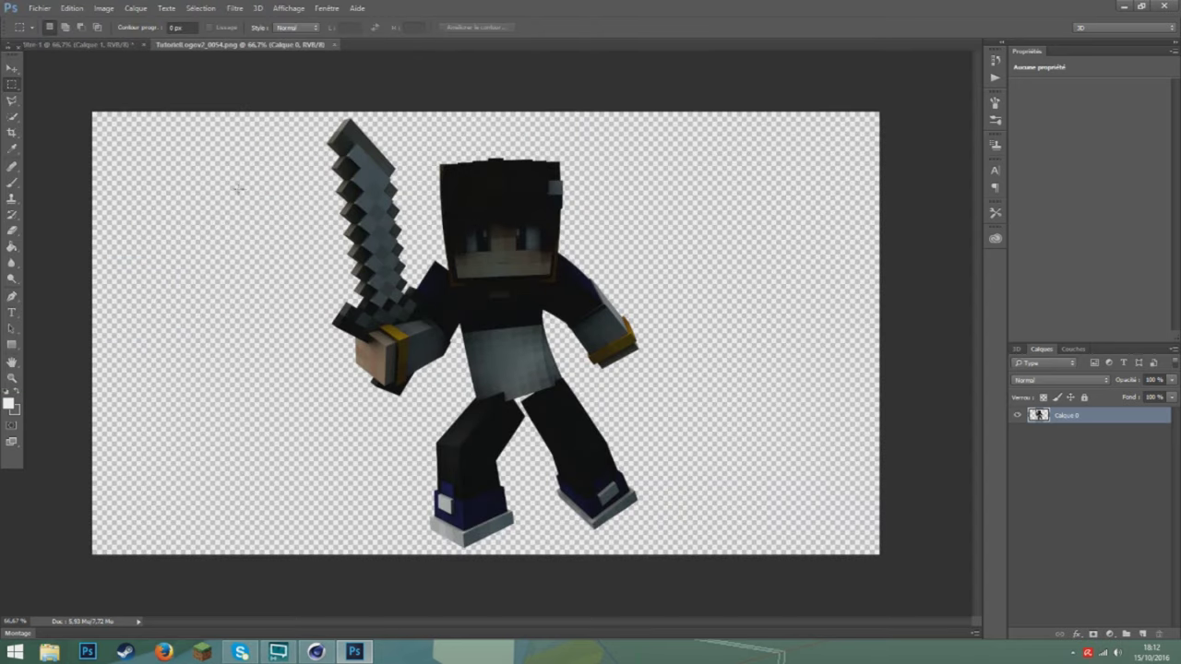
# - Bring the rendered character into the square document, enlarge it to about 131%, tilt it about -4° and apply the transformation
pyautogui.press('v')
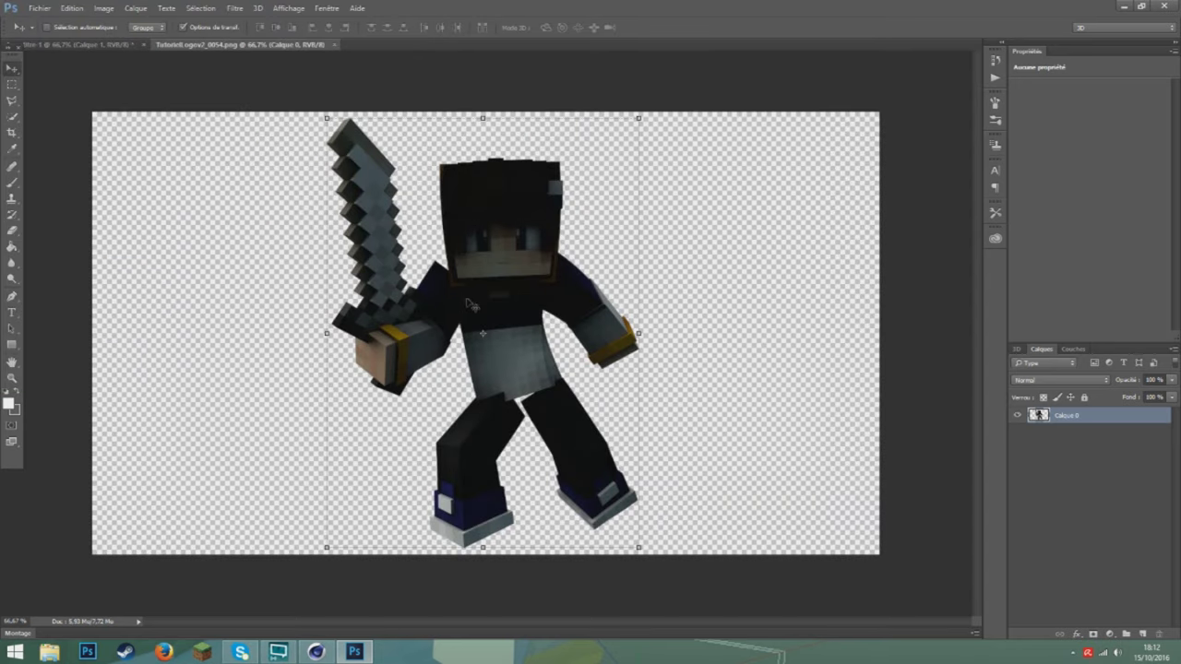
pyautogui.moveTo(472, 305); pyautogui.dragTo(733, 90)
pyautogui.moveTo(628, 166); pyautogui.dragTo(622, 222)
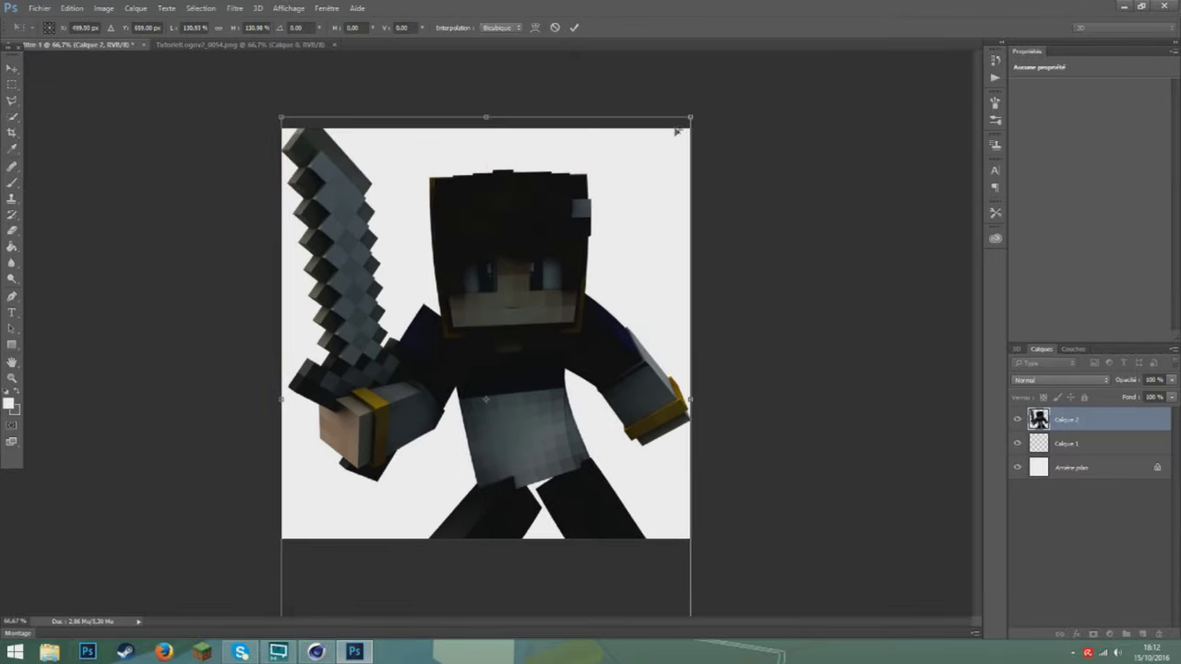
pyautogui.moveTo(727, 93); pyautogui.dragTo(622, 231)
pyautogui.click(12, 85)
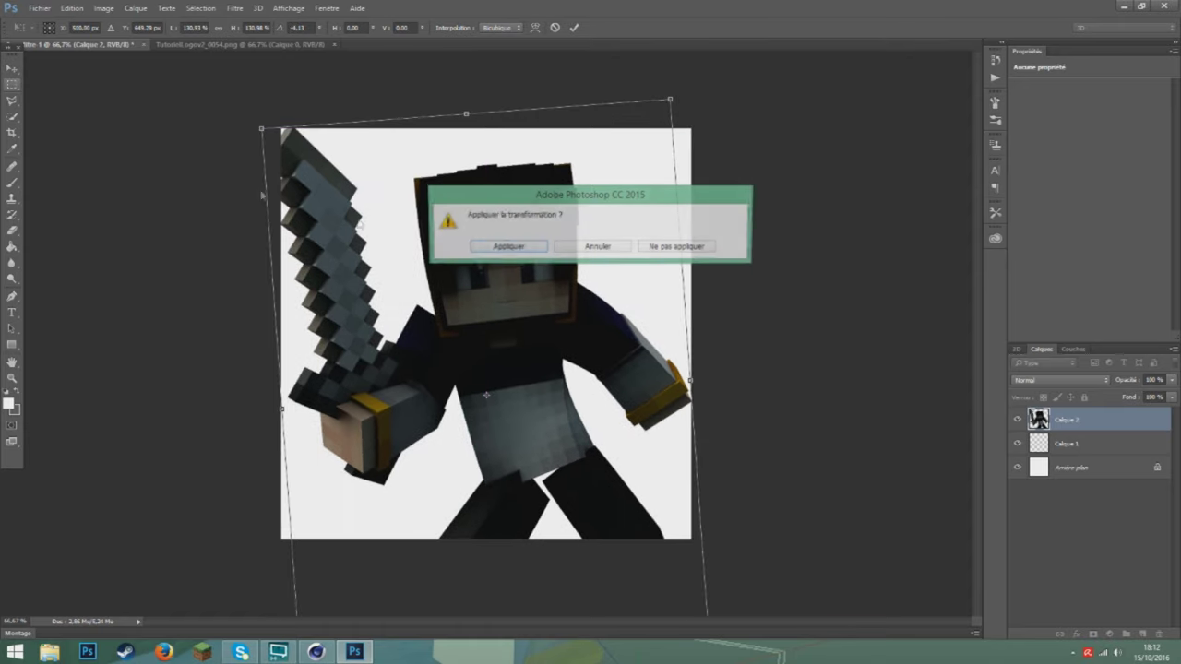
pyautogui.click(492, 245)
# - Add a new layer above the character and paint a white spot over the face with a soft 0% hardness brush
pyautogui.click(1141, 635)
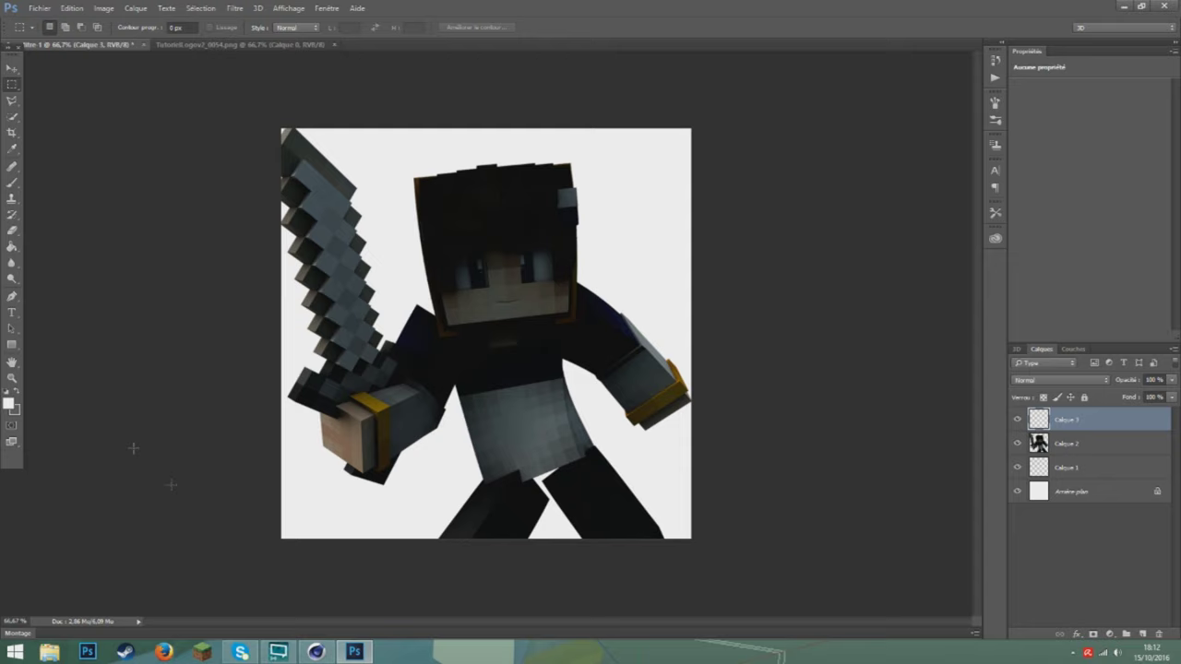
pyautogui.click(11, 183)
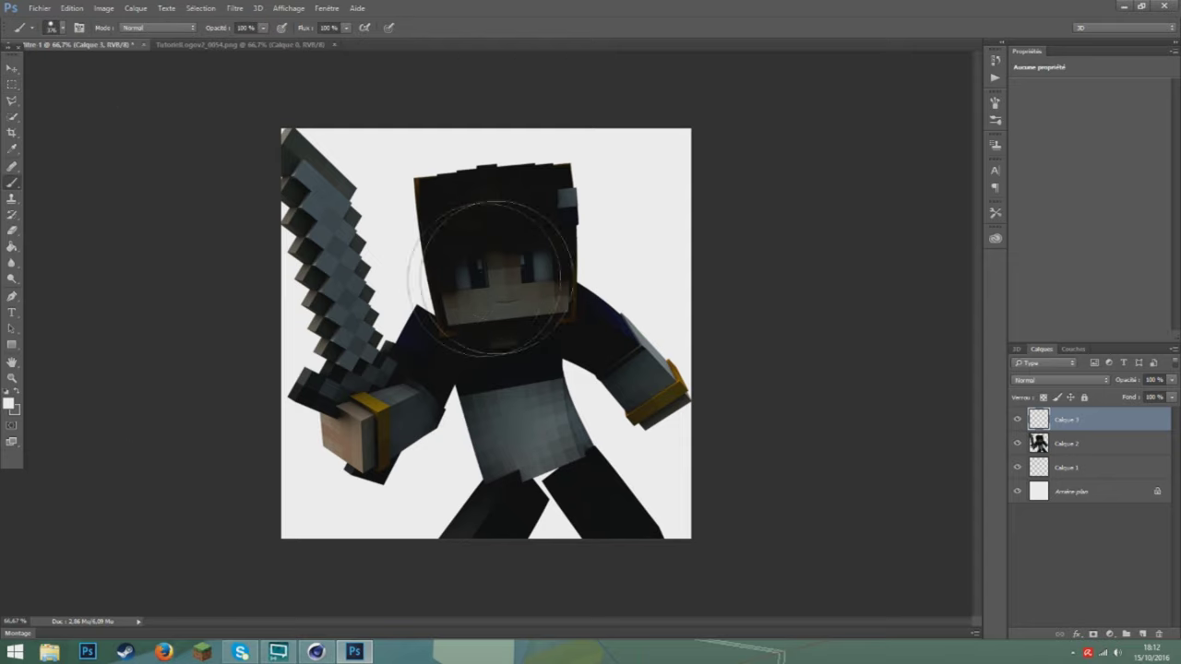
pyautogui.click(502, 244)
pyautogui.hotkey('ctrl', 'z')
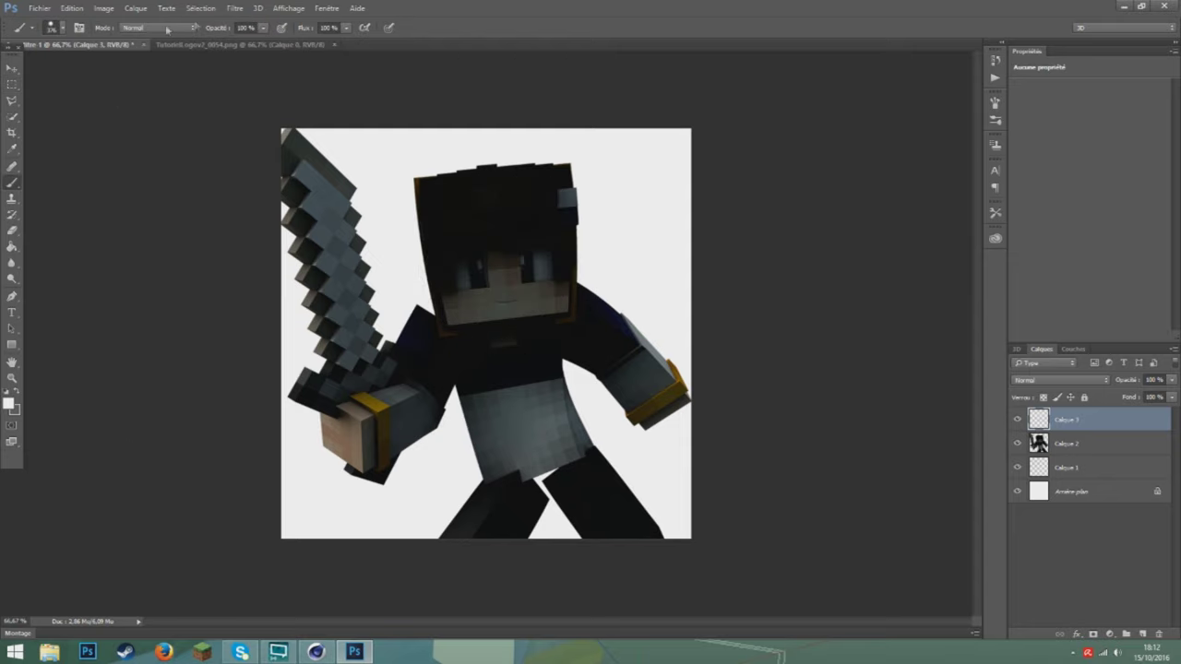
pyautogui.click(60, 28)
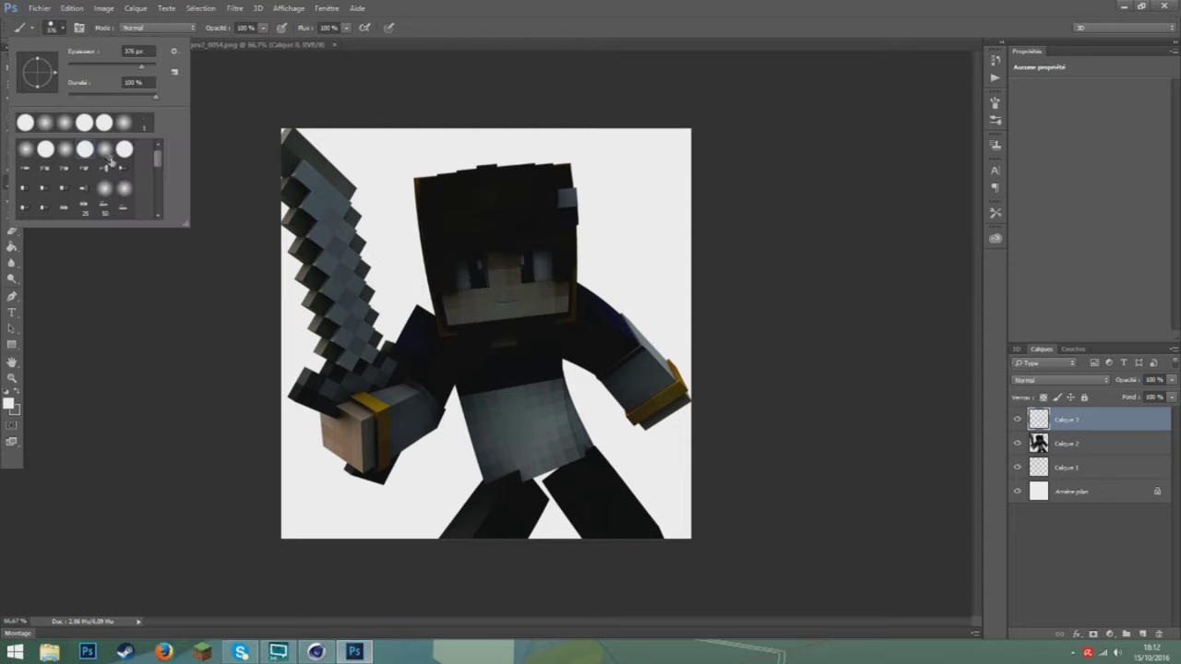
pyautogui.click(58, 30)
pyautogui.moveTo(466, 248)
pyautogui.mouseDown()
pyautogui.moveTo(519, 226)
pyautogui.moveTo(529, 260)
pyautogui.moveTo(480, 267)
pyautogui.mouseUp()
# - Set the painted layer's blend mode to Lumière tamisée and its opacity to 91%
pyautogui.click(1061, 379)
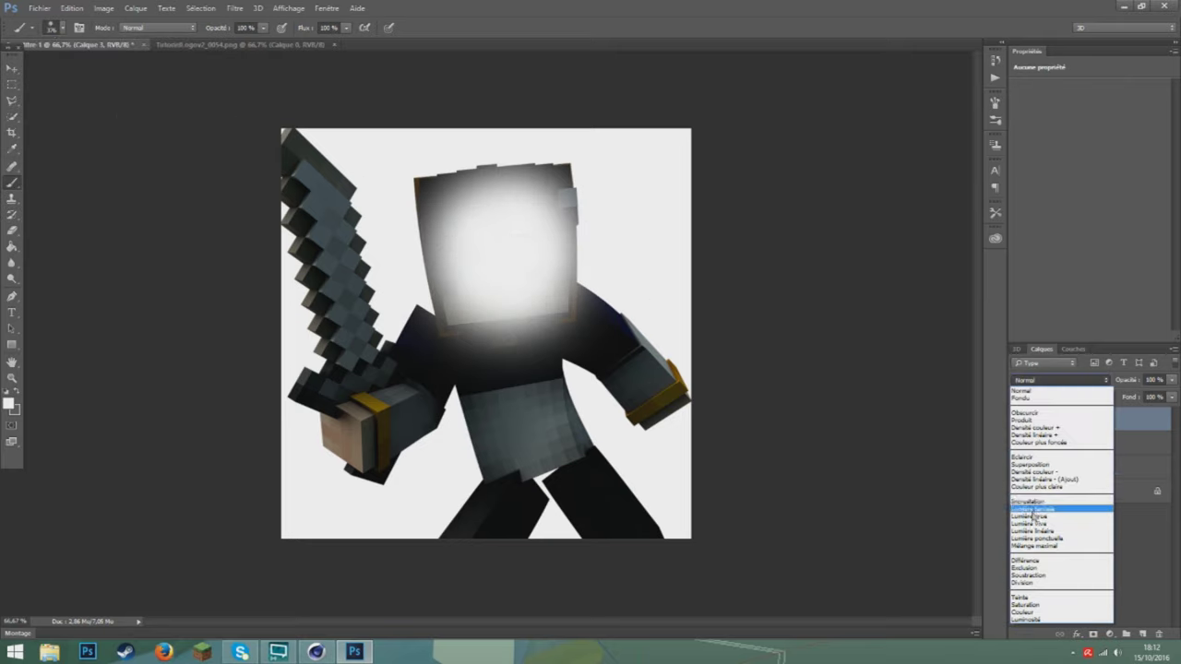
pyautogui.click(1053, 499)
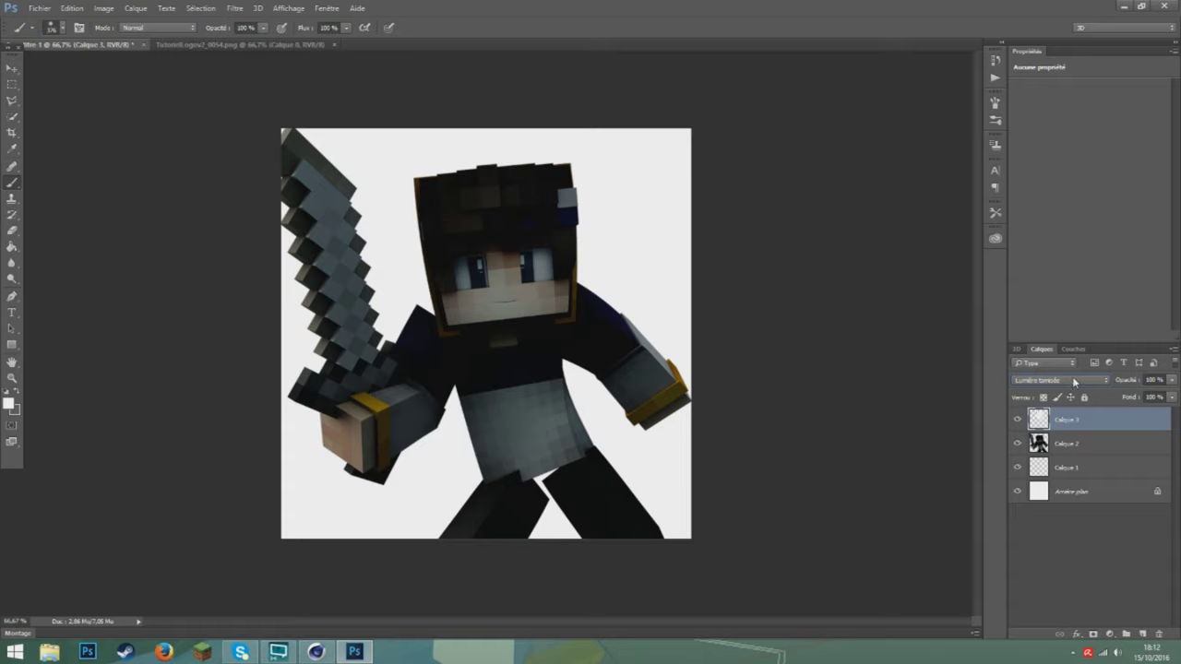
pyautogui.click(1172, 380)
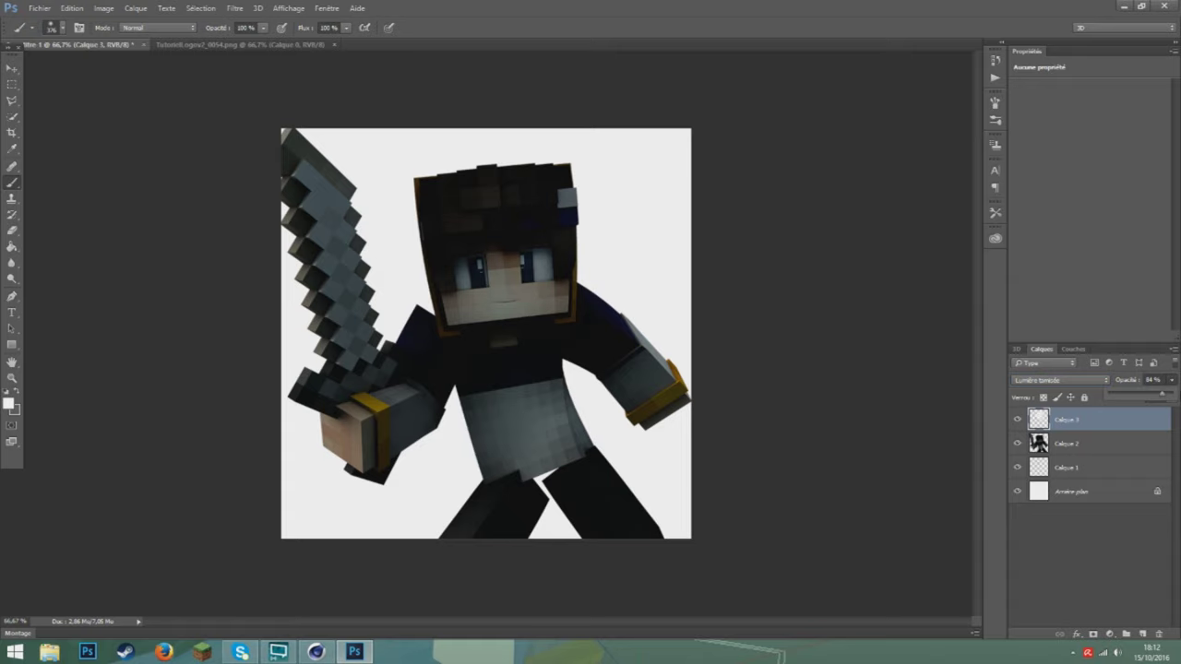
pyautogui.click(1172, 381)
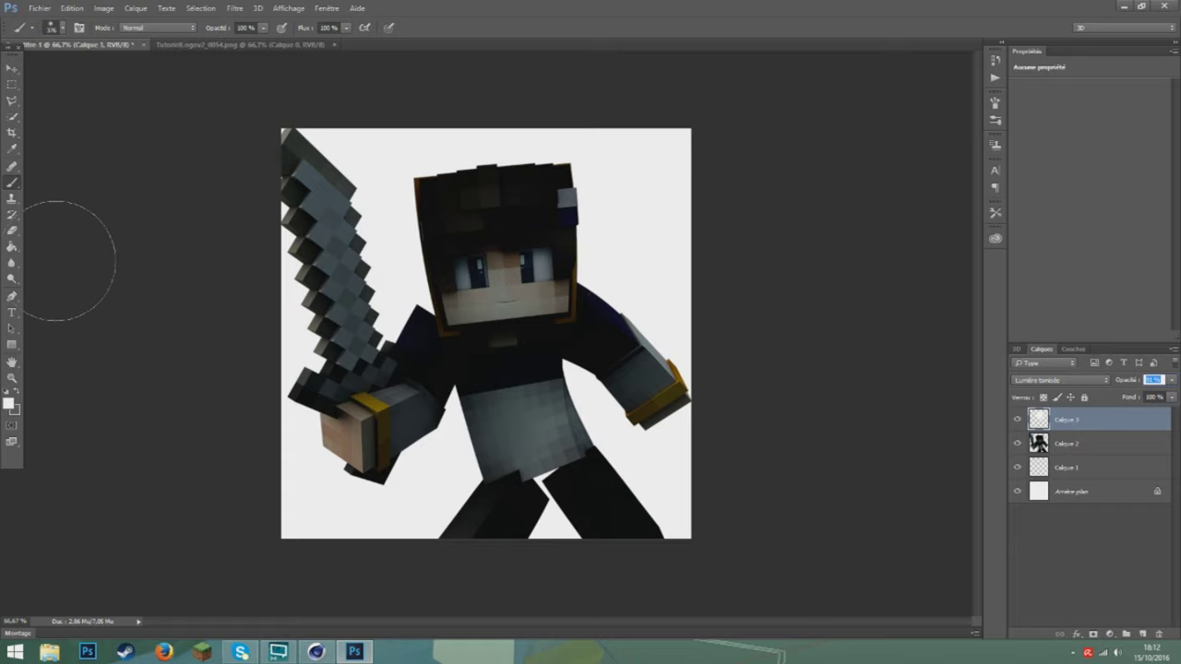
# - Reduce the soft brush size and paint white along the sword blade on the same layer
pyautogui.click(52, 27)
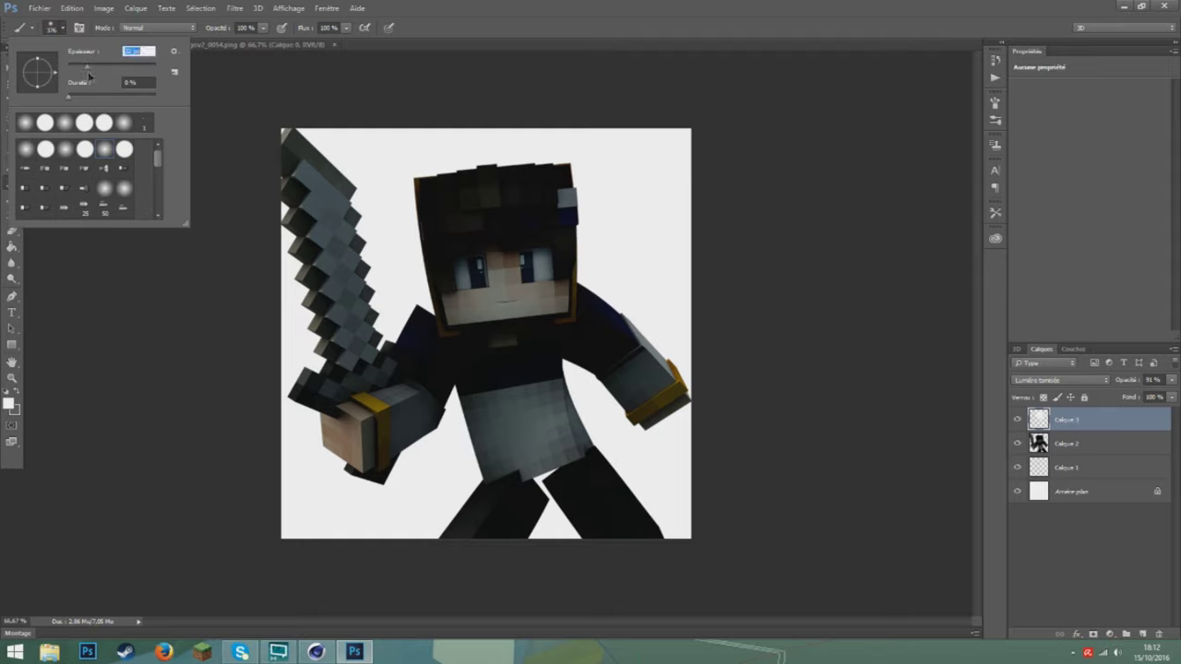
pyautogui.press('Return')
pyautogui.moveTo(293, 164)
pyautogui.mouseDown()
pyautogui.moveTo(310, 177)
pyautogui.moveTo(350, 369)
pyautogui.moveTo(356, 293)
pyautogui.moveTo(326, 182)
pyautogui.mouseUp()
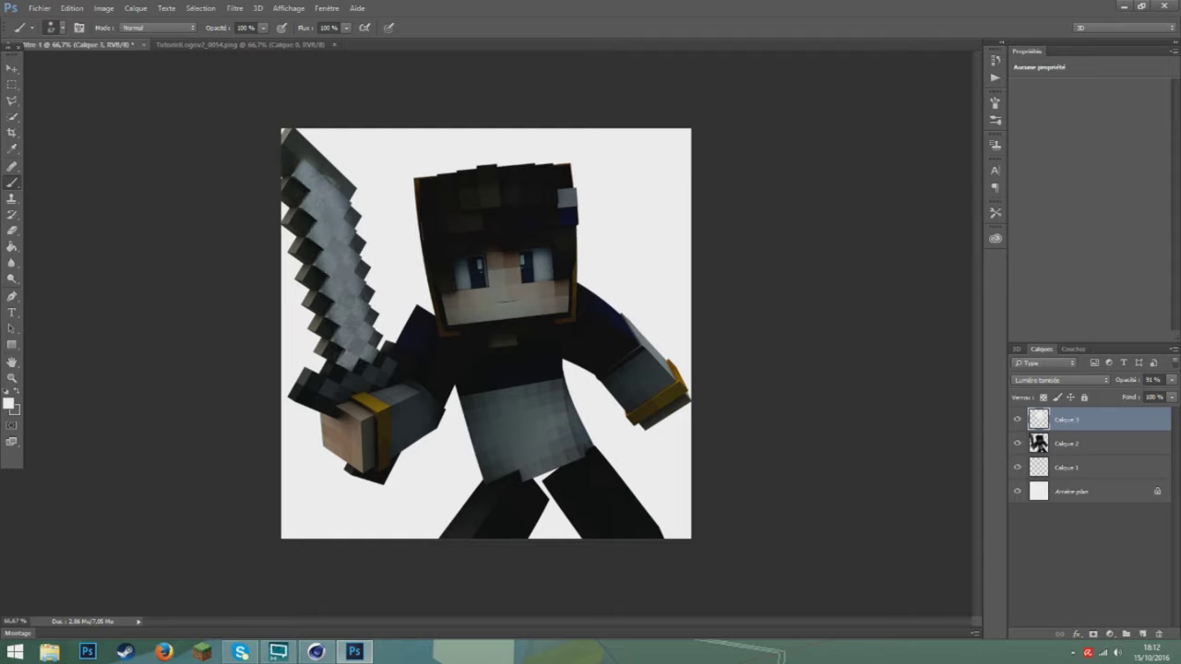
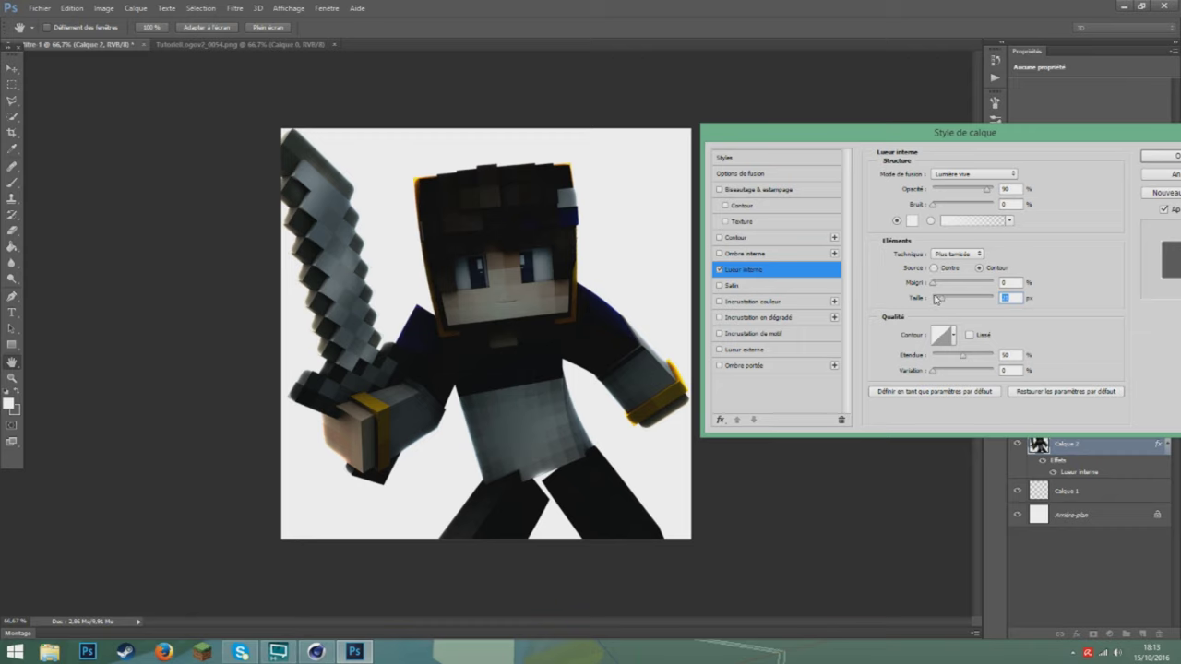
# - Set the inner glow's choke to 0% and enable the gradient overlay on the character layer
pyautogui.moveTo(935, 286); pyautogui.dragTo(909, 286)
pyautogui.click(719, 317)
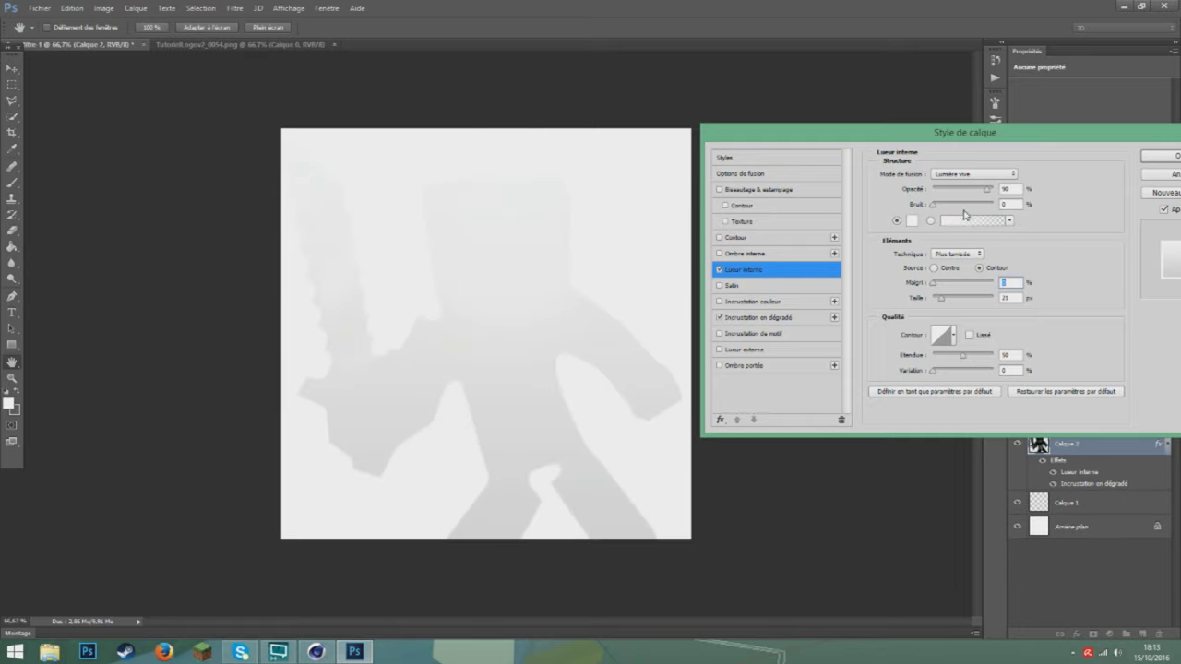
# - Try the Incrustation blend mode on the inner glow, return it to Lumière vive and readjust the glow size
pyautogui.click(978, 175)
pyautogui.click(959, 297)
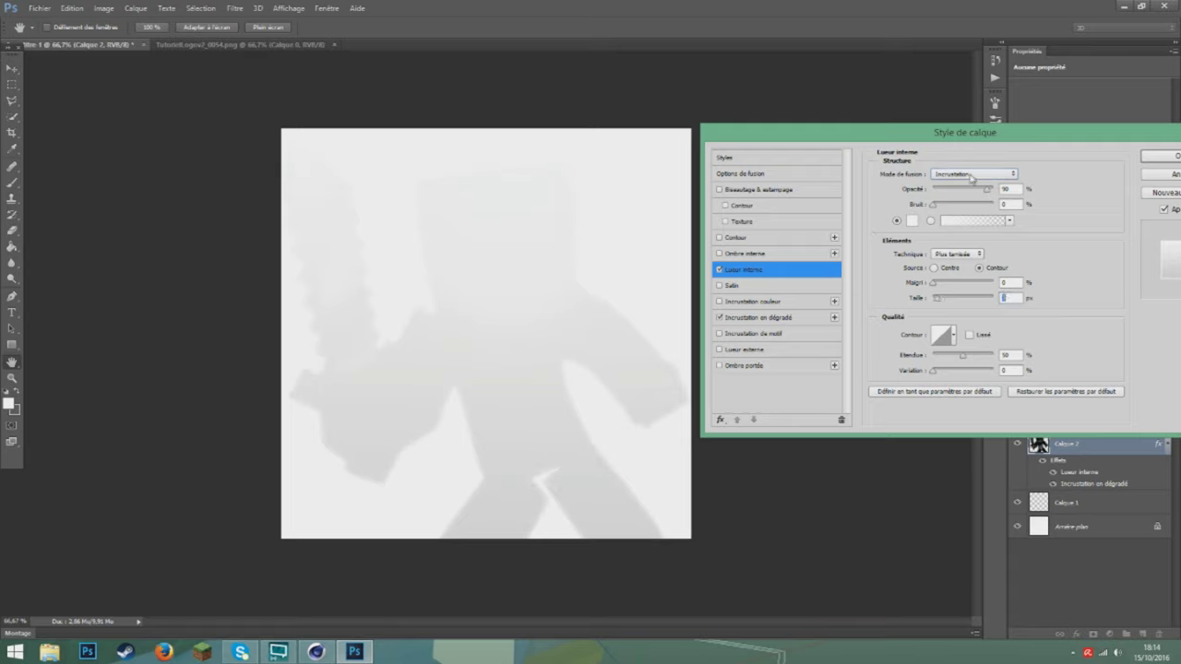
pyautogui.click(973, 175)
pyautogui.click(948, 317)
pyautogui.moveTo(941, 299); pyautogui.dragTo(941, 299)
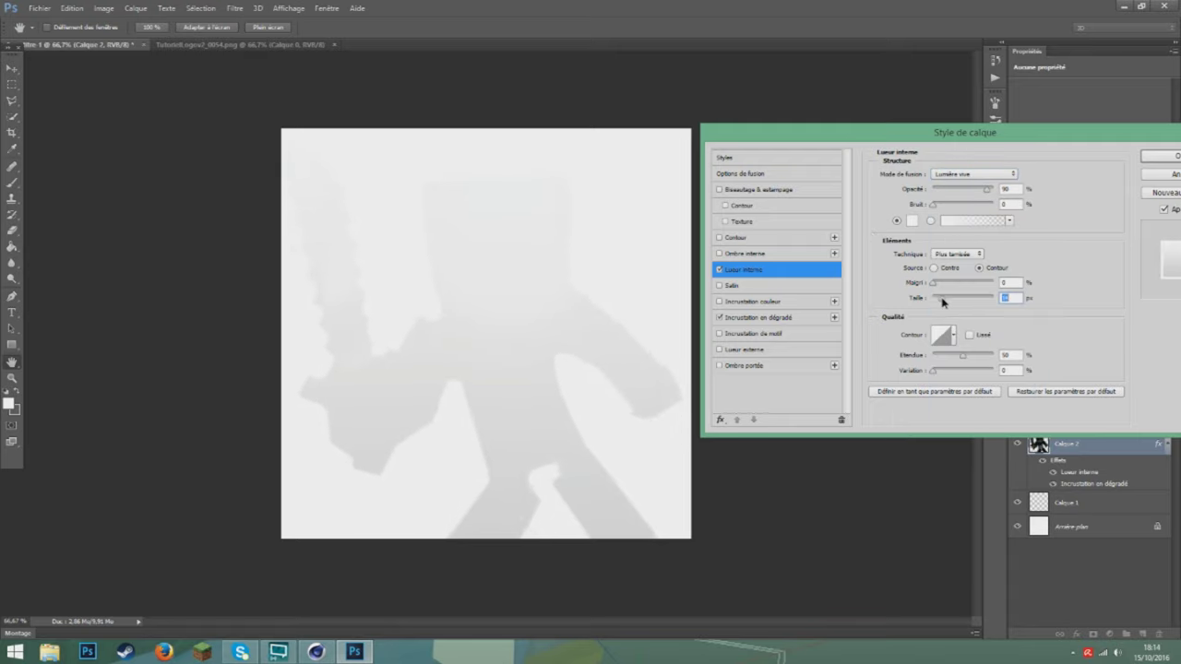
# - Set the gradient overlay's blend mode to Incrustation
pyautogui.click(794, 319)
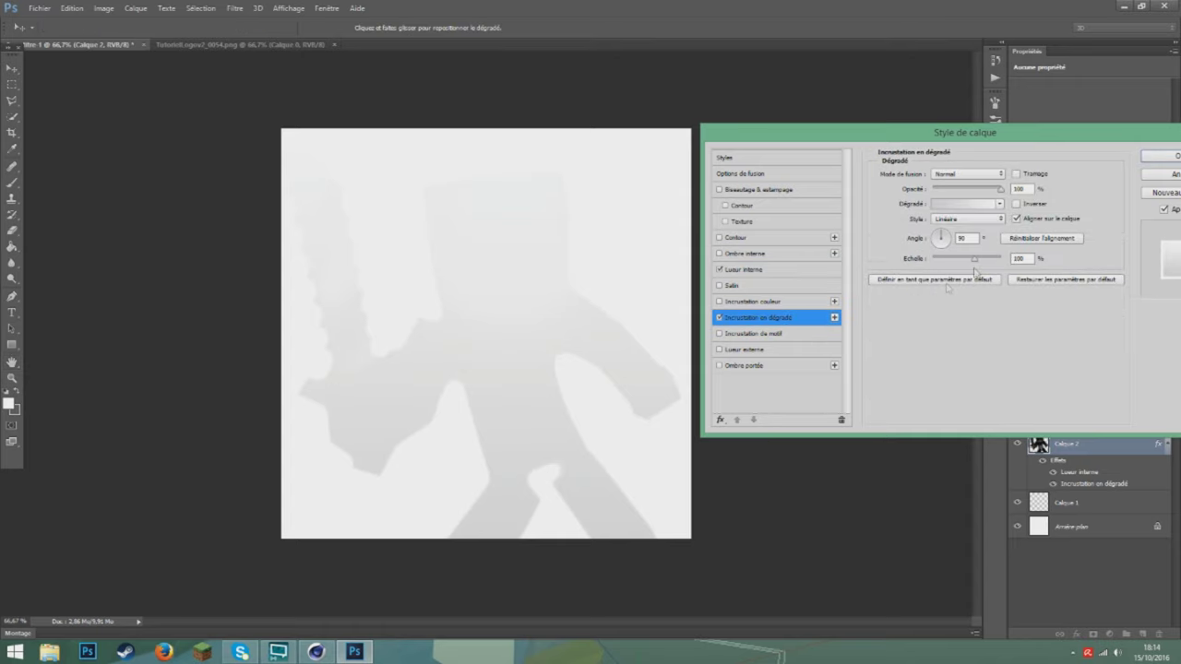
pyautogui.click(967, 175)
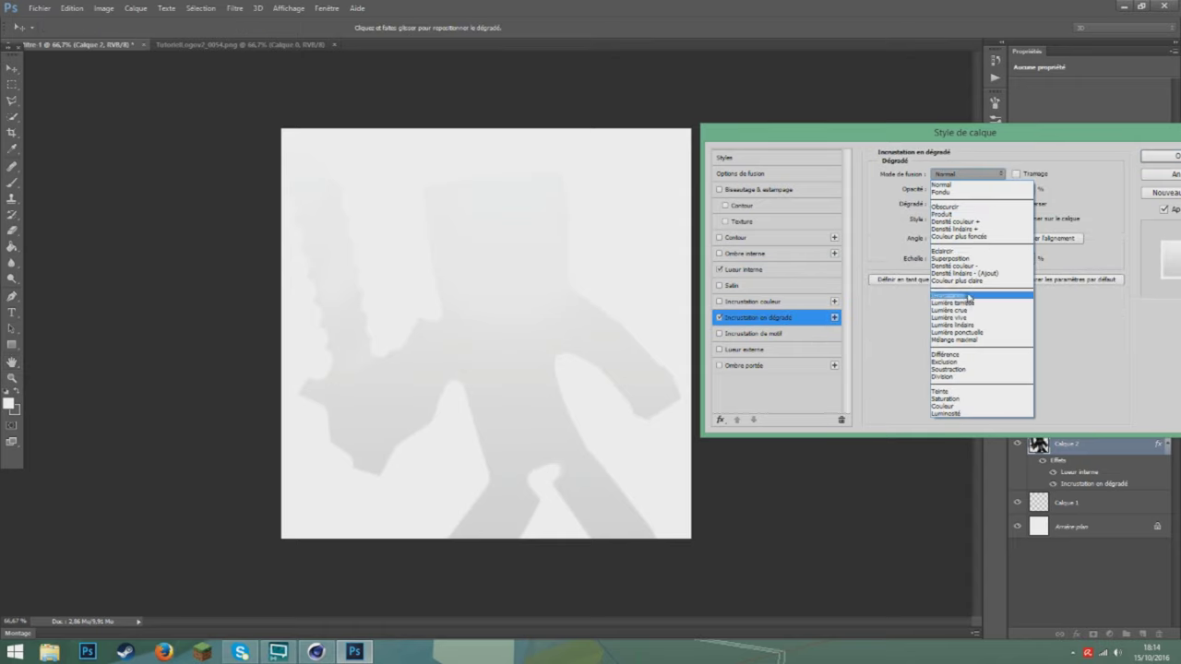
pyautogui.click(969, 296)
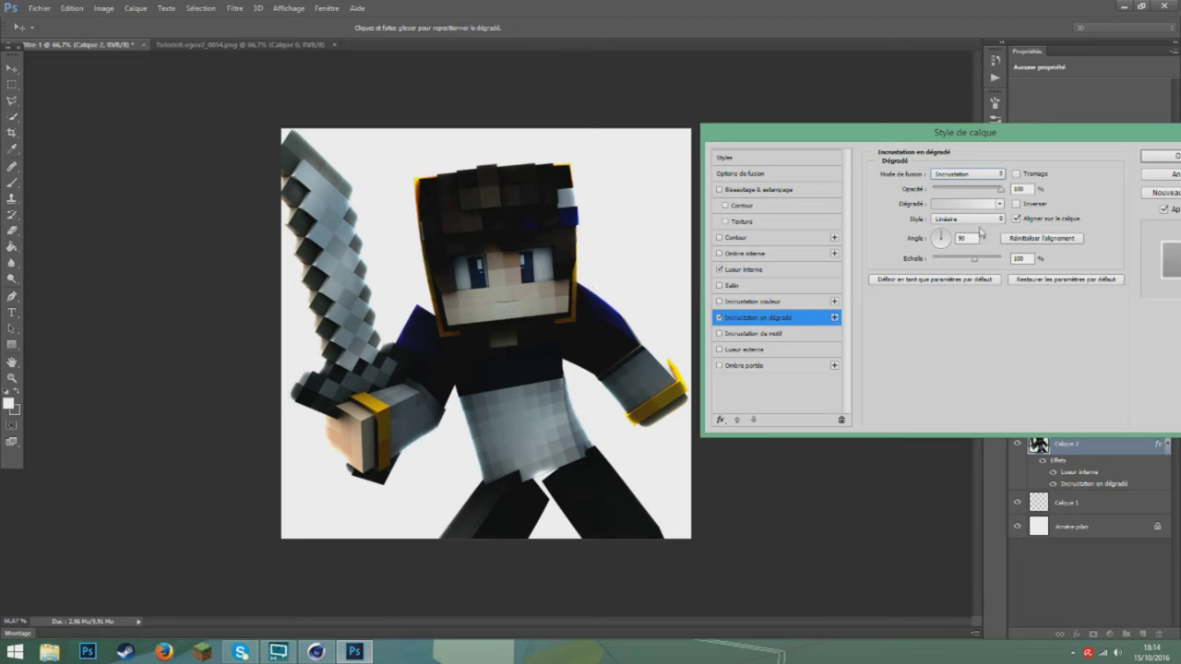
# - Check the colour of the overlay gradient's starting stop, keep the gradient and apply the layer style
pyautogui.click(965, 204)
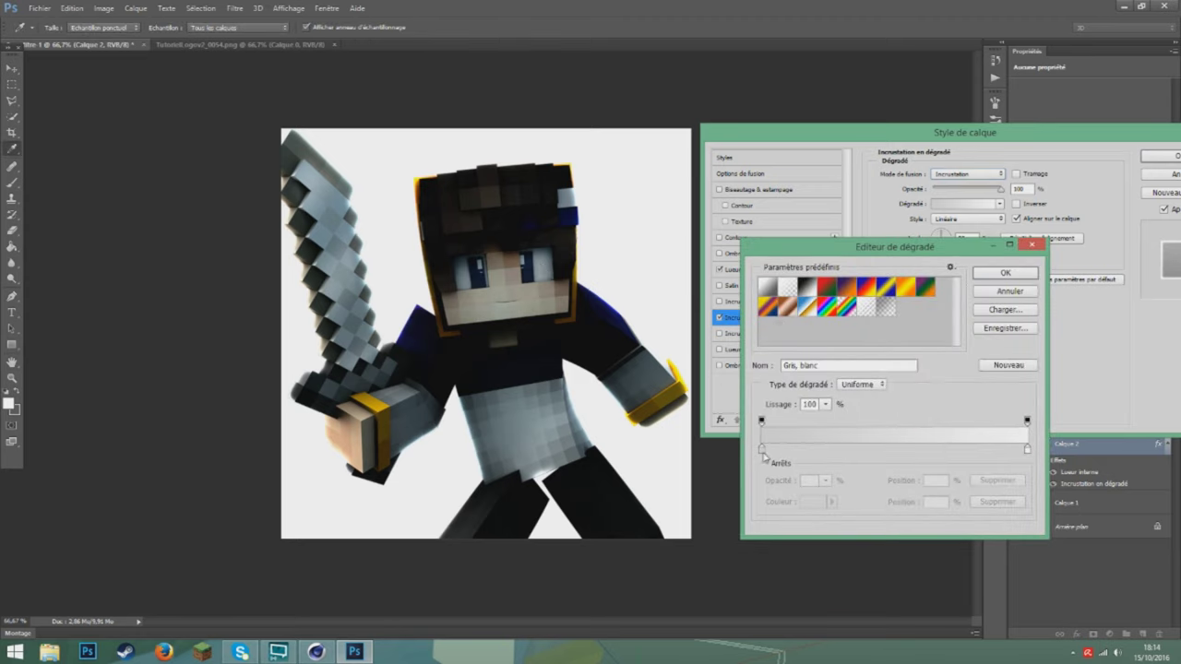
pyautogui.doubleClick(762, 451)
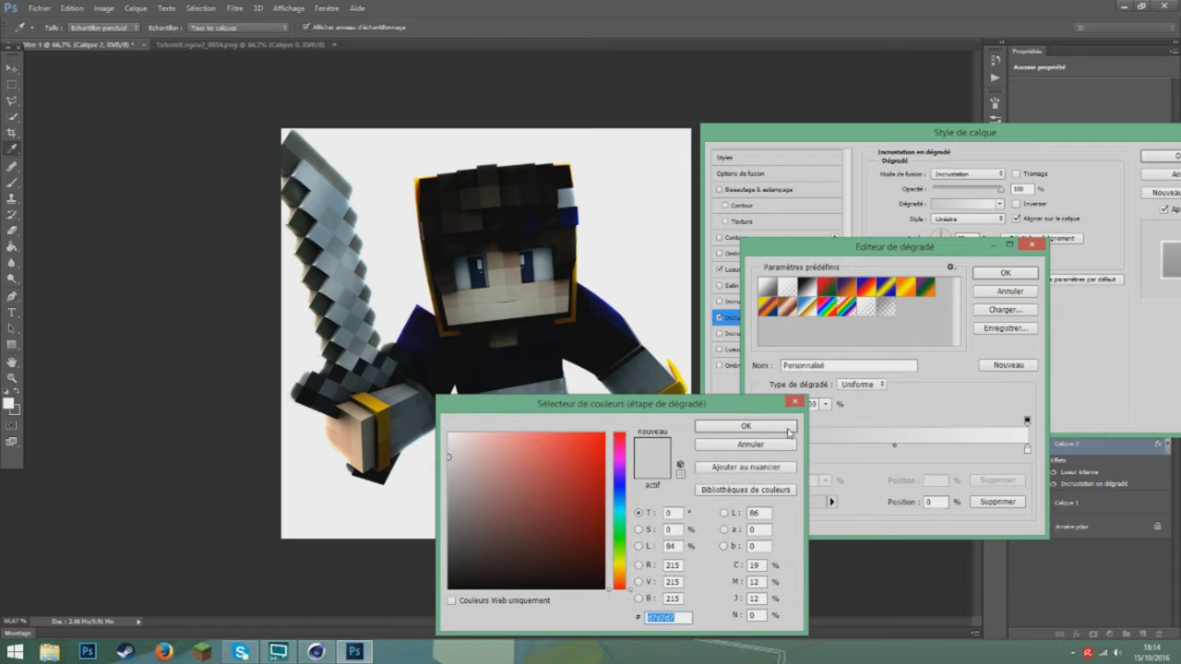
pyautogui.click(779, 431)
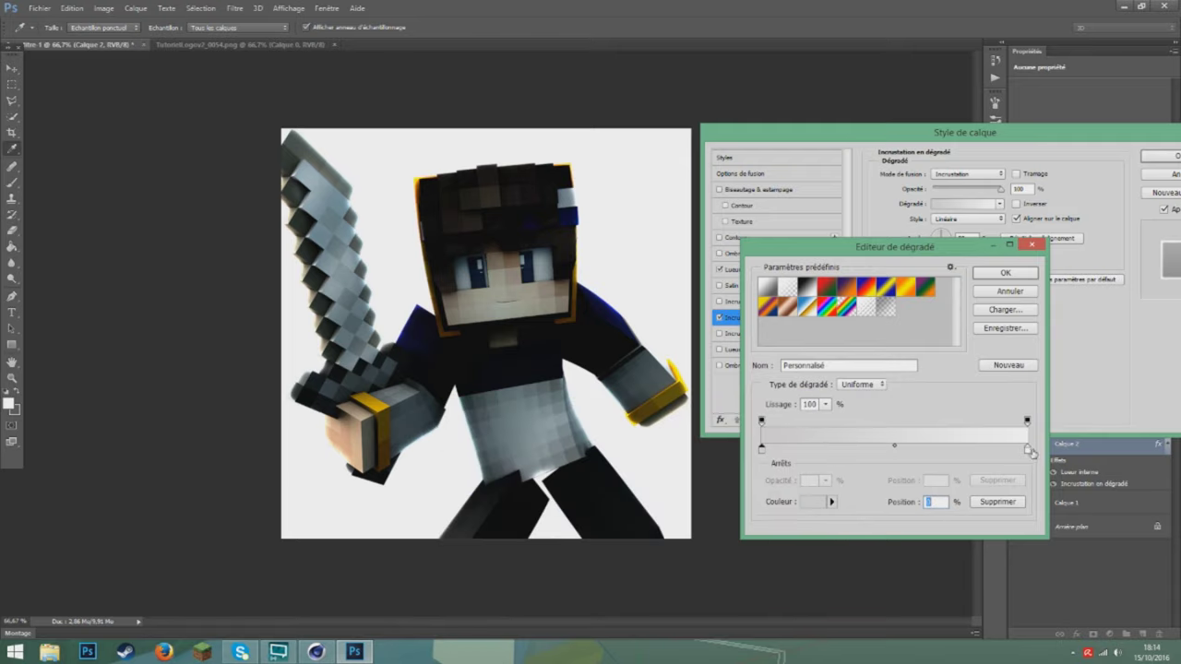
pyautogui.click(1004, 273)
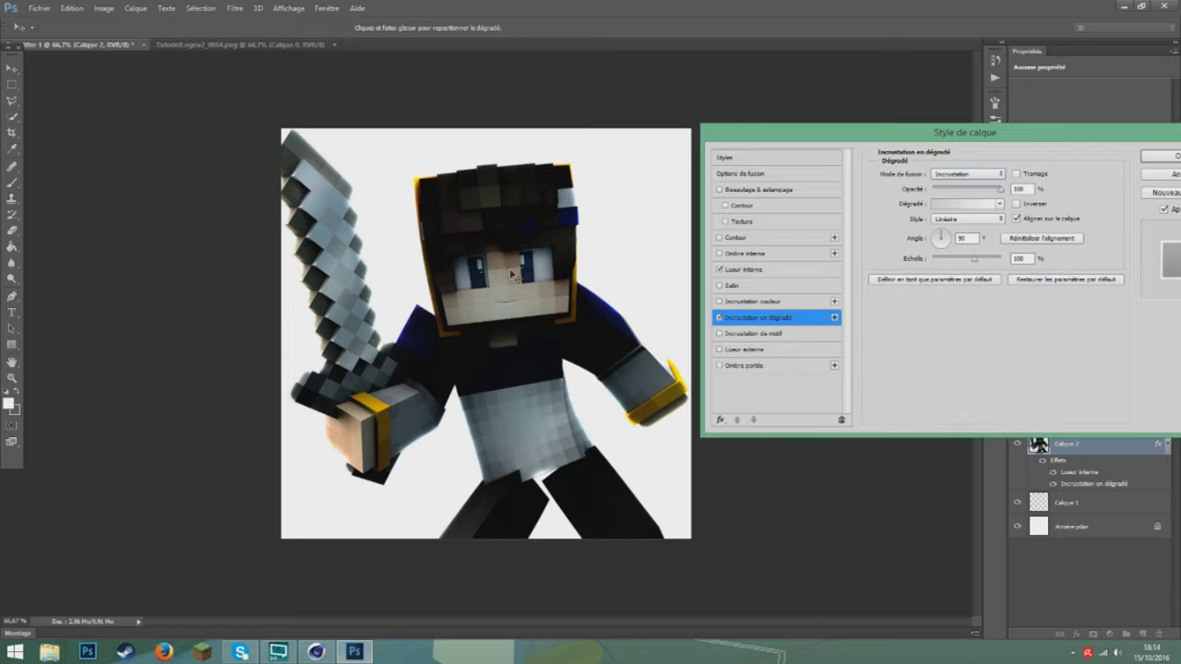
pyautogui.click(1161, 156)
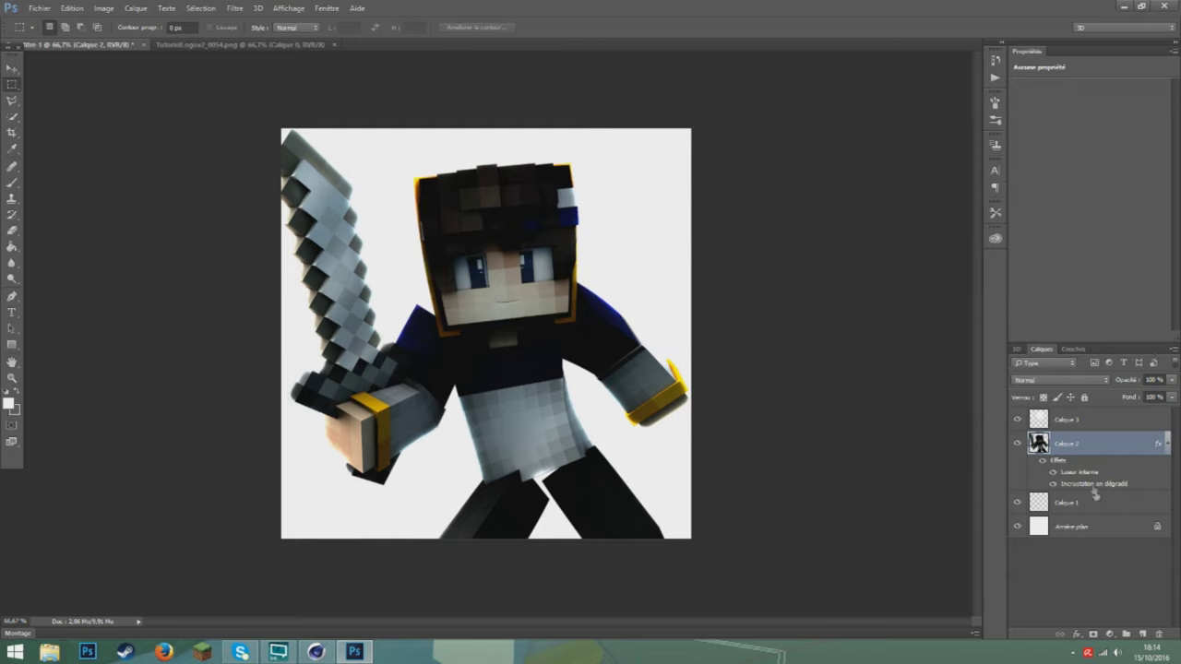
# - Browse for a file to open in the Screenshot Pack by Dragi folder, inside PHOTOSHOP's Screenshots folder
pyautogui.click(39, 8)
pyautogui.click(46, 32)
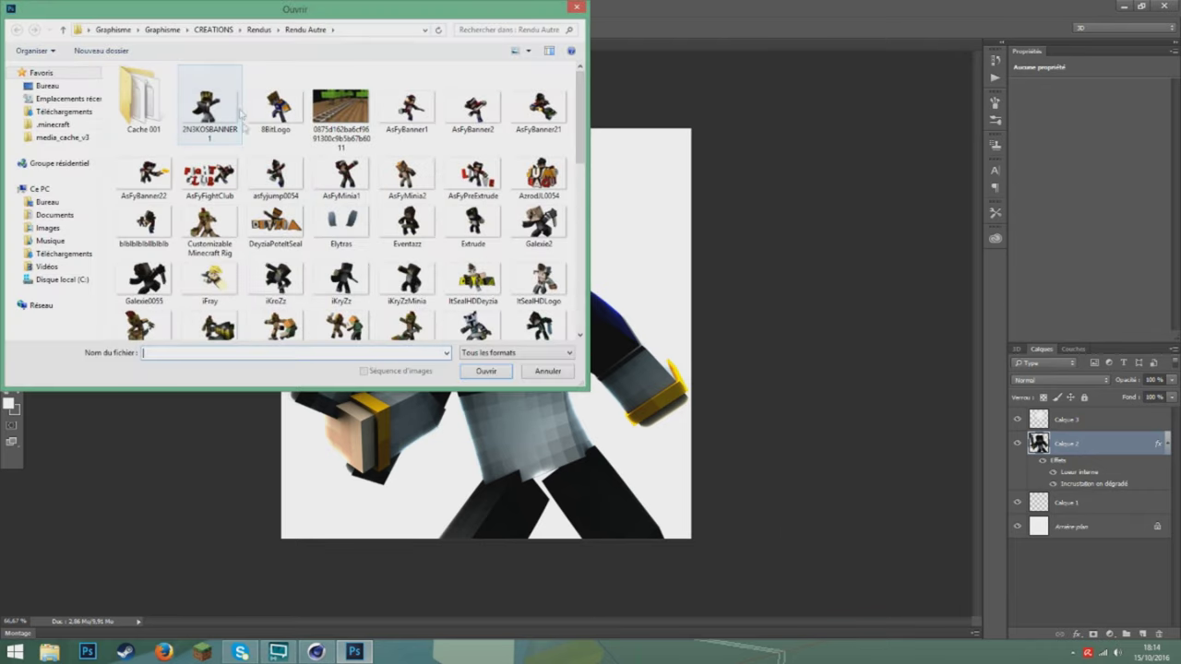
pyautogui.click(210, 30)
pyautogui.click(162, 29)
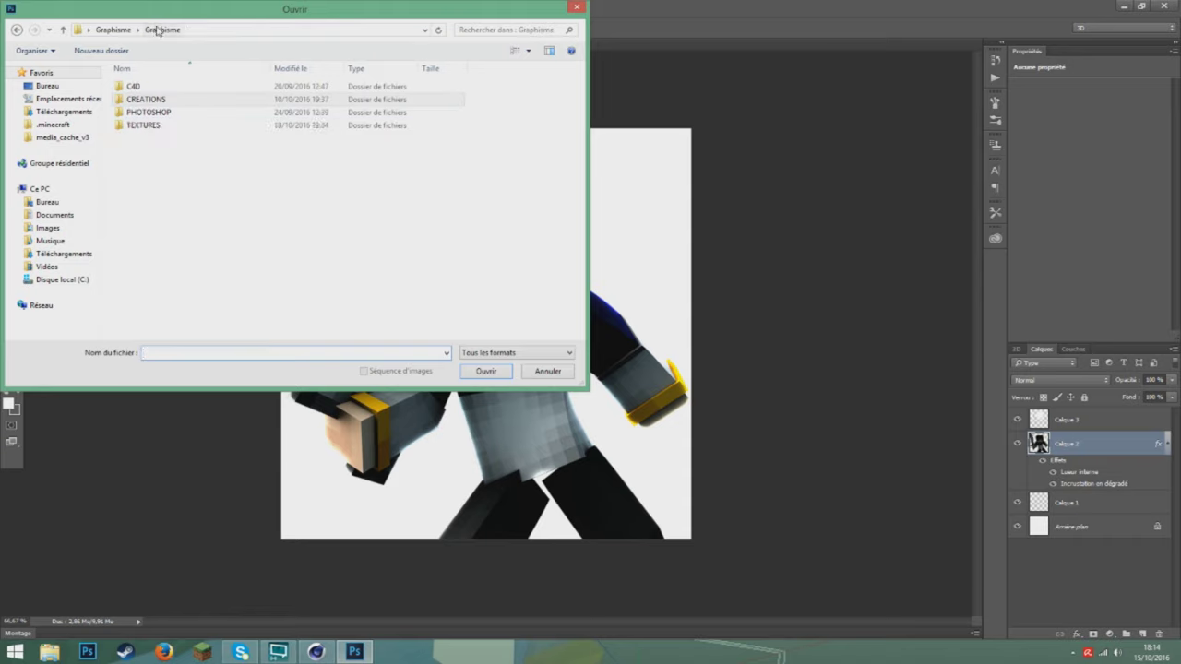
pyautogui.moveTo(258, 129); pyautogui.dragTo(182, 120)
pyautogui.doubleClick(182, 112)
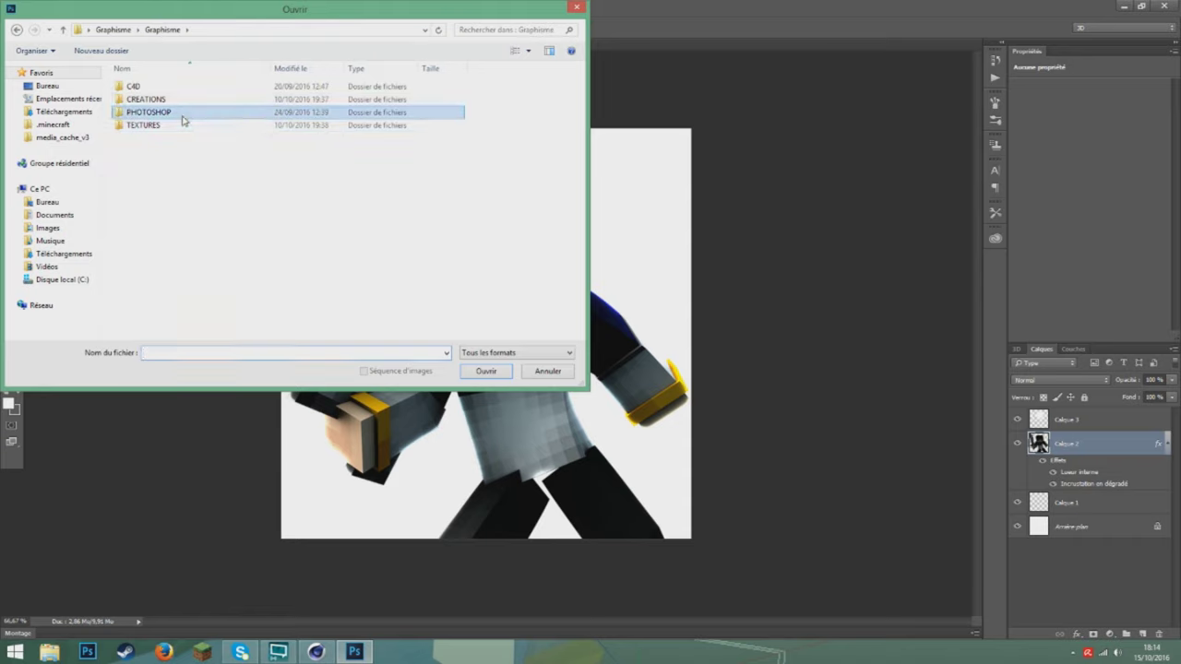
pyautogui.doubleClick(194, 99)
pyautogui.doubleClick(200, 125)
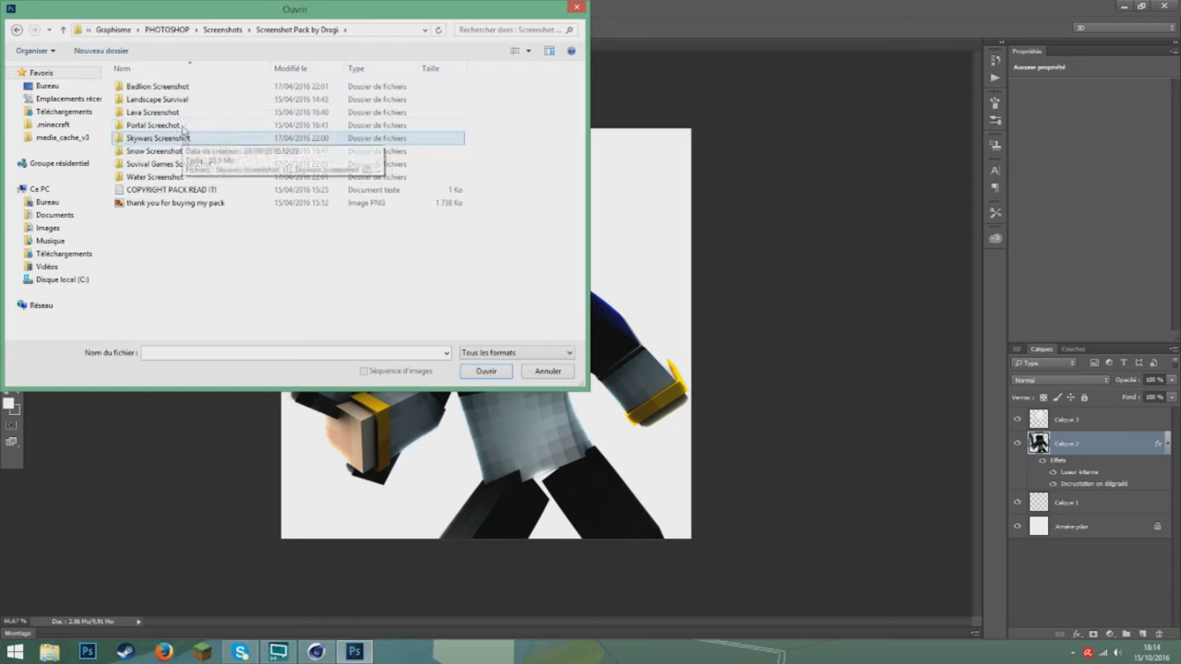
# - Look through the Landscape Survival and Badlion Screenshot folders for a suitable background image
pyautogui.doubleClick(166, 100)
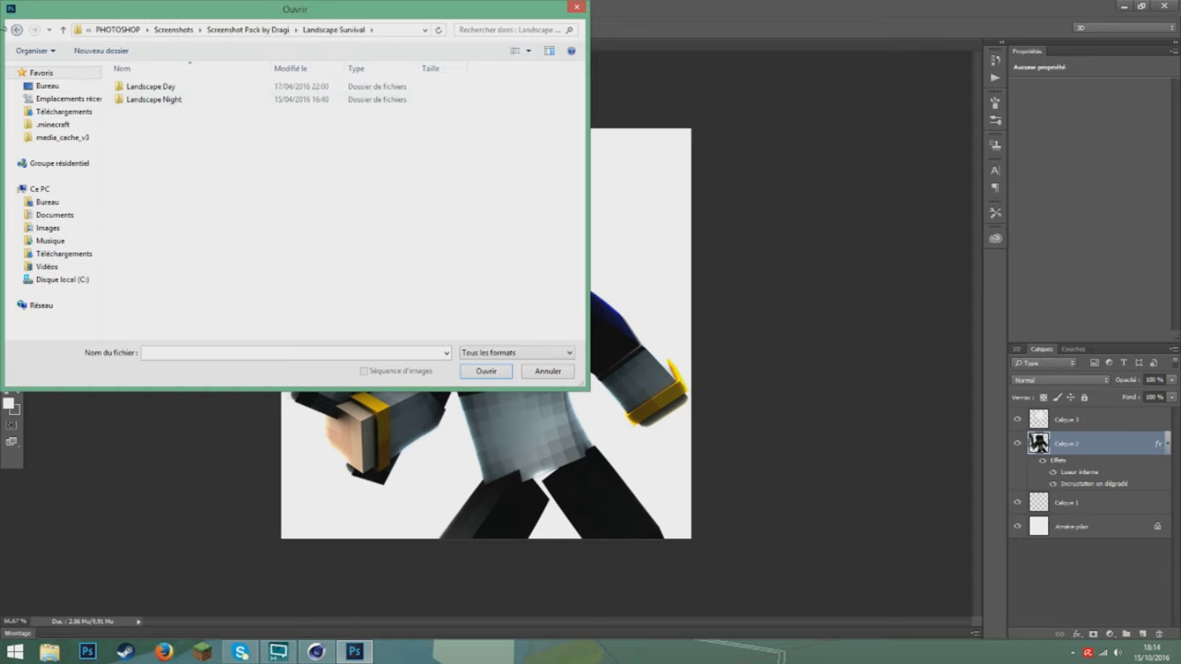
pyautogui.click(16, 29)
pyautogui.doubleClick(151, 86)
pyautogui.click(278, 115)
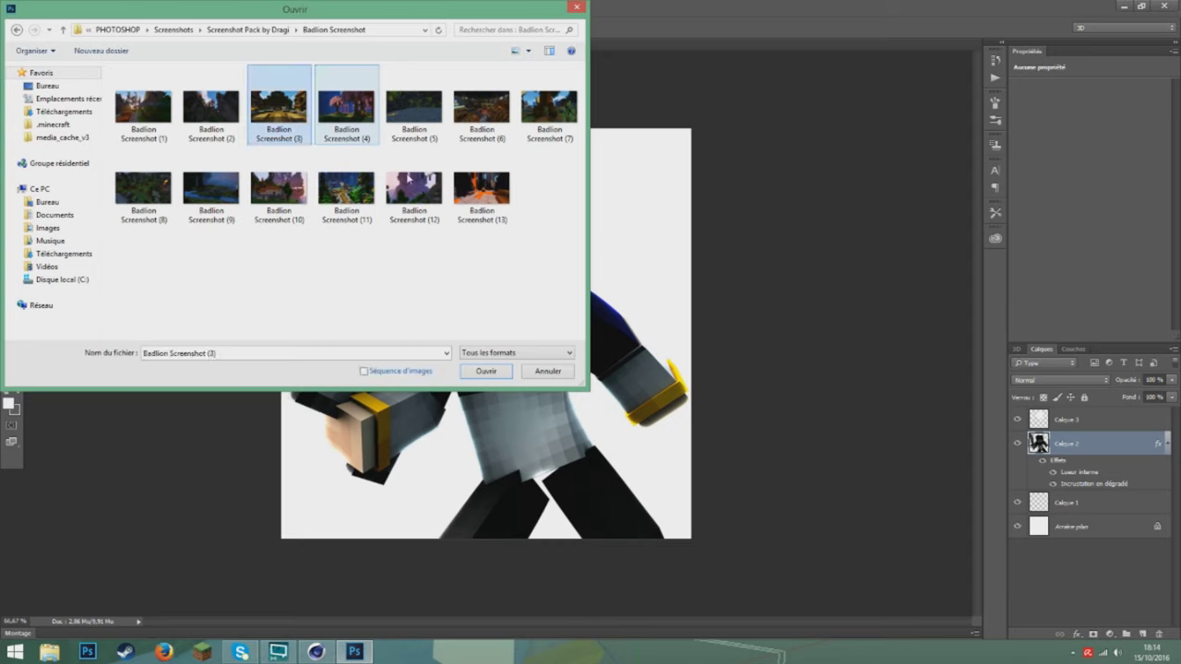
# - Check the portal screenshots and open Skywars Screenshot (2) from the Skywars Screenshot folder
pyautogui.click(16, 30)
pyautogui.doubleClick(152, 125)
pyautogui.click(17, 30)
pyautogui.doubleClick(175, 138)
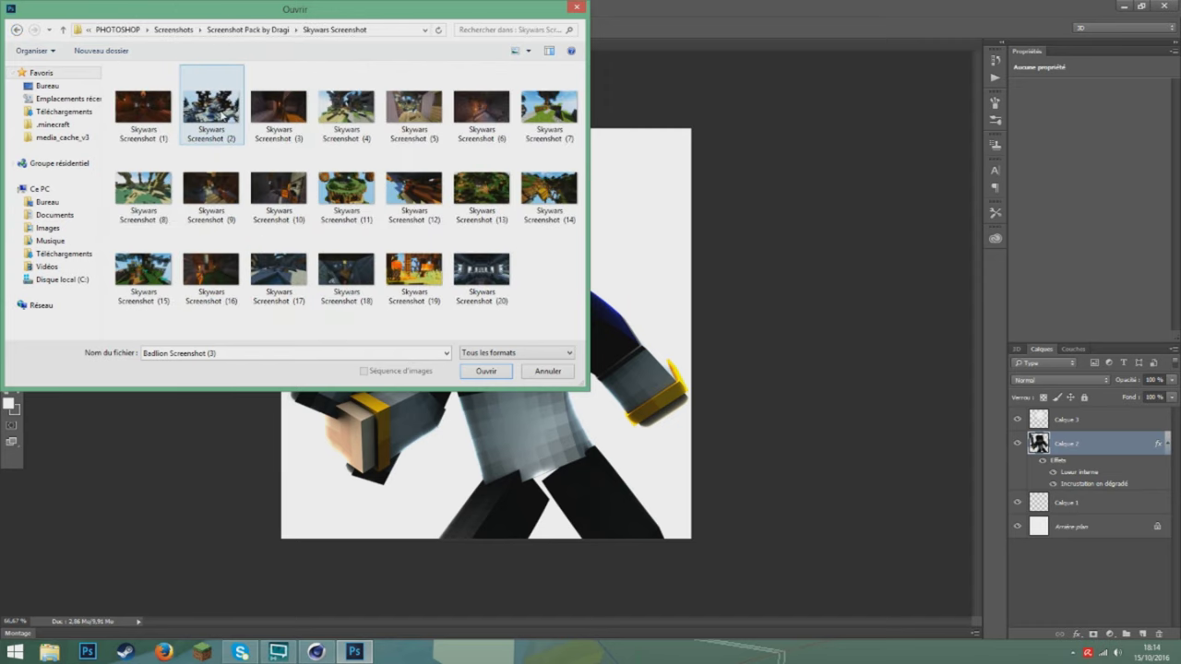
pyautogui.doubleClick(212, 106)
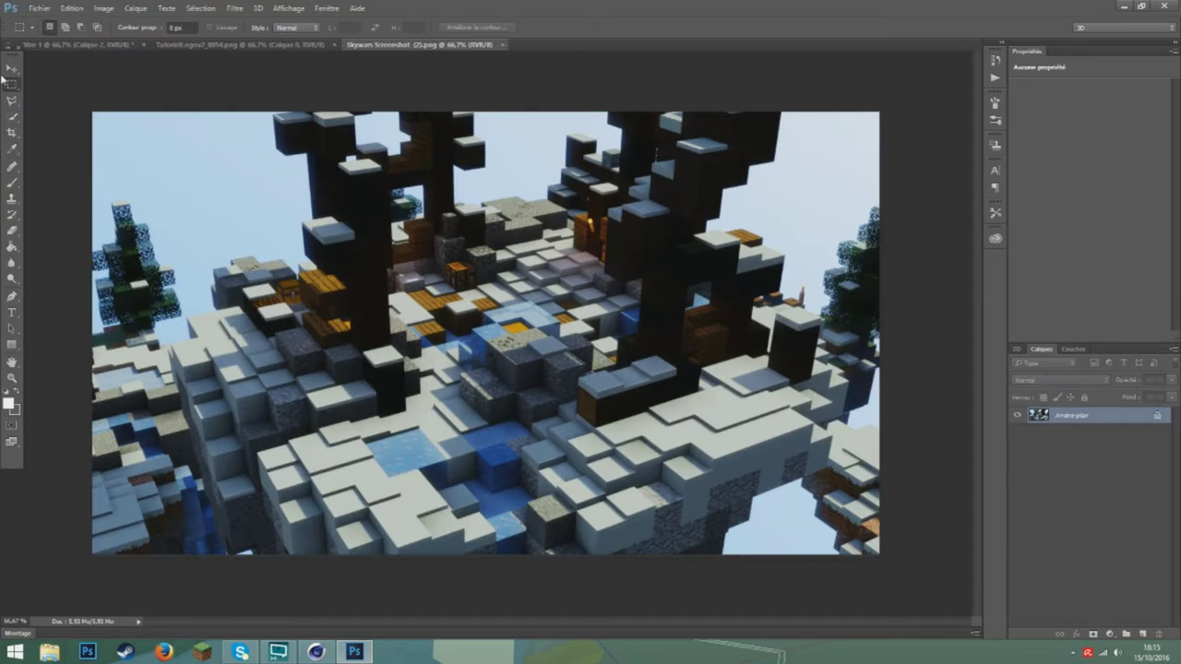
# - Convert the screenshot's locked background into layer Calque 0 and move the image into the character logo document
pyautogui.click(11, 69)
pyautogui.doubleClick(1134, 424)
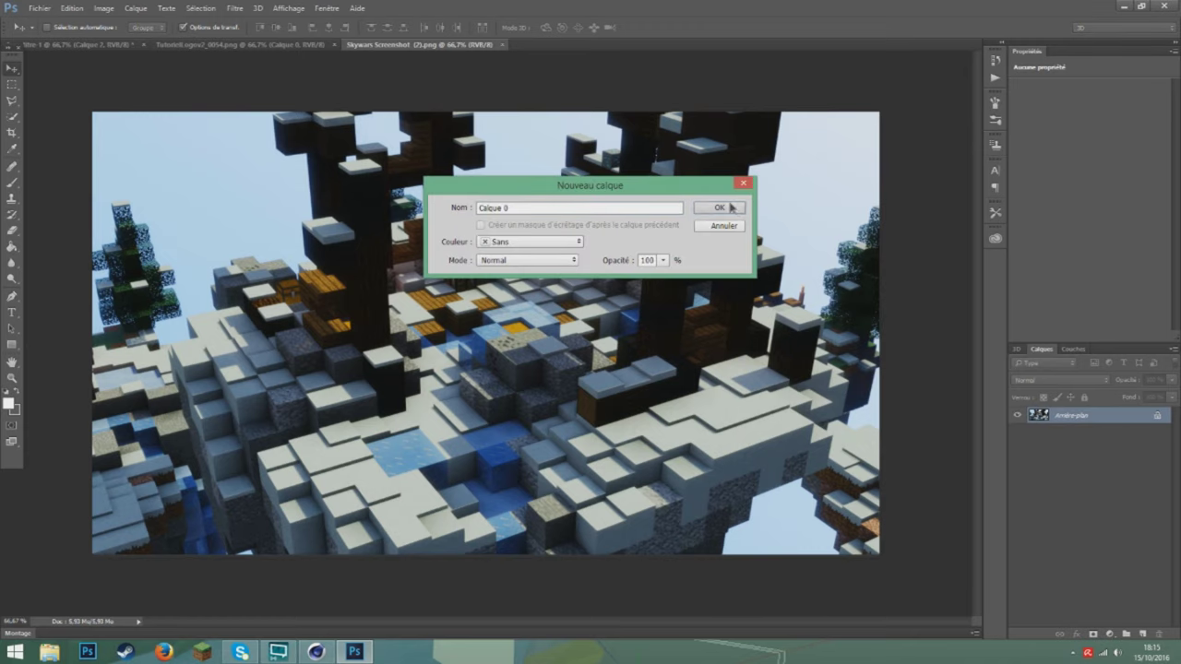
pyautogui.click(719, 208)
pyautogui.moveTo(485, 158); pyautogui.dragTo(565, 203)
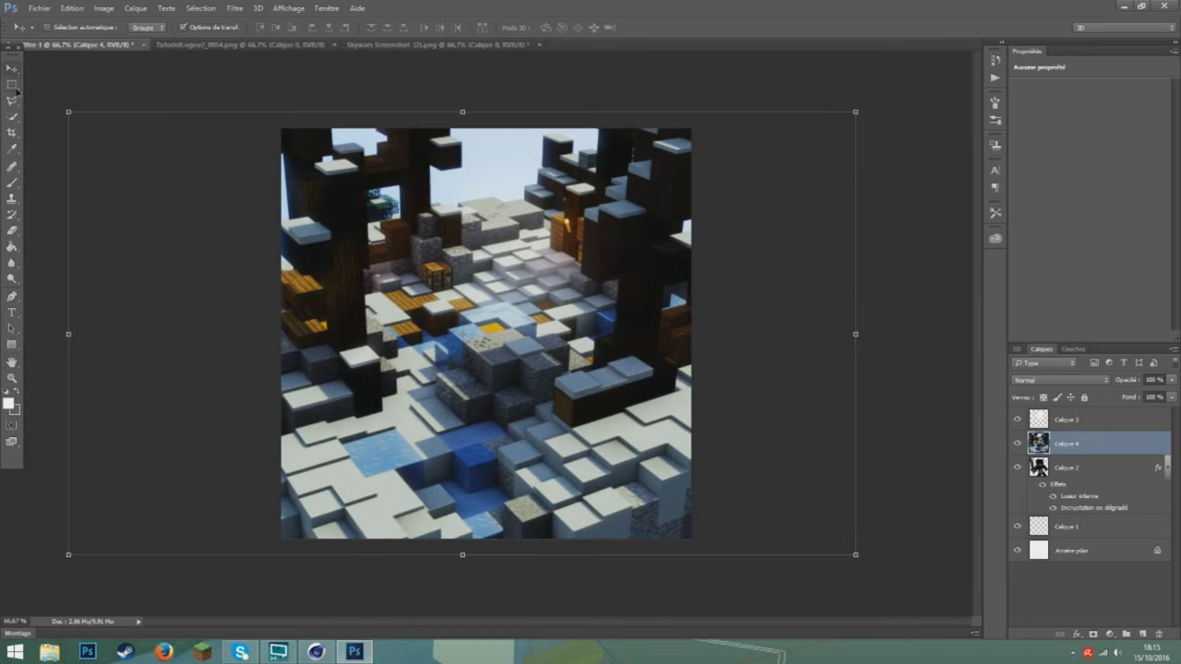
# - Place the screenshot layer beneath the character layers and delete the white Arrière-plan layer
pyautogui.click(12, 84)
pyautogui.moveTo(1074, 446); pyautogui.dragTo(1081, 539)
pyautogui.click(1085, 553)
pyautogui.press('Delete')
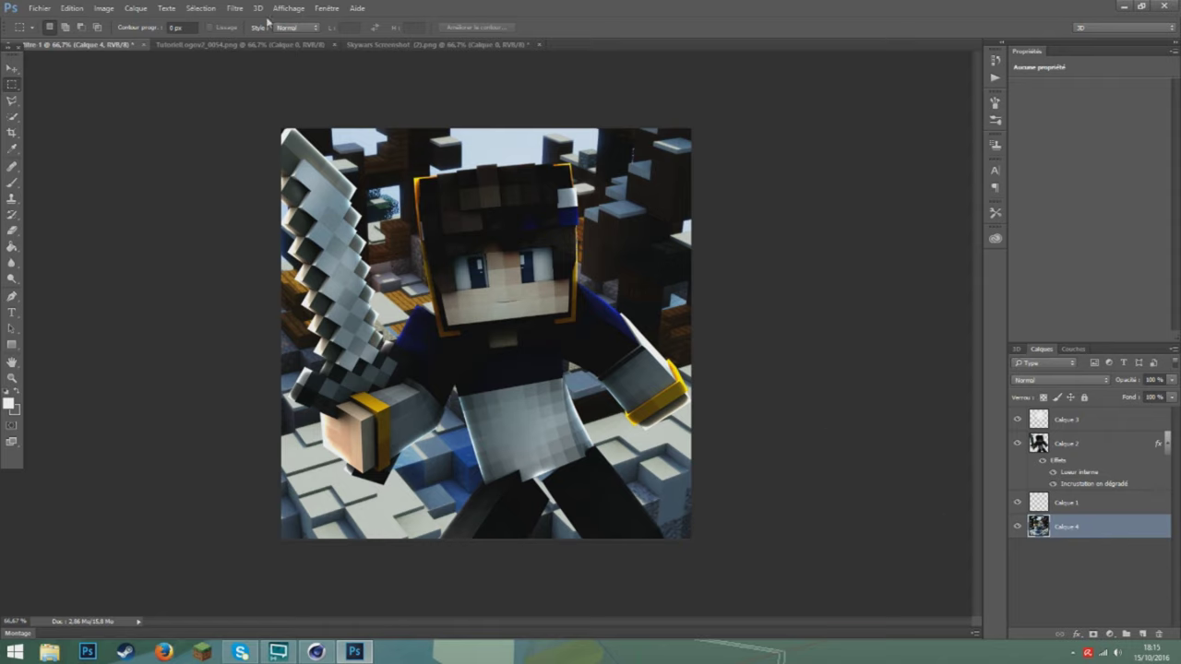
# - Apply a Flou directionnel to the screenshot layer with a 56° angle and a 20-pixel distance
pyautogui.click(235, 8)
pyautogui.moveTo(279, 179)
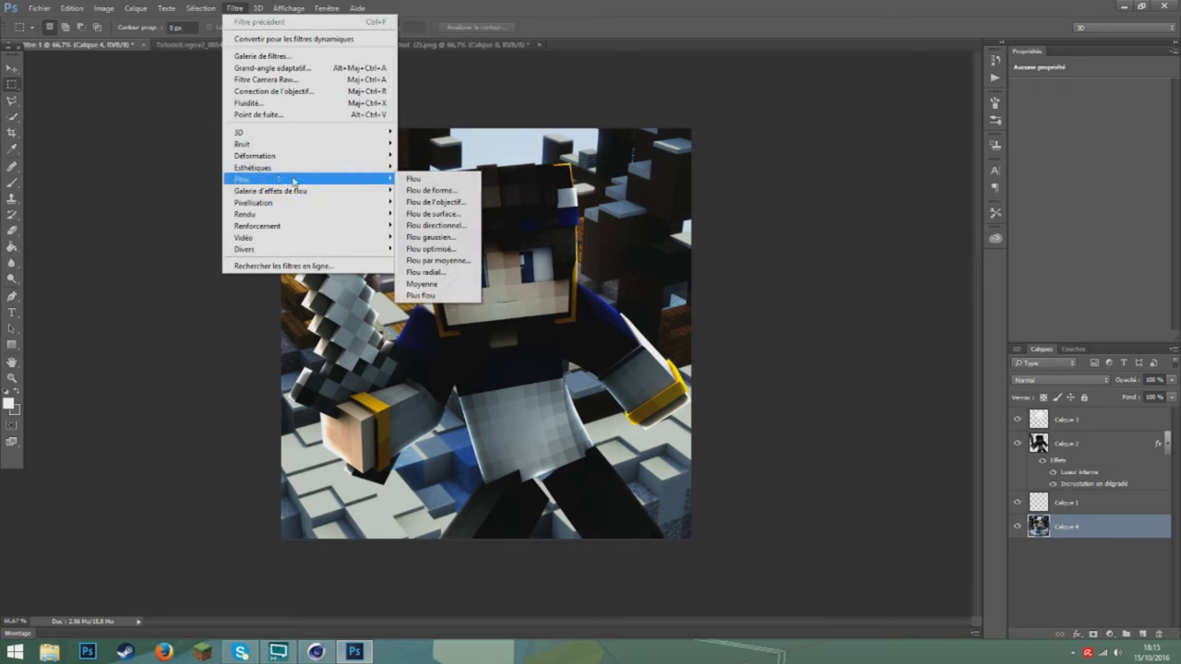
pyautogui.click(434, 225)
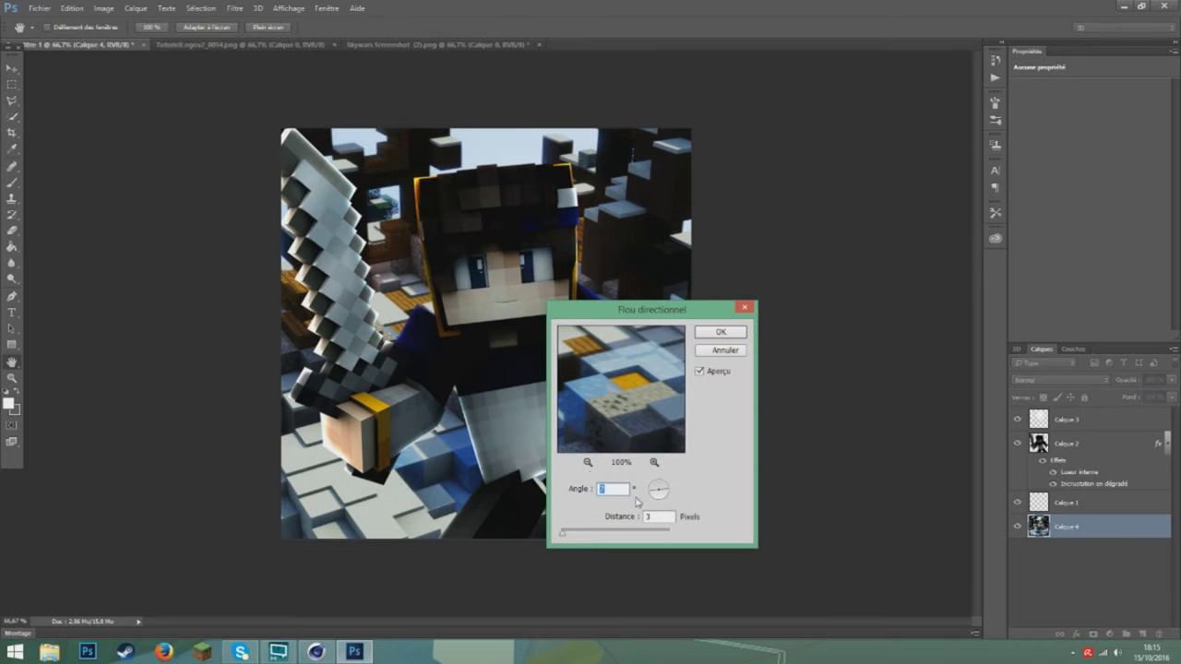
pyautogui.click(660, 491)
pyautogui.moveTo(574, 535); pyautogui.dragTo(572, 538)
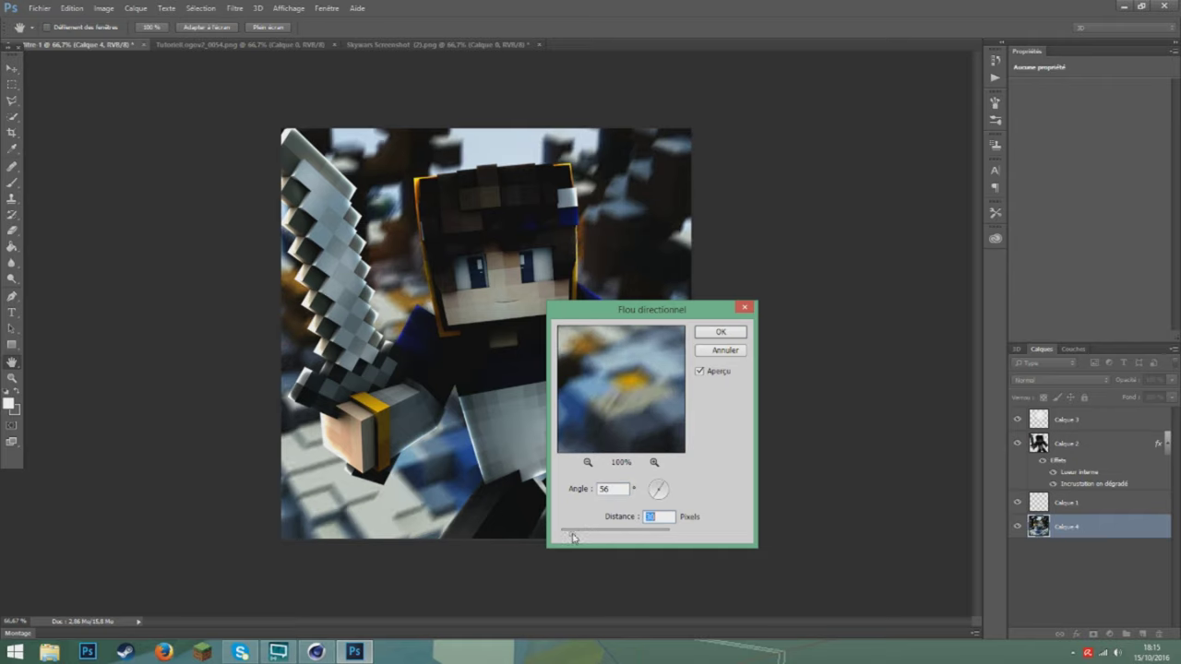
pyautogui.click(721, 333)
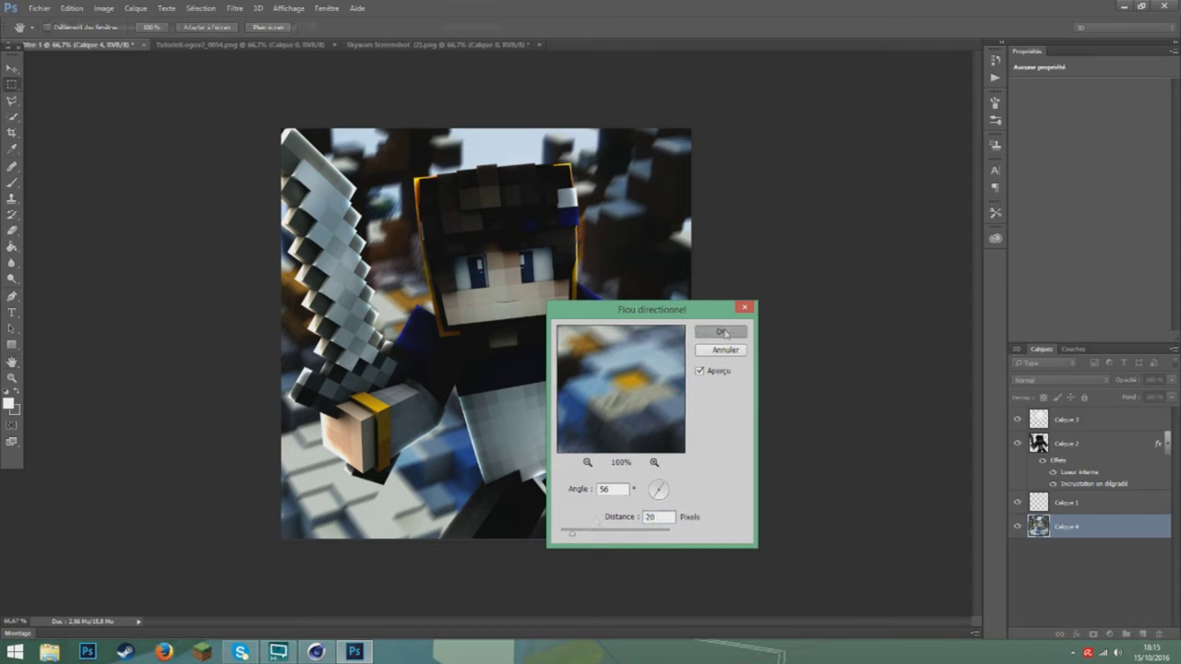
# - Apply a Flou gaussien with a 1.4-pixel radius to the screenshot layer
pyautogui.click(234, 8)
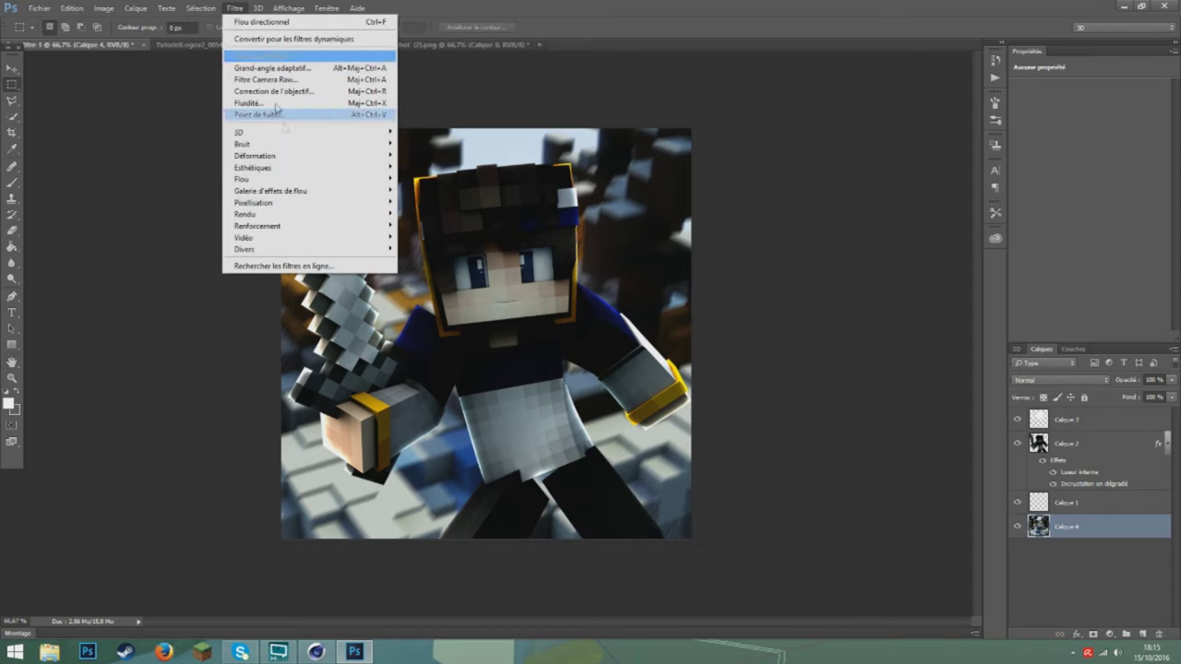
pyautogui.moveTo(313, 178)
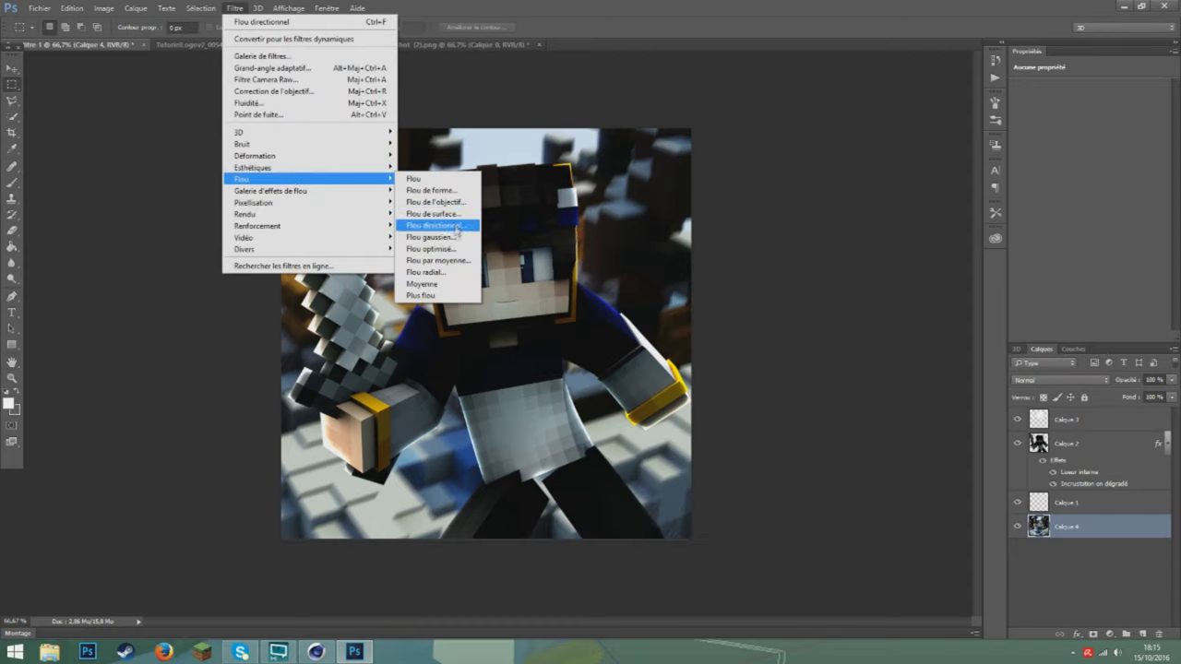
pyautogui.click(458, 237)
pyautogui.moveTo(718, 560); pyautogui.dragTo(705, 558)
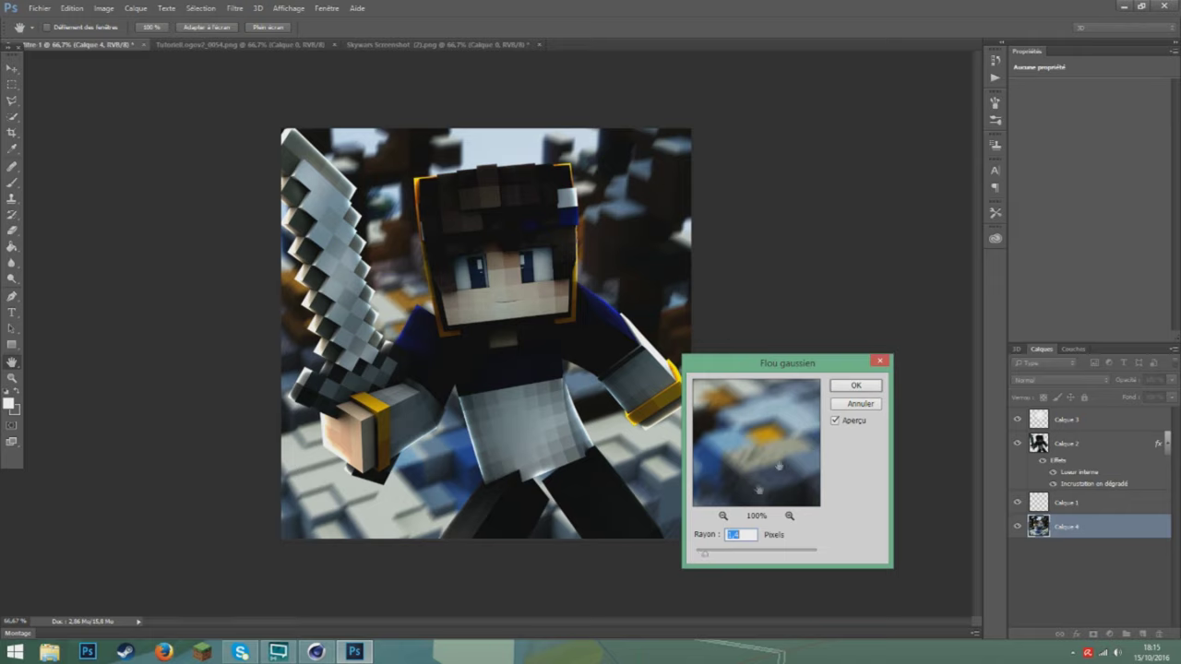
pyautogui.click(855, 386)
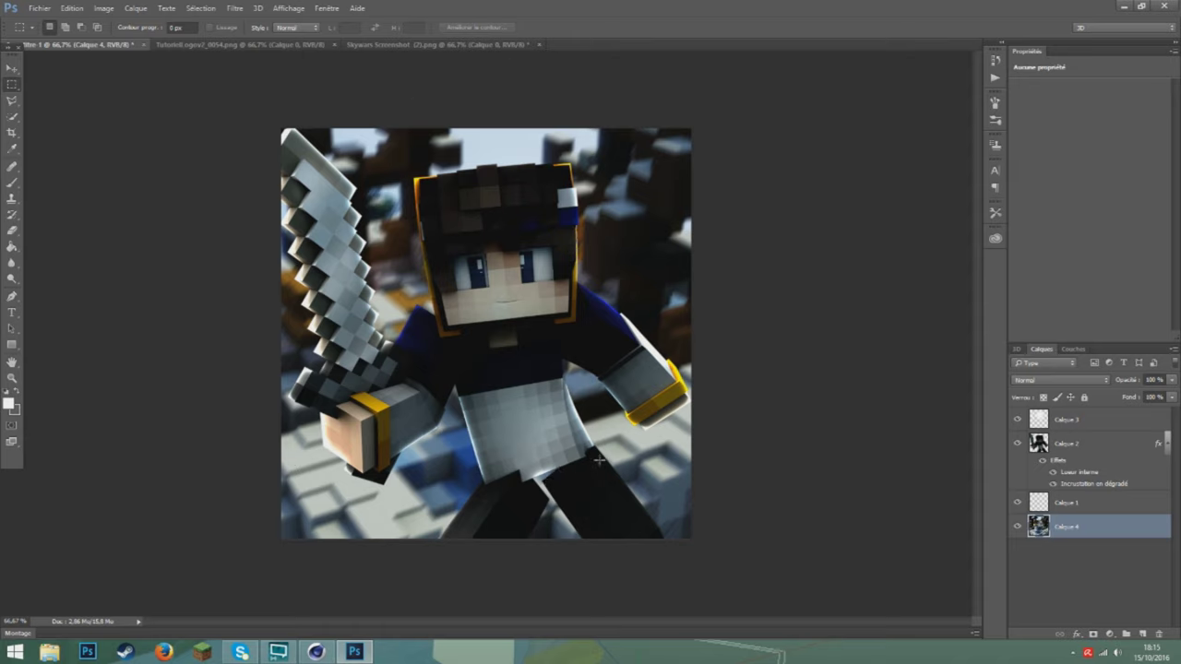
# - Add a new layer above Calque 3 and set the foreground colour to golden yellow dab400
pyautogui.click(1078, 445)
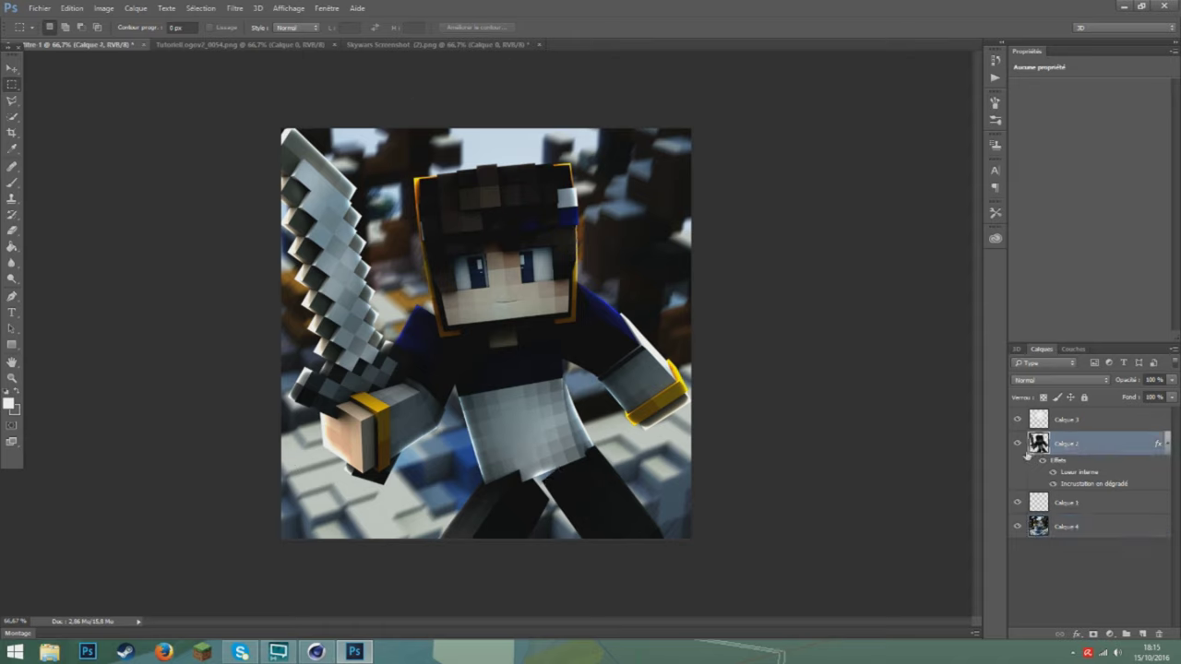
pyautogui.click(1086, 420)
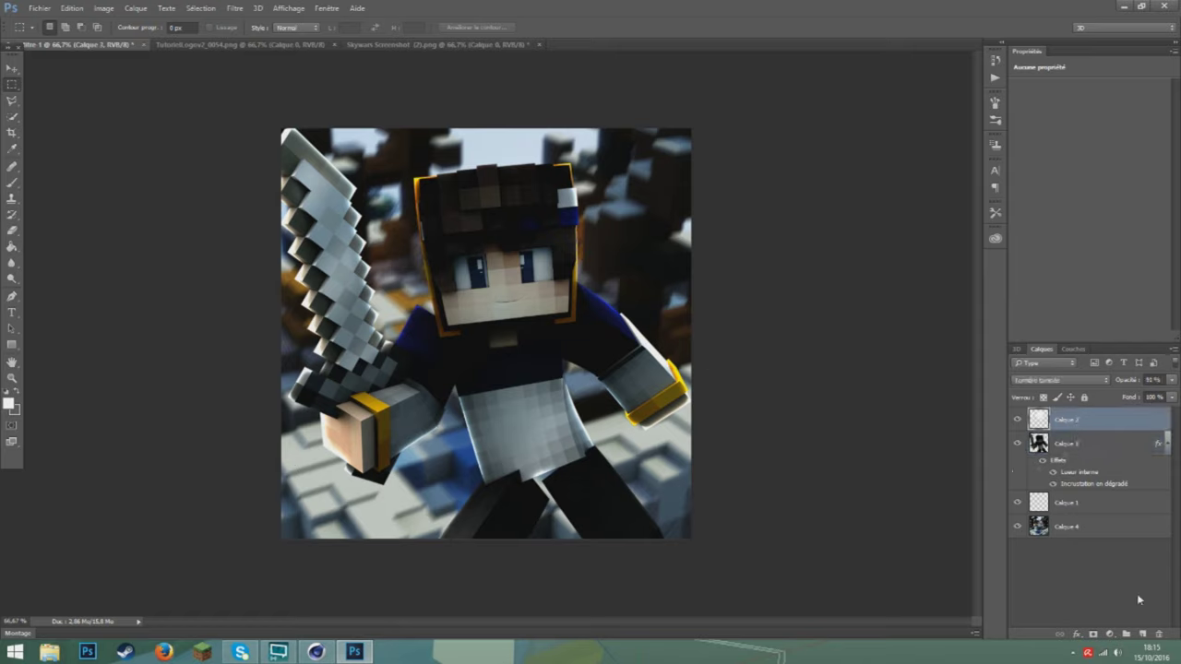
pyautogui.click(1141, 633)
pyautogui.click(11, 404)
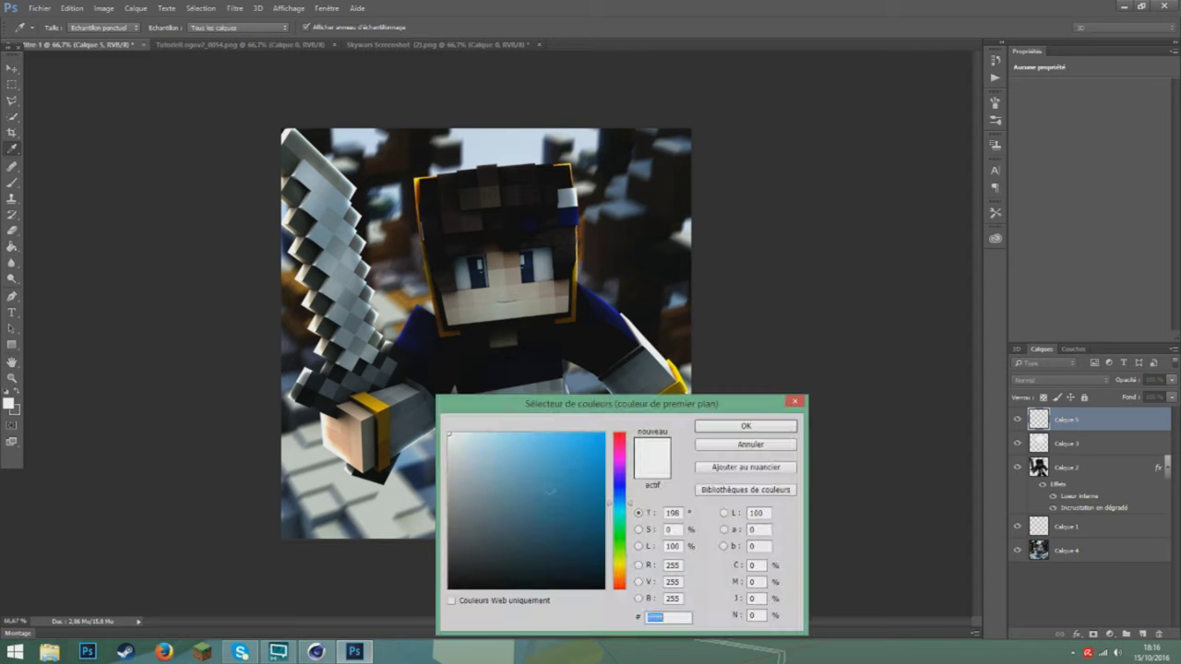
pyautogui.click(620, 567)
pyautogui.write('da9000')
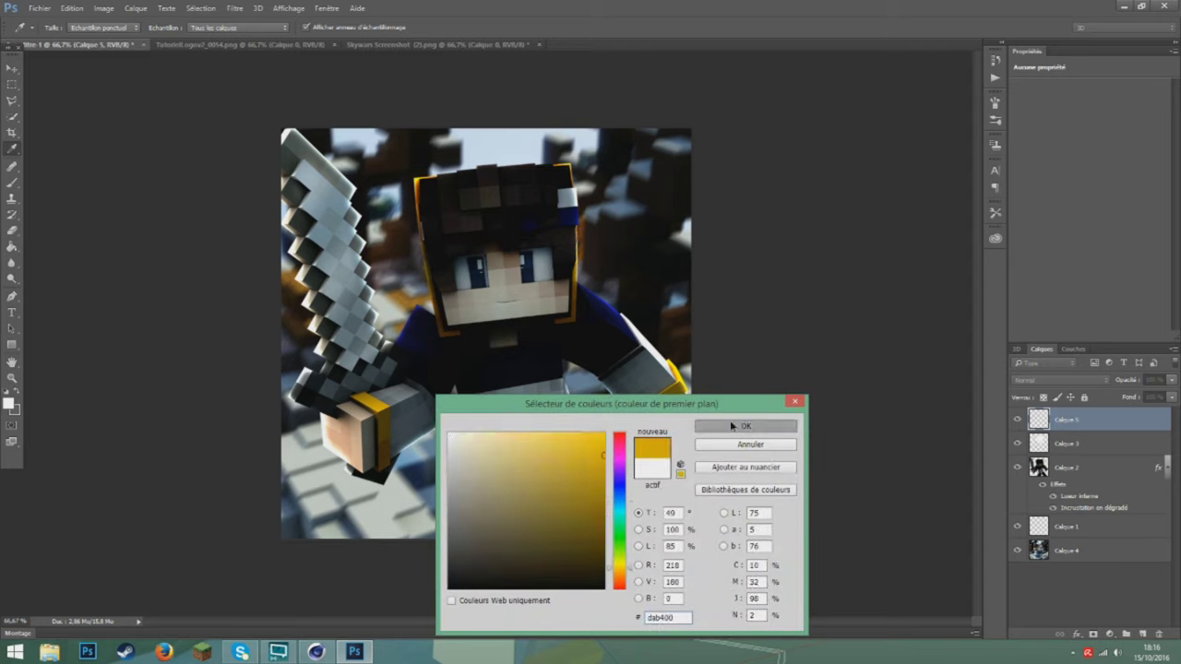
pyautogui.click(746, 425)
# - Paint yellow brush strokes over both wristbands and along the gold edges on both sides of the head
pyautogui.click(15, 181)
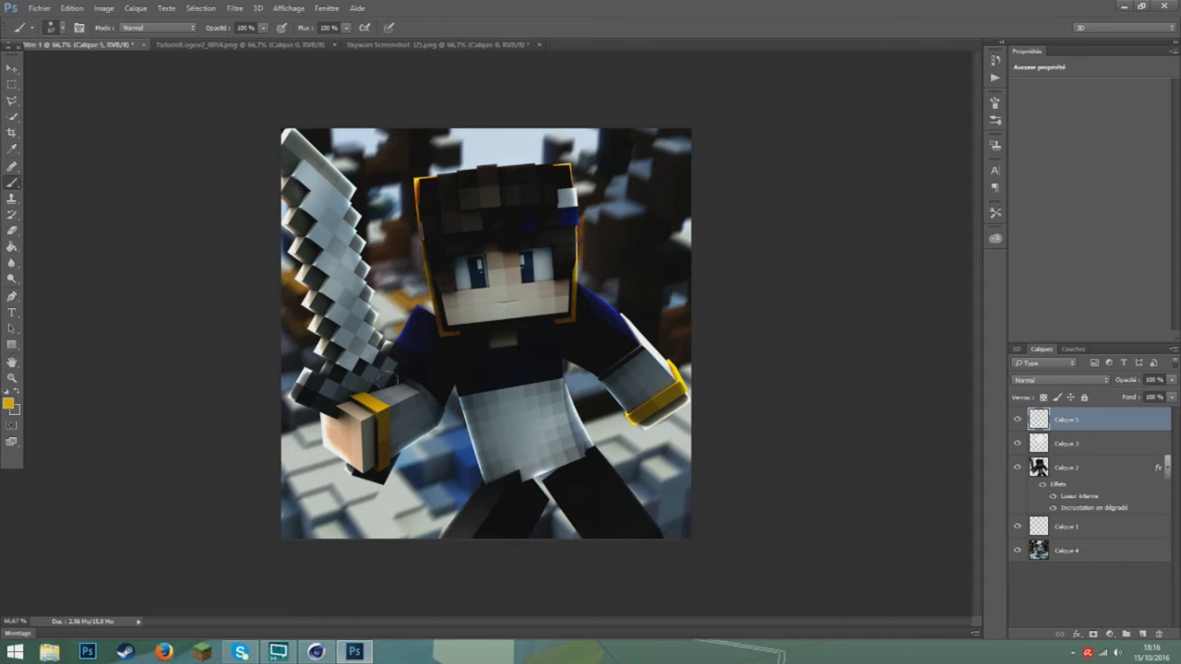
pyautogui.moveTo(354, 391)
pyautogui.mouseDown()
pyautogui.moveTo(369, 395)
pyautogui.moveTo(380, 429)
pyautogui.moveTo(378, 474)
pyautogui.mouseUp()
pyautogui.moveTo(638, 406)
pyautogui.mouseDown()
pyautogui.moveTo(666, 399)
pyautogui.moveTo(676, 365)
pyautogui.mouseUp()
pyautogui.moveTo(565, 324); pyautogui.dragTo(579, 244)
pyautogui.moveTo(558, 170); pyautogui.dragTo(581, 181)
pyautogui.moveTo(435, 182)
pyautogui.mouseDown()
pyautogui.moveTo(413, 185)
pyautogui.moveTo(410, 221)
pyautogui.moveTo(434, 323)
pyautogui.moveTo(459, 338)
pyautogui.mouseUp()
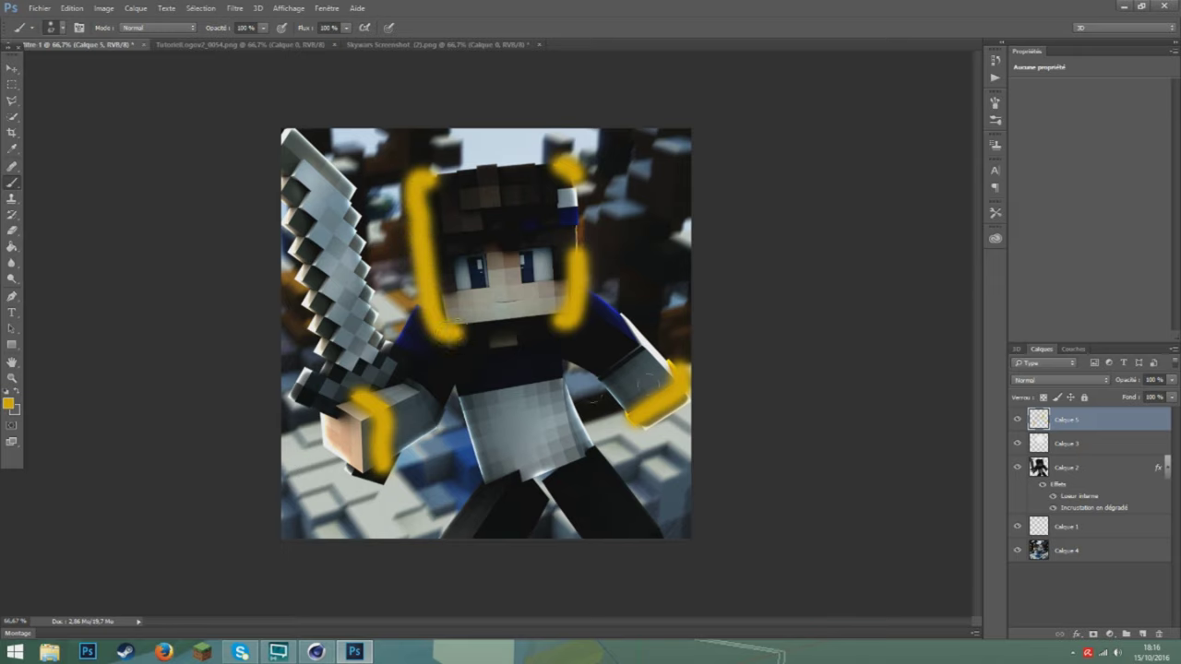
# - Set the yellow paint layer's blend mode to Incrustation and reapply the last Gaussian blur to it
pyautogui.click(1043, 380)
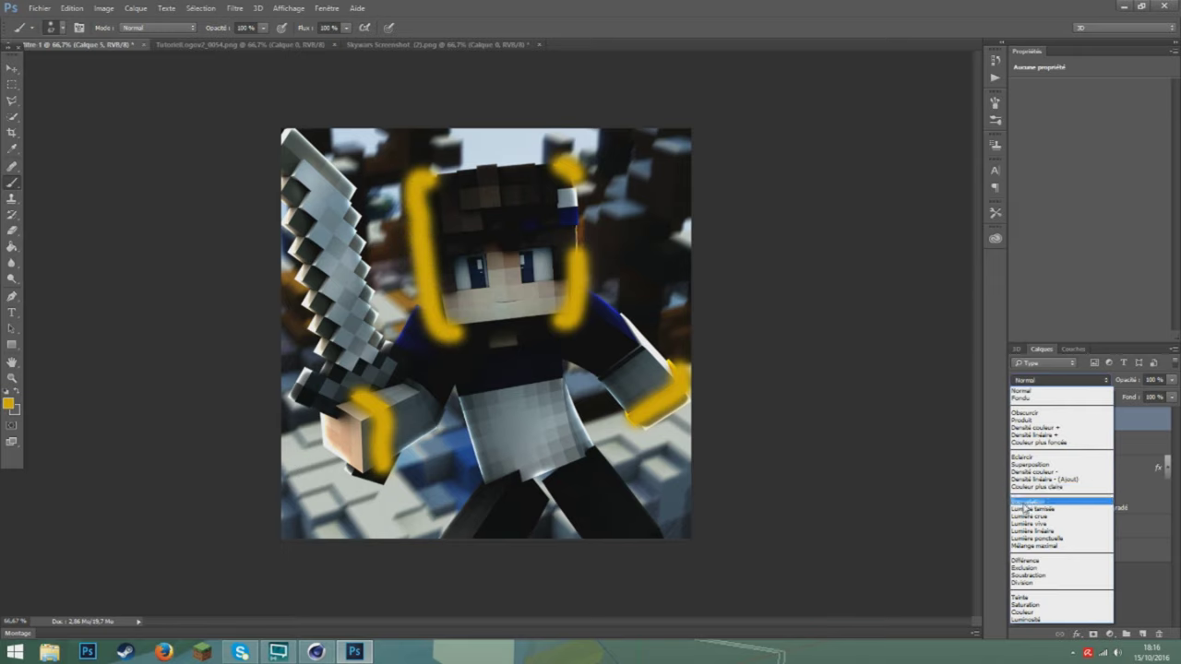
pyautogui.click(1044, 512)
pyautogui.click(234, 7)
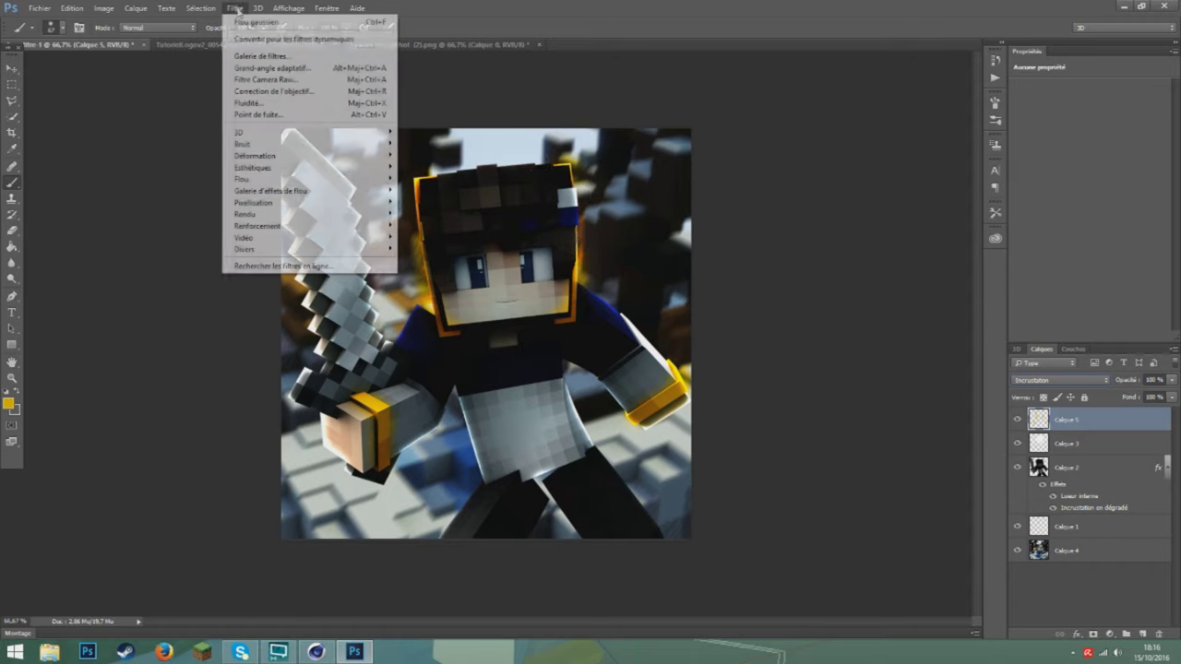
pyautogui.click(276, 24)
# - Blur the yellow paint layer with a Flou gaussien of 4.6 pixels radius
pyautogui.click(234, 8)
pyautogui.moveTo(304, 179)
pyautogui.click(441, 237)
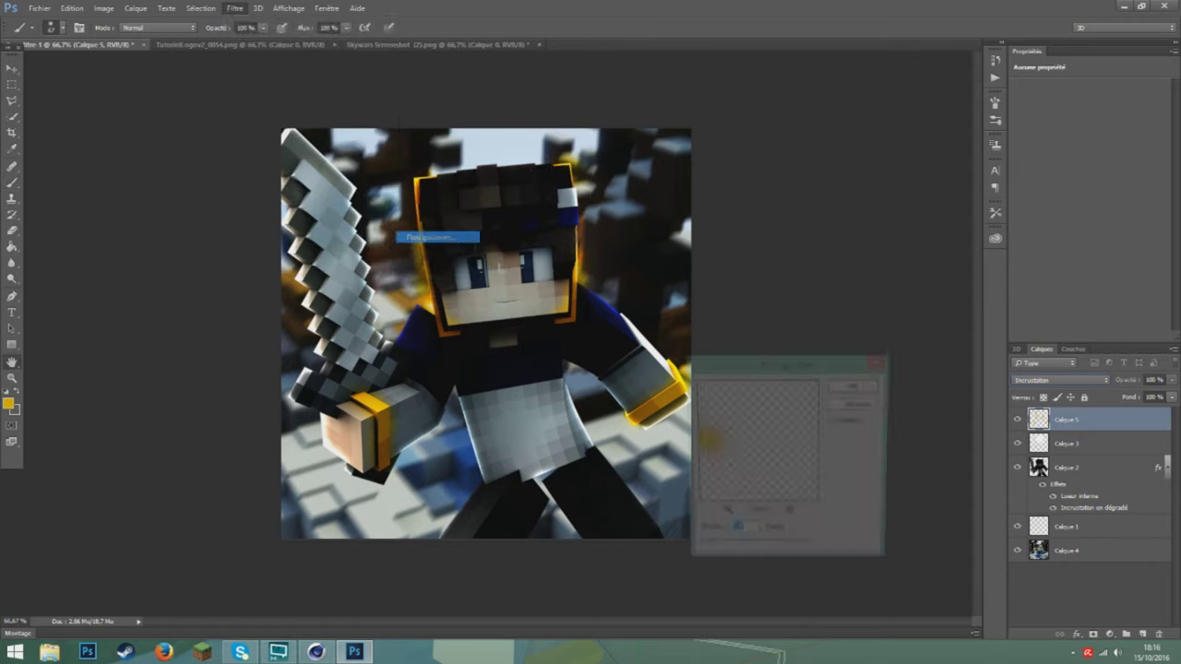
pyautogui.moveTo(738, 554); pyautogui.dragTo(725, 551)
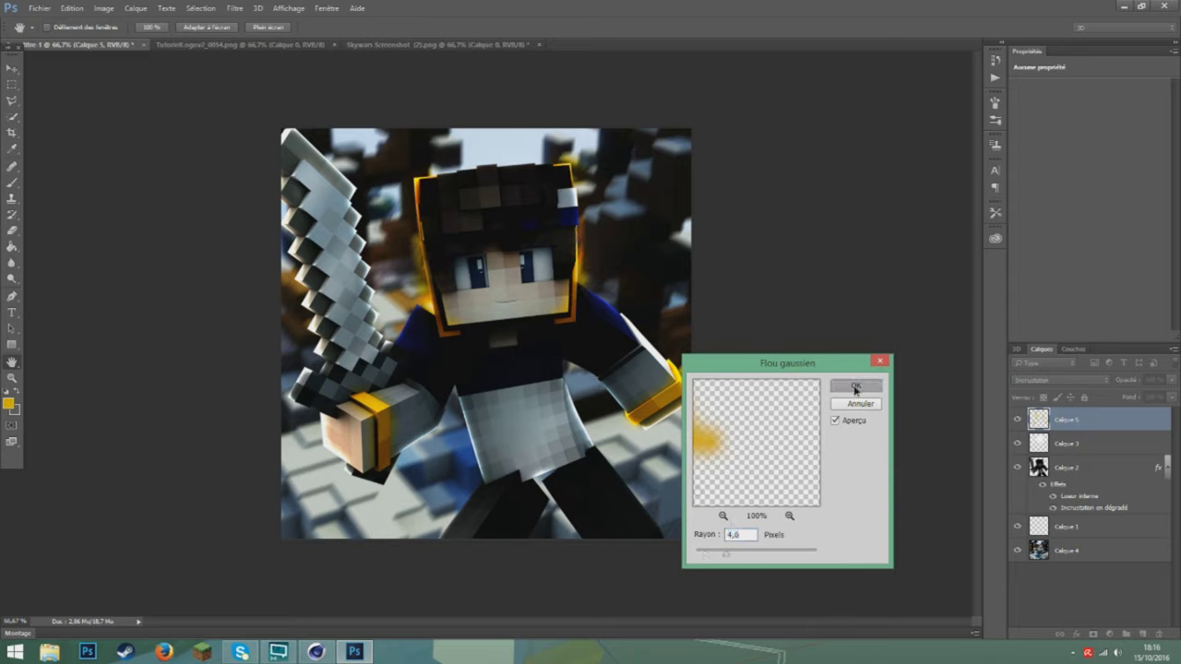
pyautogui.click(856, 384)
pyautogui.press('b')
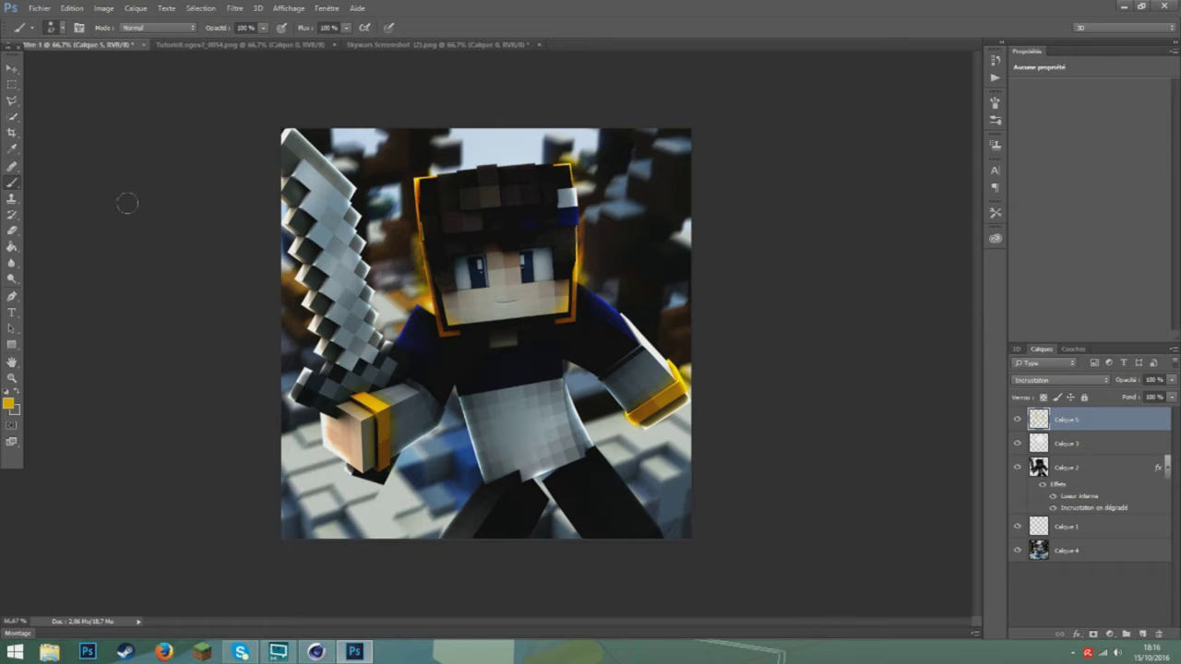
# - Set the Eraser to a 22-pixel brush for cleaning up the yellow glow
pyautogui.click(12, 231)
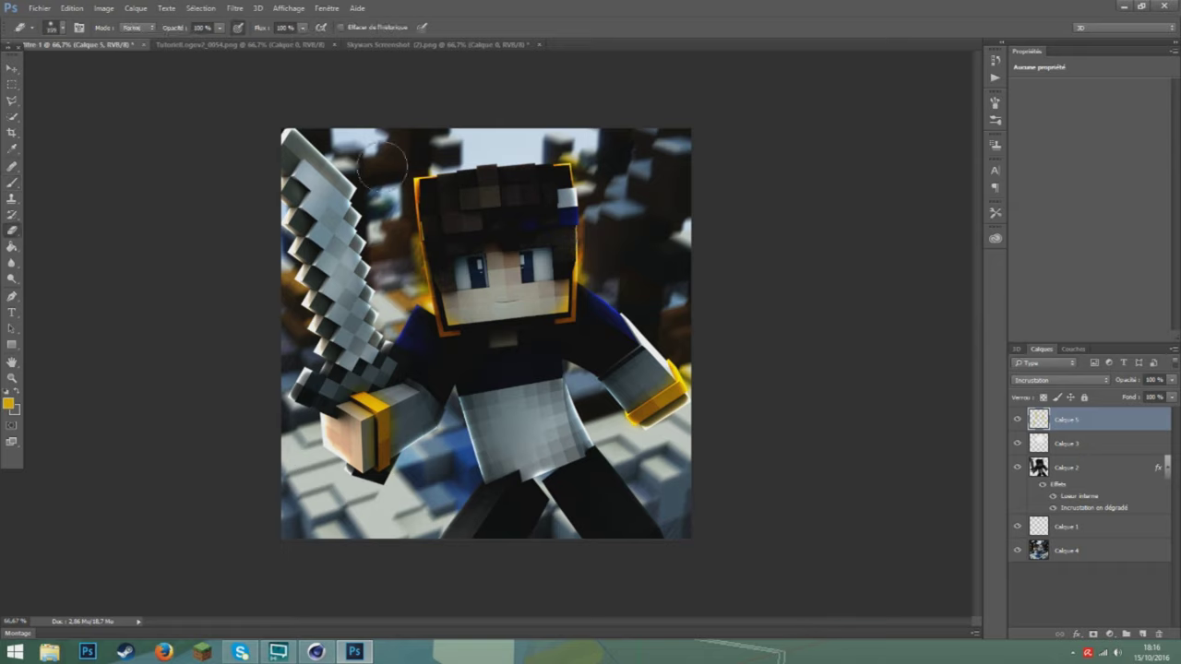
pyautogui.click(59, 28)
pyautogui.moveTo(82, 67); pyautogui.dragTo(76, 66)
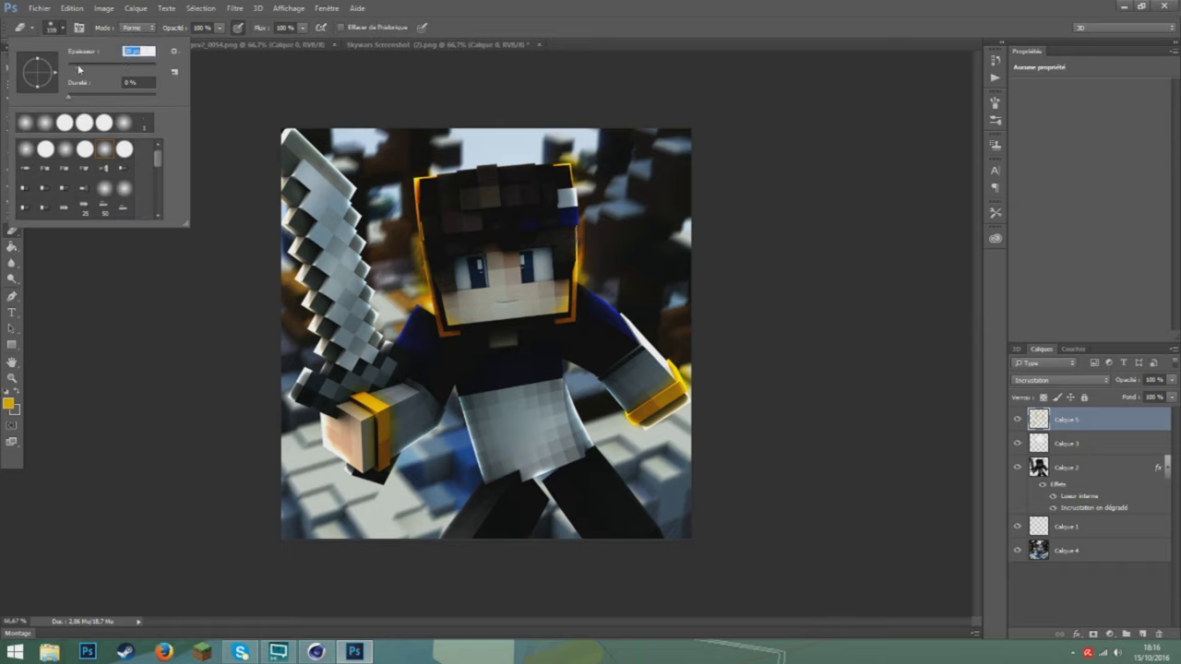
pyautogui.click(64, 28)
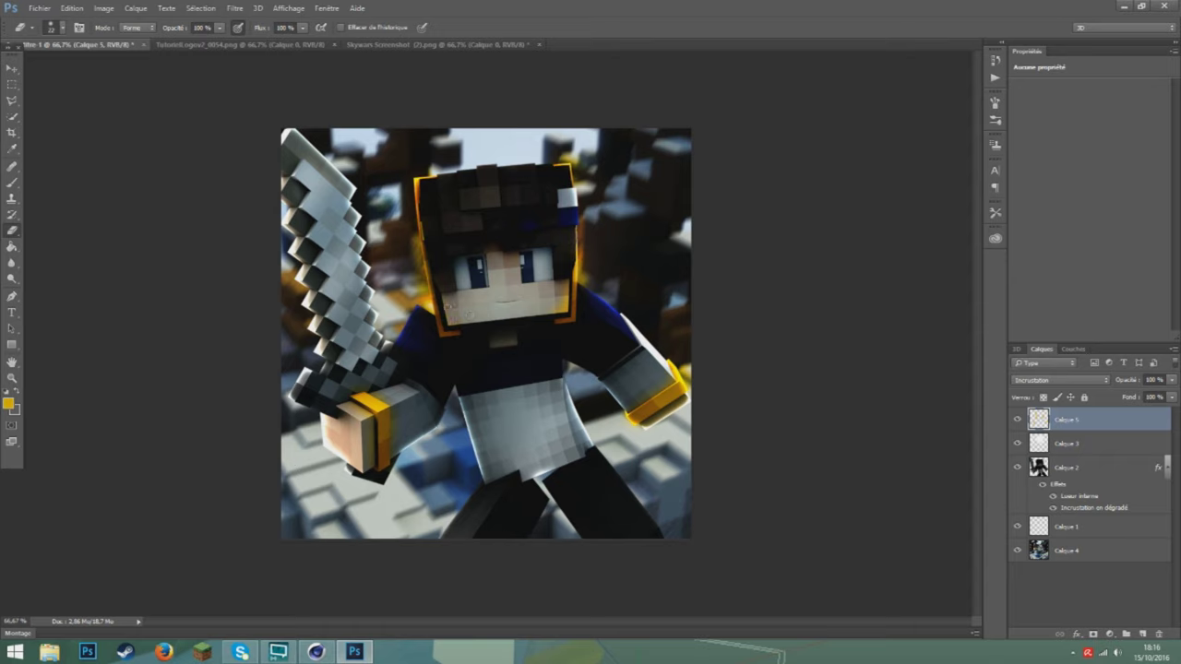
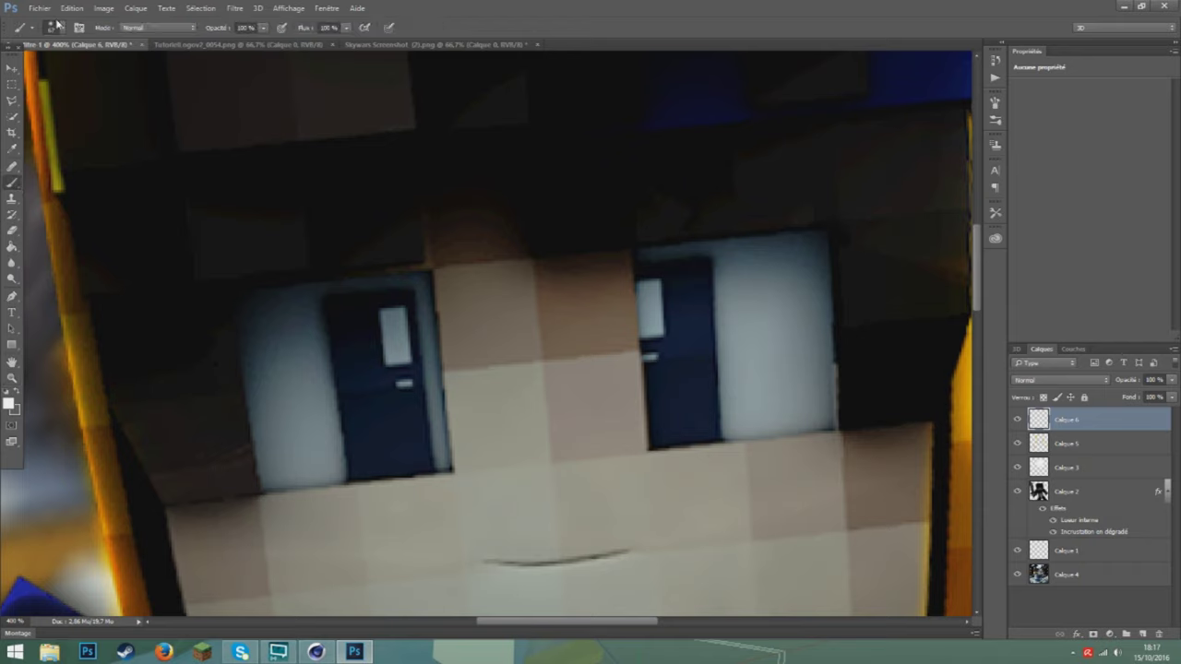
# - Reduce the brush size and paint white highlights over the large and small reflections in both eyes
pyautogui.click(56, 28)
pyautogui.moveTo(81, 72); pyautogui.dragTo(71, 71)
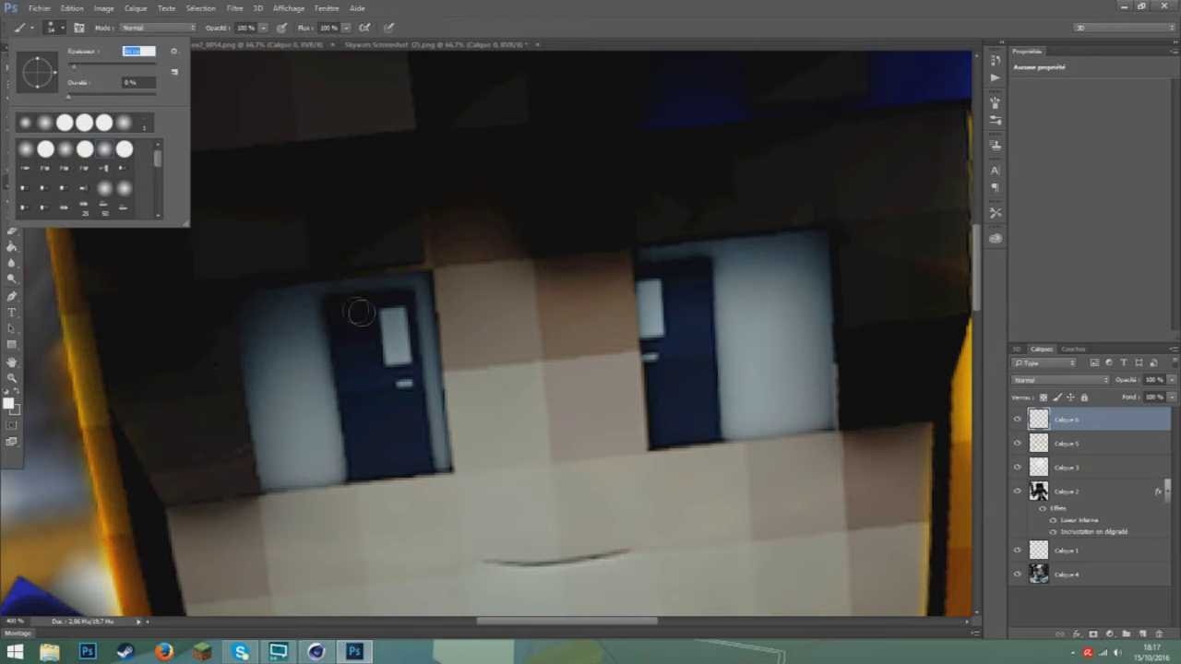
pyautogui.click(400, 355)
pyautogui.moveTo(400, 355)
pyautogui.mouseDown()
pyautogui.moveTo(391, 317)
pyautogui.moveTo(397, 359)
pyautogui.mouseUp()
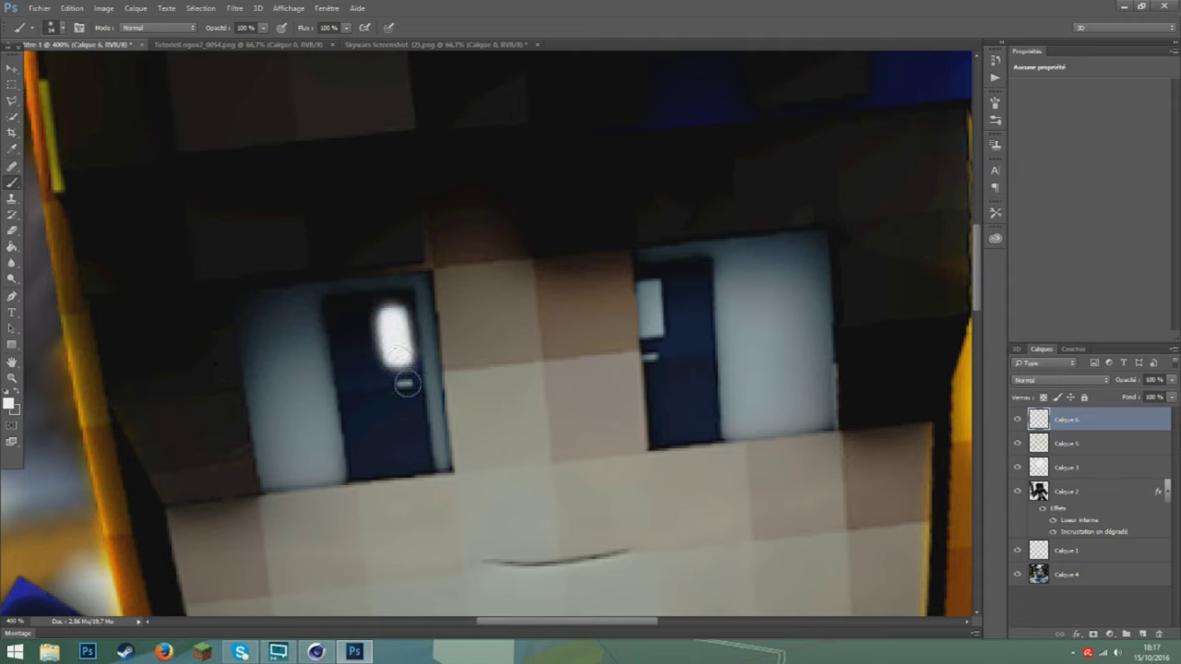
pyautogui.click(404, 383)
pyautogui.click(652, 357)
pyautogui.moveTo(651, 343)
pyautogui.mouseDown()
pyautogui.moveTo(648, 286)
pyautogui.moveTo(651, 325)
pyautogui.mouseUp()
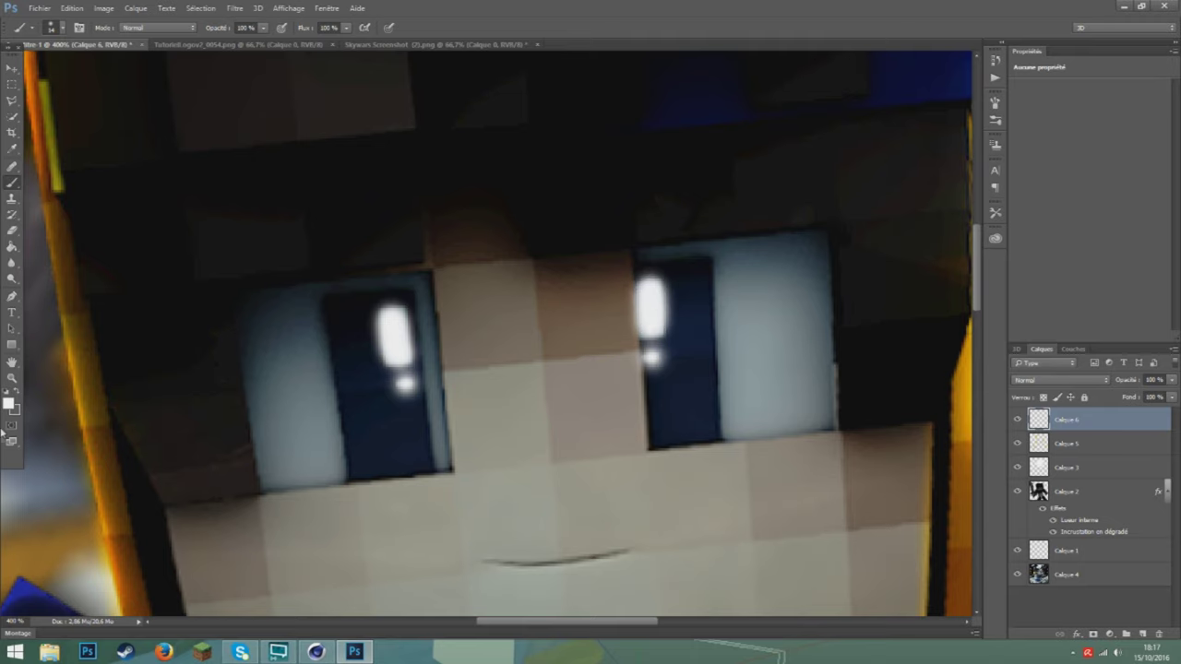
# - Set the eye highlight layer's blend mode to Incrustation
pyautogui.click(12, 377)
pyautogui.moveTo(428, 393); pyautogui.dragTo(347, 431)
pyautogui.moveTo(470, 399); pyautogui.dragTo(495, 398)
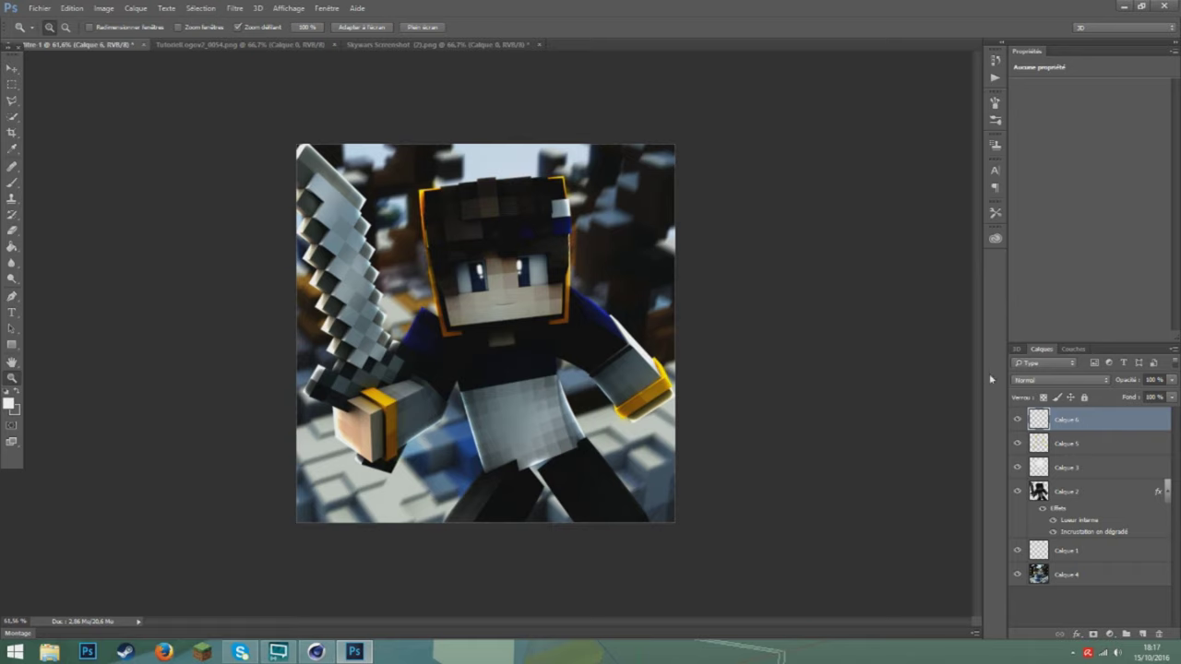
pyautogui.click(1020, 380)
pyautogui.click(1031, 503)
pyautogui.moveTo(526, 275); pyautogui.dragTo(610, 339)
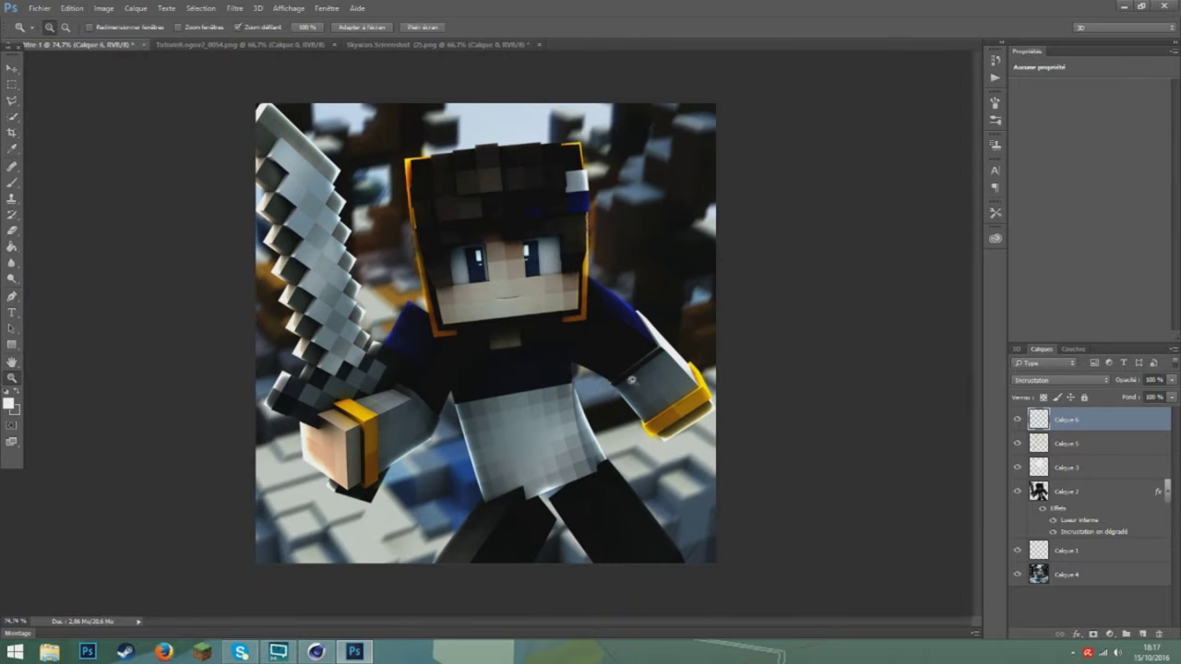
# - Toggle the eye highlight layer's visibility to compare the character with and without the highlights
pyautogui.click(1015, 421)
pyautogui.click(1013, 421)
pyautogui.click(1013, 421)
pyautogui.click(1014, 421)
pyautogui.moveTo(503, 276); pyautogui.dragTo(580, 289)
pyautogui.moveTo(673, 392); pyautogui.dragTo(619, 412)
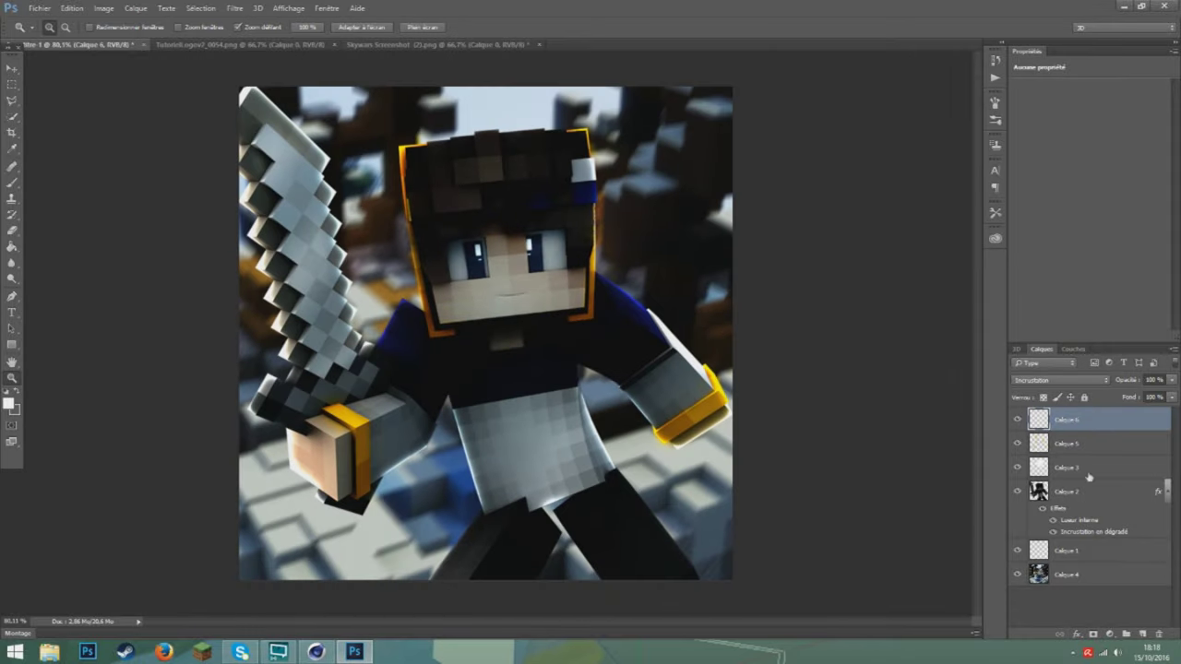
# - On Calque 1, select a rectangle just inside the canvas edges and fill it with white
pyautogui.click(1090, 549)
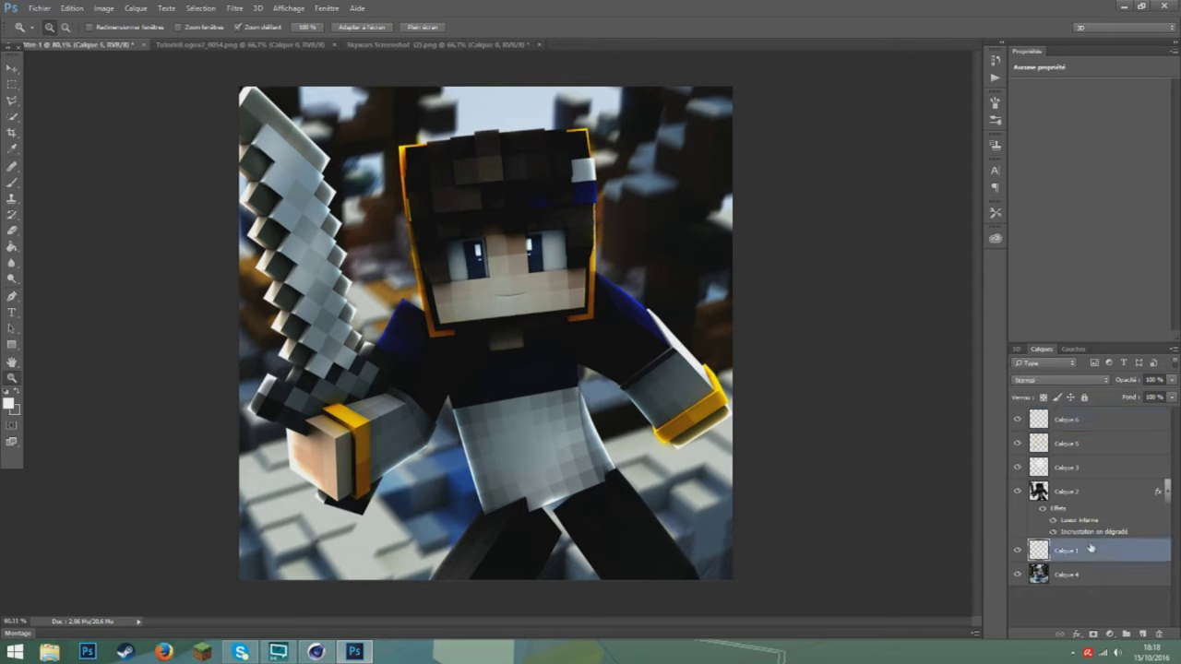
pyautogui.click(1037, 575)
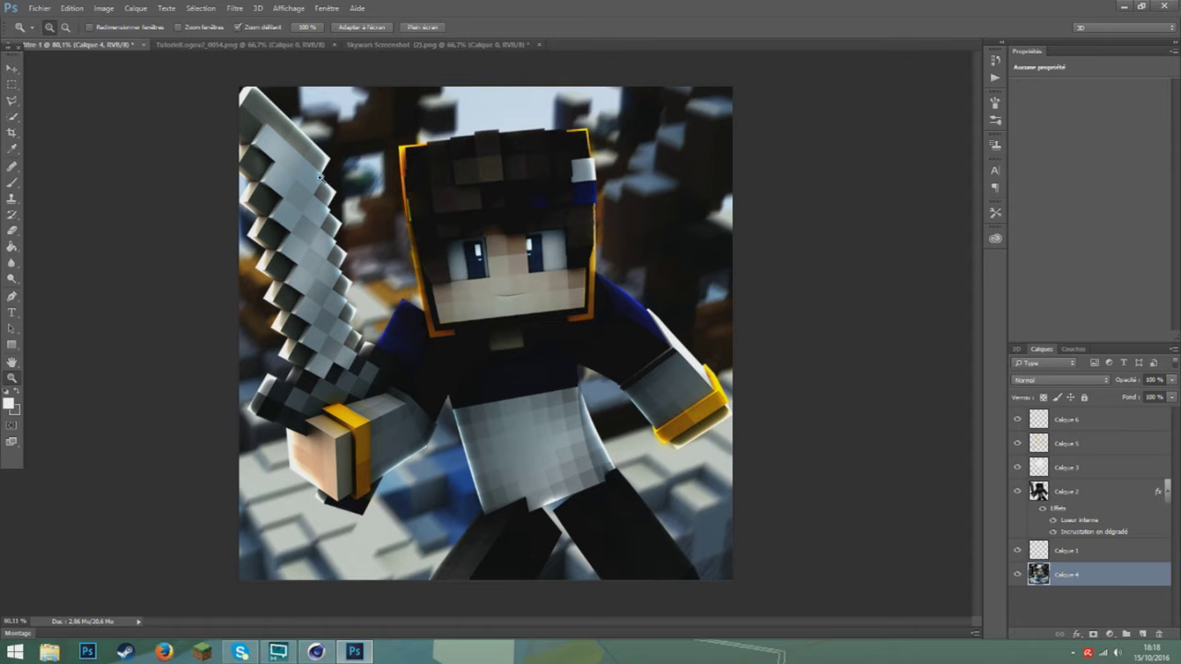
pyautogui.click(1086, 550)
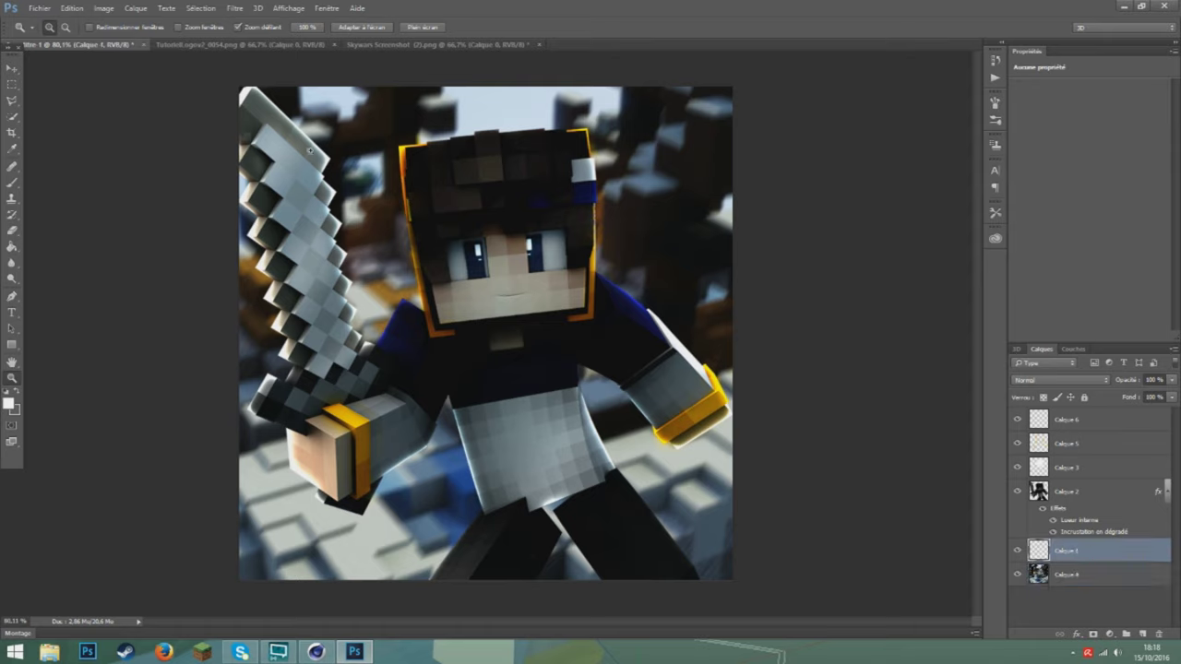
pyautogui.click(12, 84)
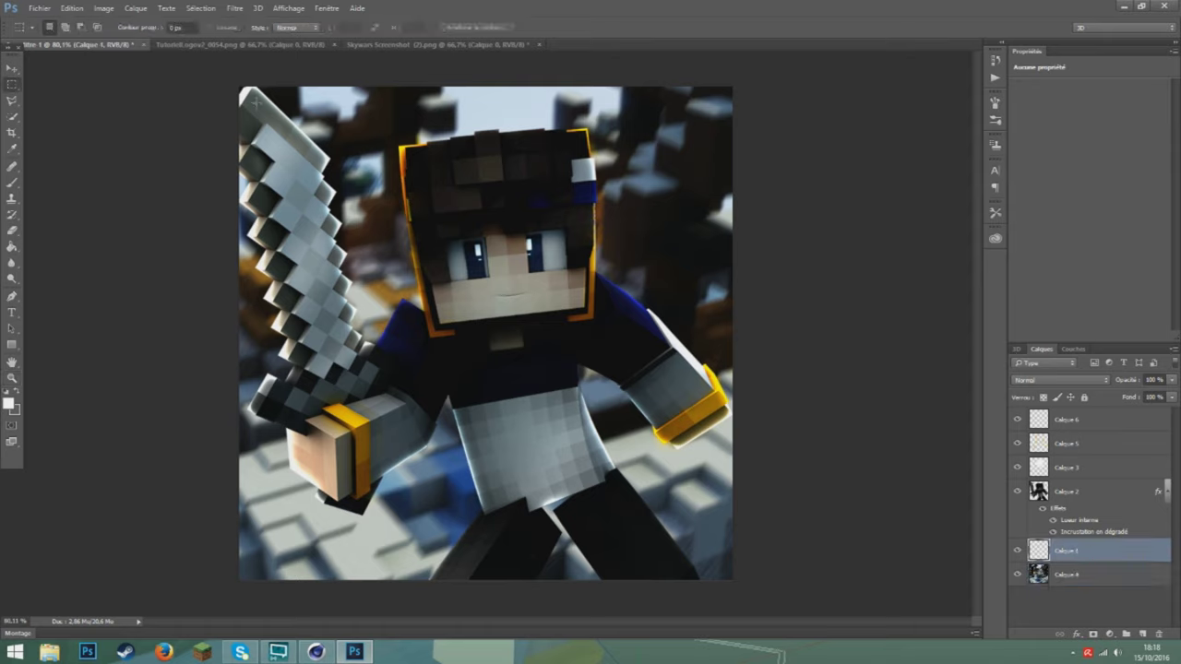
pyautogui.moveTo(249, 96); pyautogui.dragTo(722, 566)
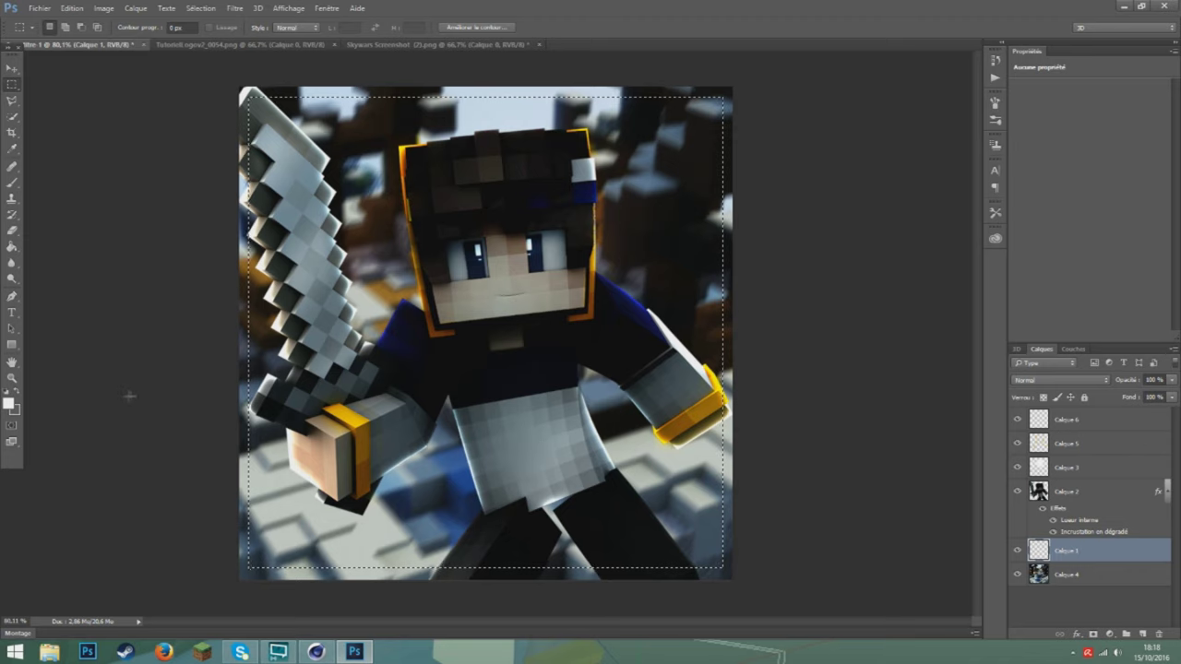
pyautogui.click(12, 247)
pyautogui.click(738, 477)
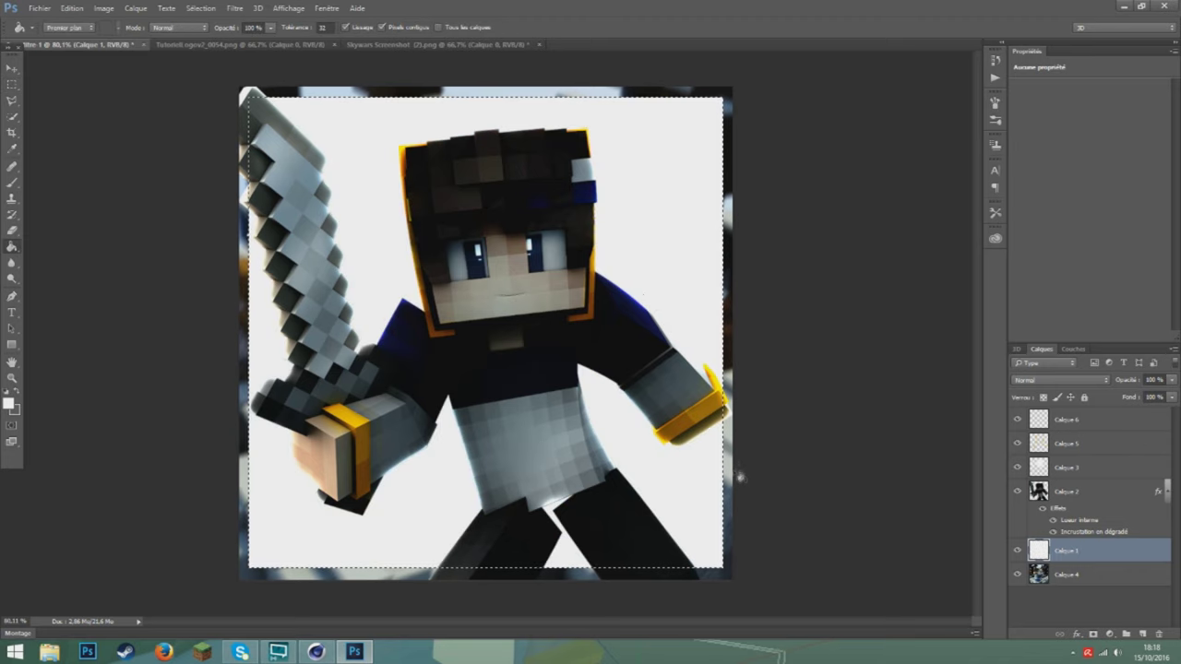
# - Contract the selection by 10 pixels, delete the white fill inside it to leave a thin frame, and deselect
pyautogui.click(200, 9)
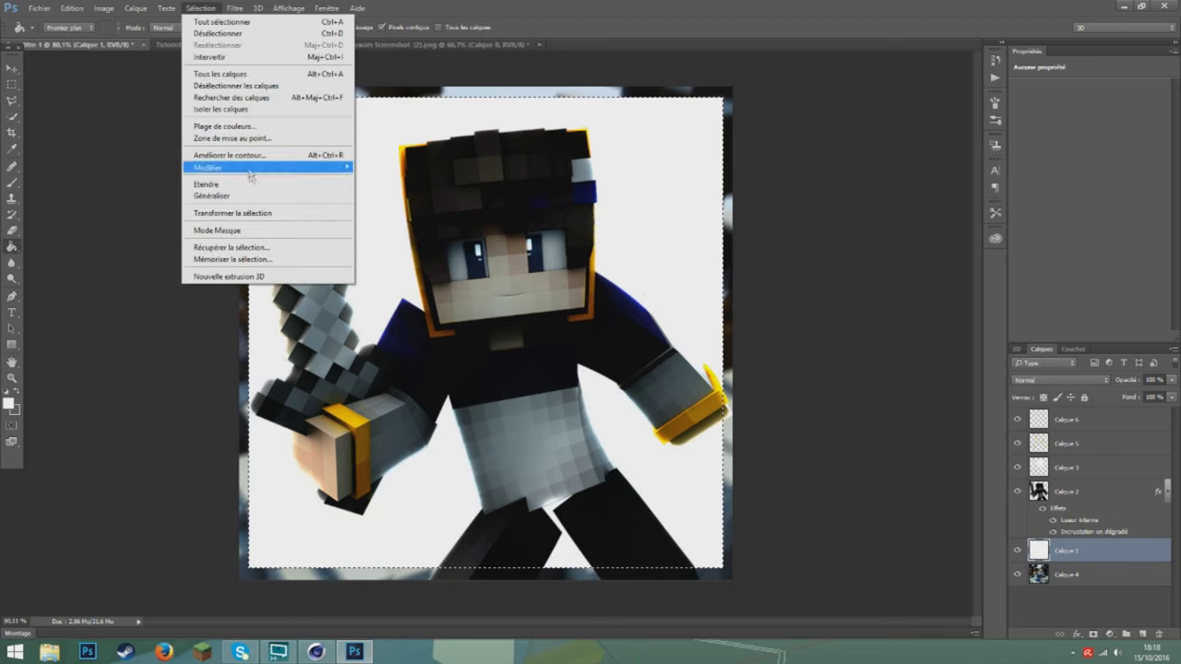
pyautogui.moveTo(239, 167)
pyautogui.click(410, 204)
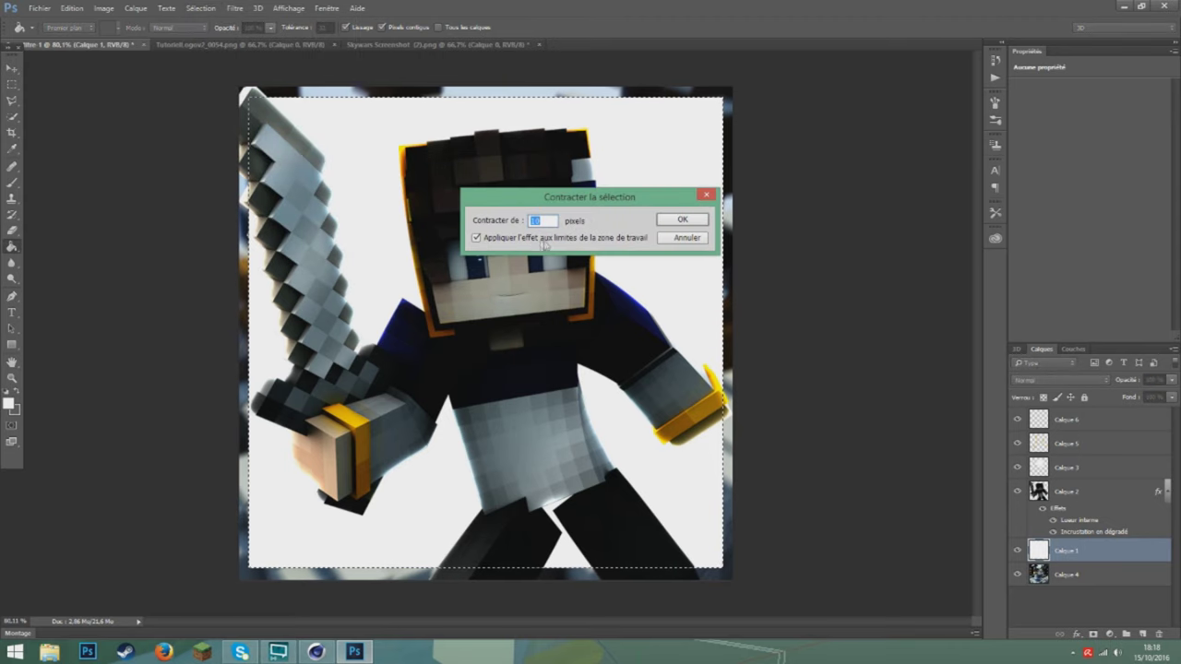
pyautogui.click(668, 220)
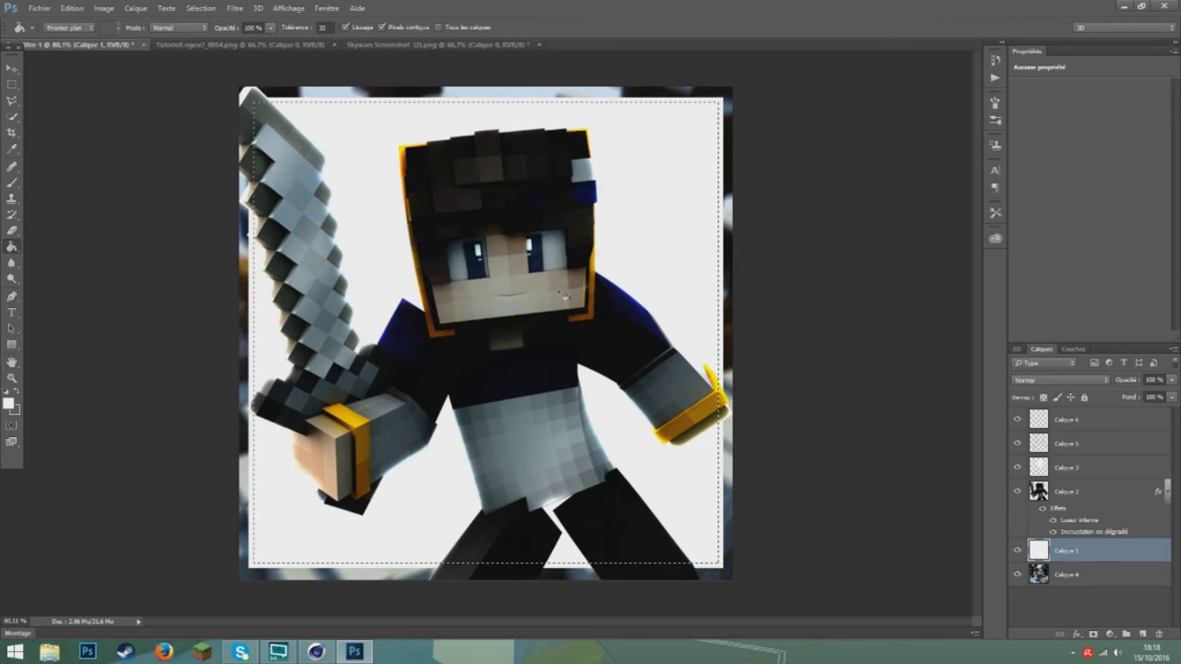
pyautogui.hotkey('ctrl', 'd')
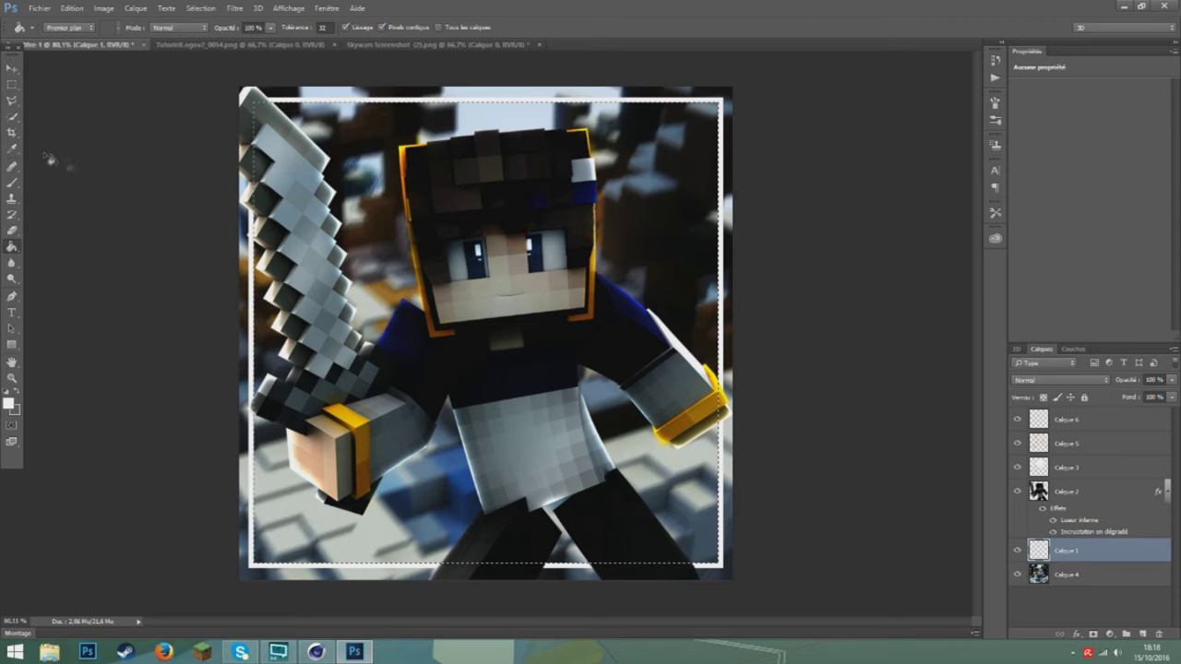
pyautogui.click(11, 84)
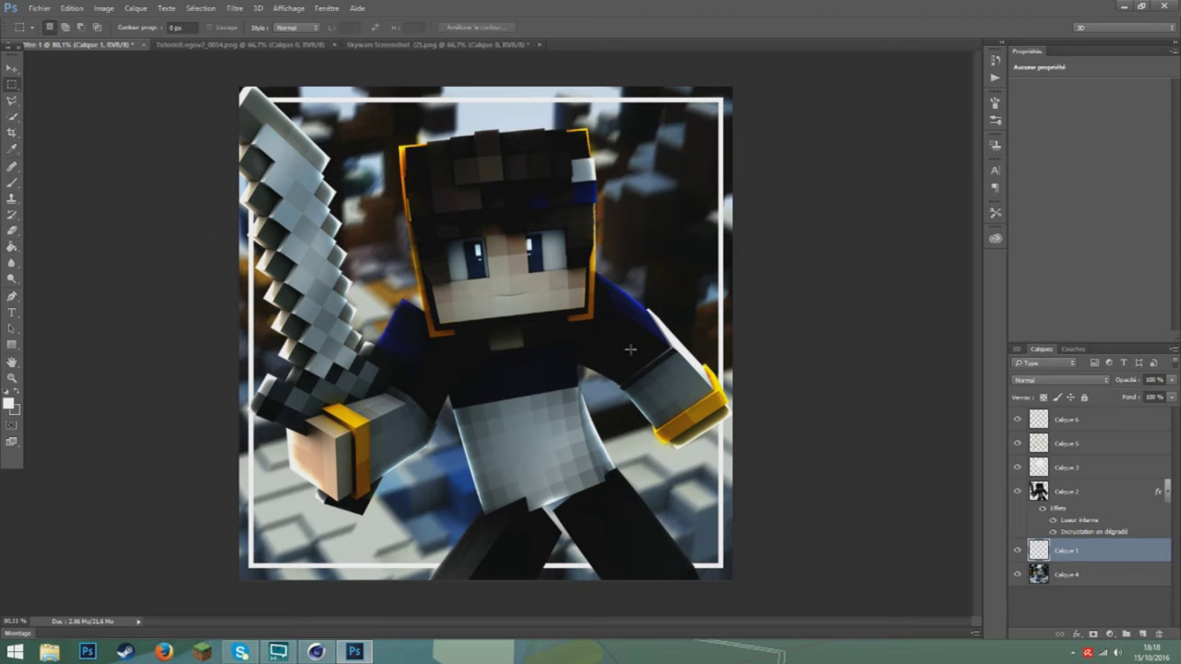
# - Set the white frame layer's blend mode to Incrustation
pyautogui.click(1060, 378)
pyautogui.click(1051, 503)
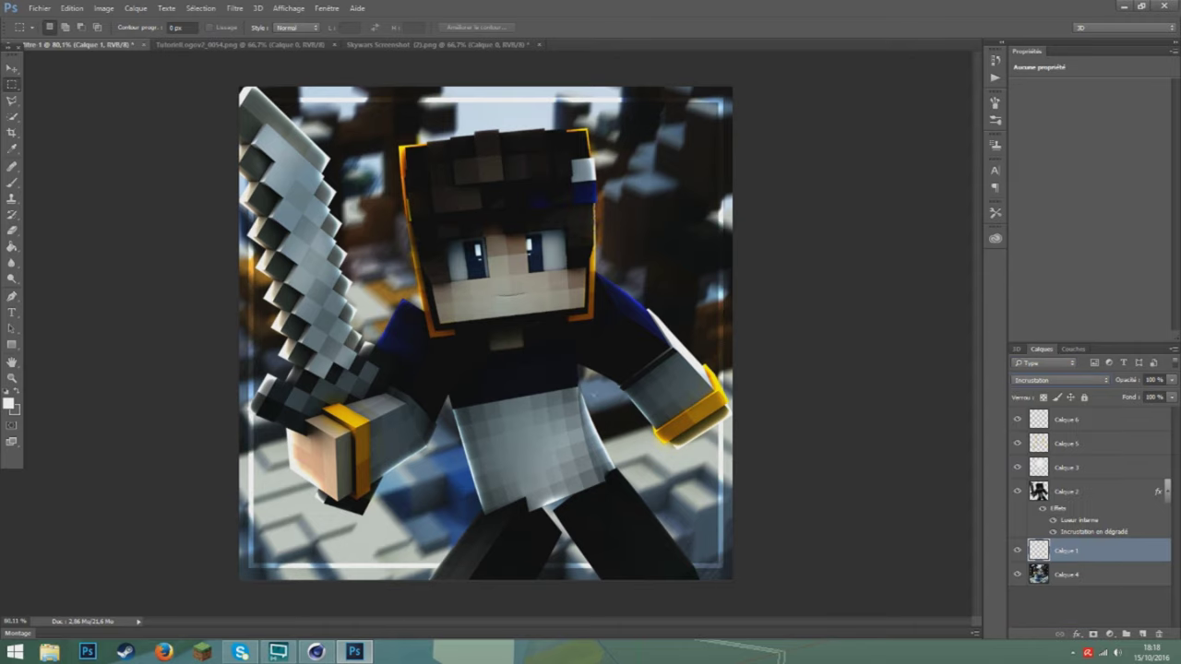
pyautogui.click(11, 377)
pyautogui.moveTo(591, 392); pyautogui.dragTo(569, 399)
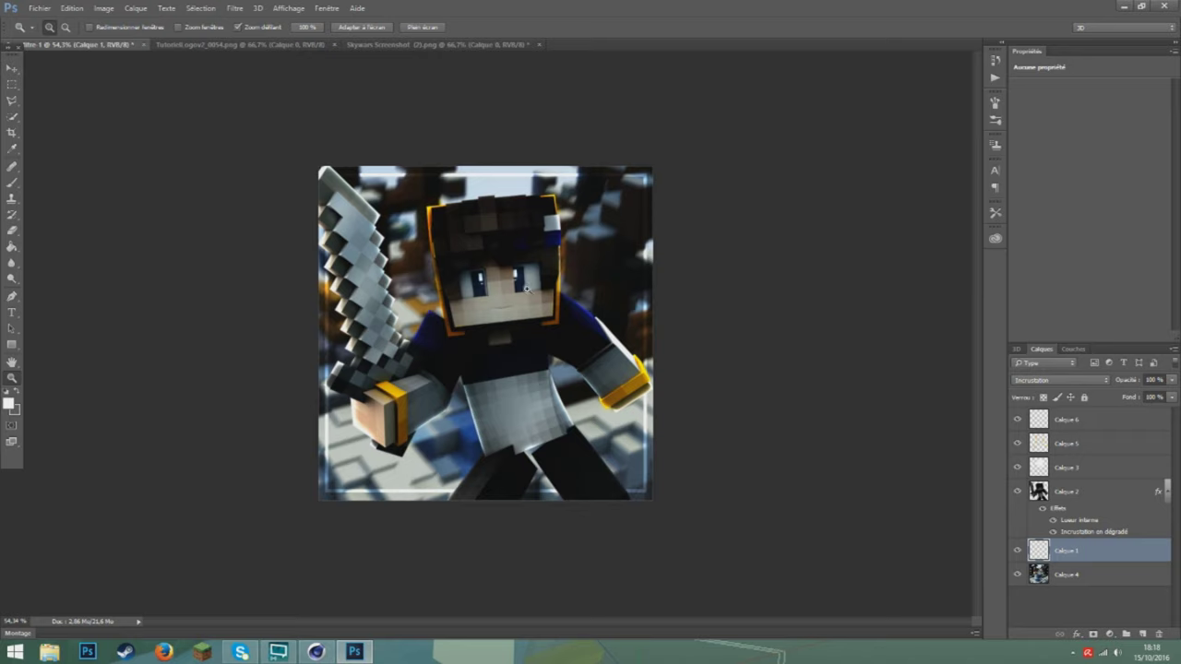
# - Open the Allegiant Pack – Render Workspace PSD from the Packs folder
pyautogui.click(40, 9)
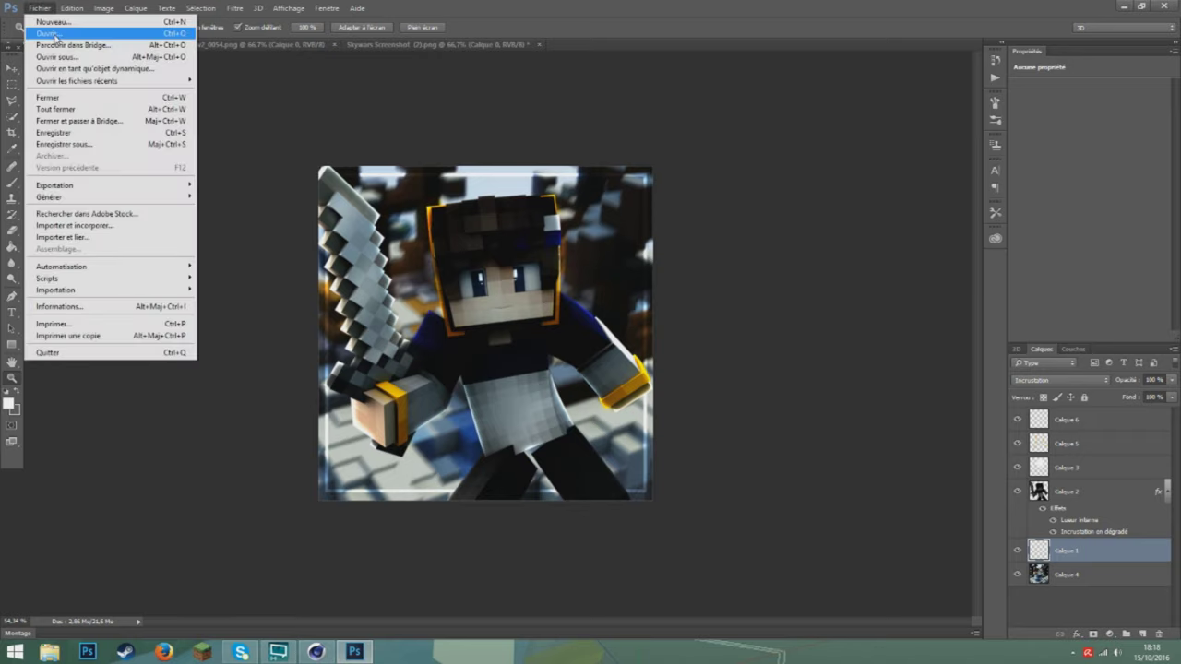
pyautogui.click(55, 34)
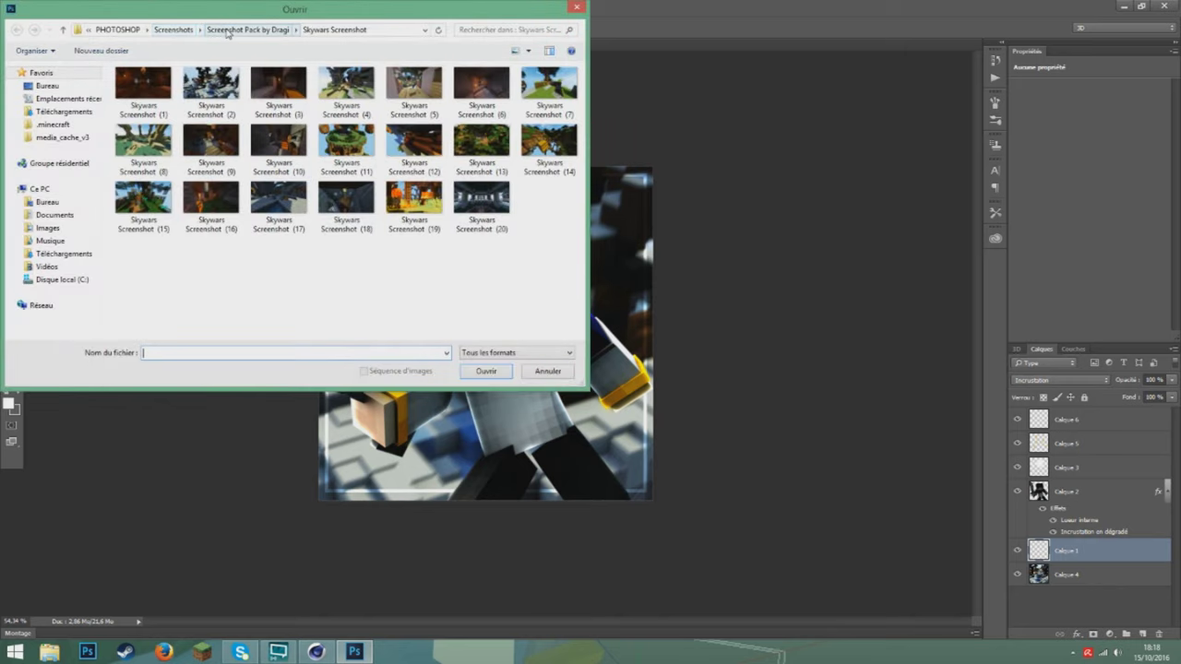
pyautogui.click(123, 32)
pyautogui.doubleClick(182, 89)
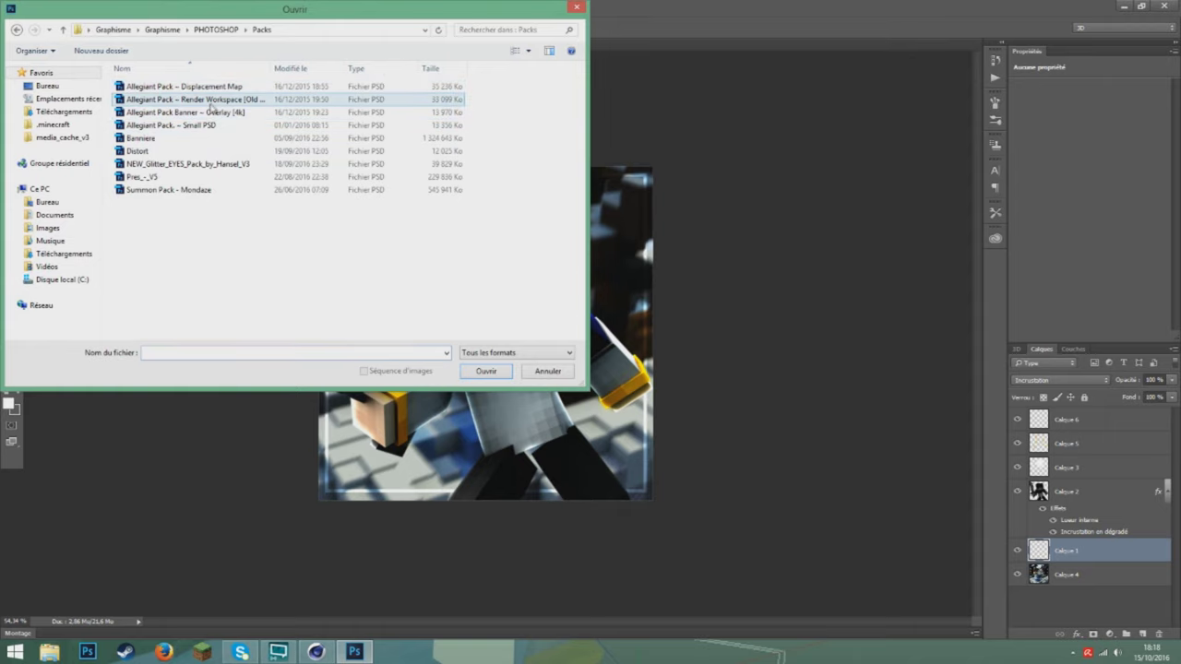
pyautogui.doubleClick(210, 100)
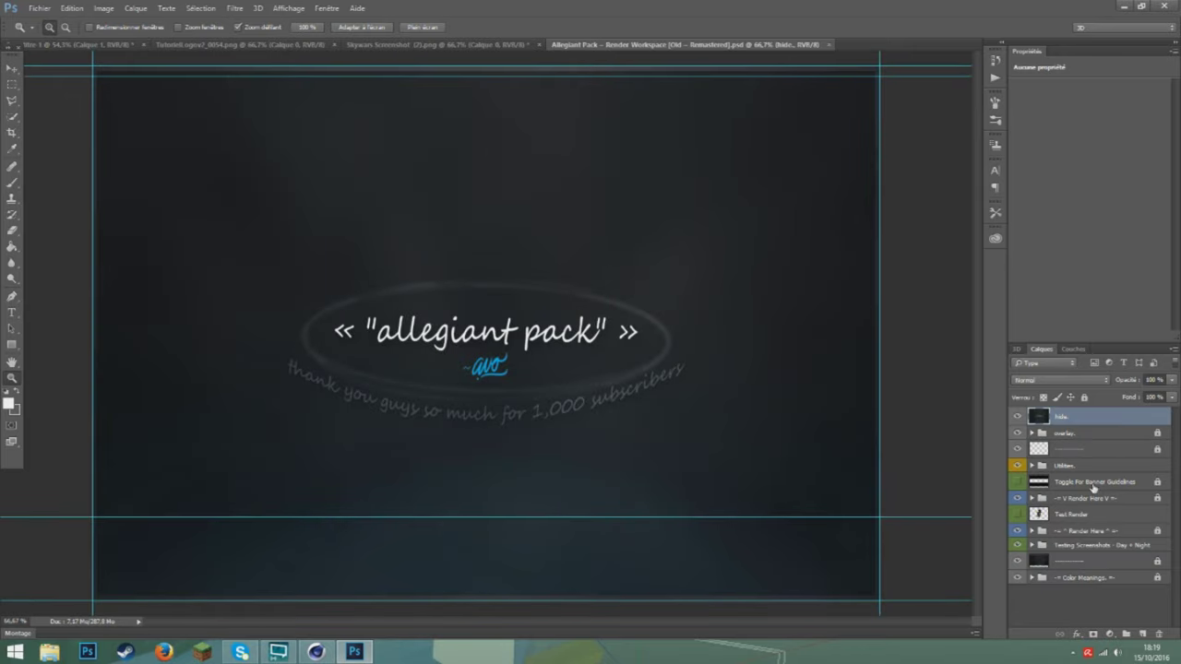
# - Copy the Utilities group from the Allegiant Pack document into the logo document
pyautogui.press('v')
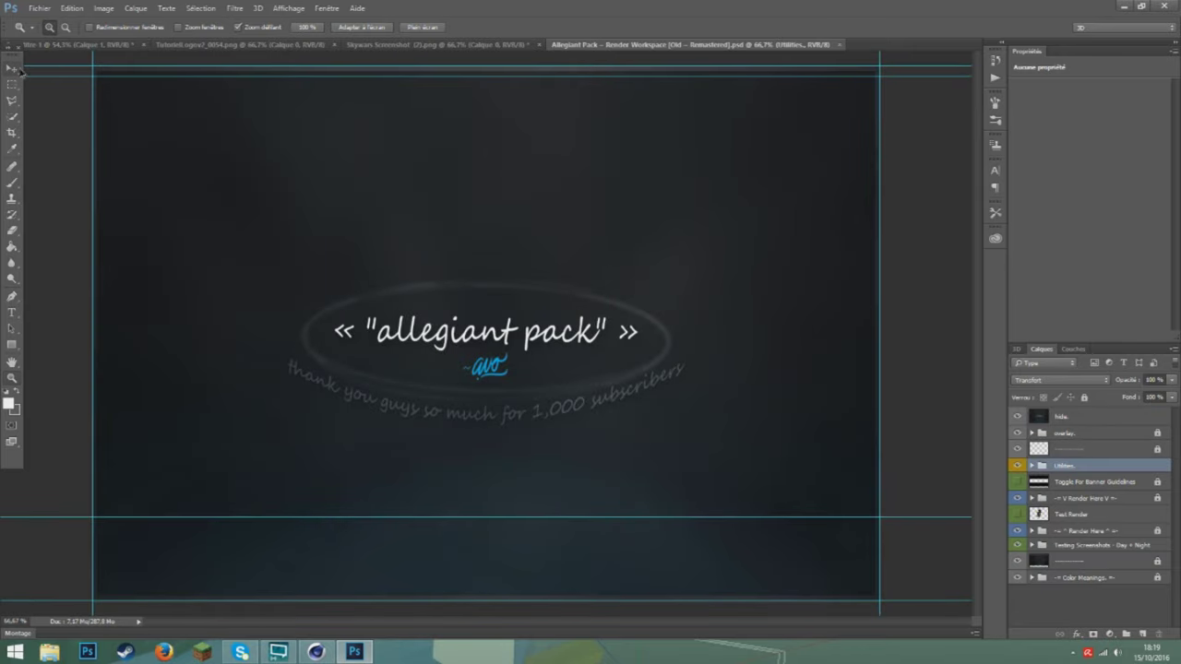
pyautogui.click(102, 45)
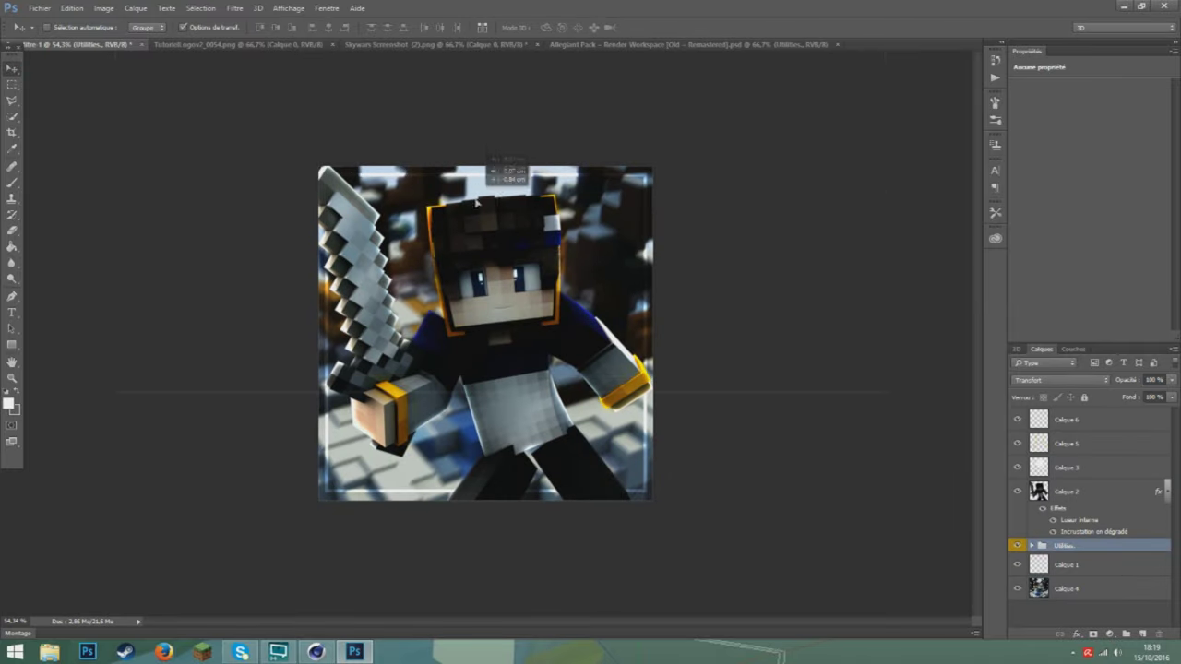
pyautogui.click(509, 251)
pyautogui.click(531, 247)
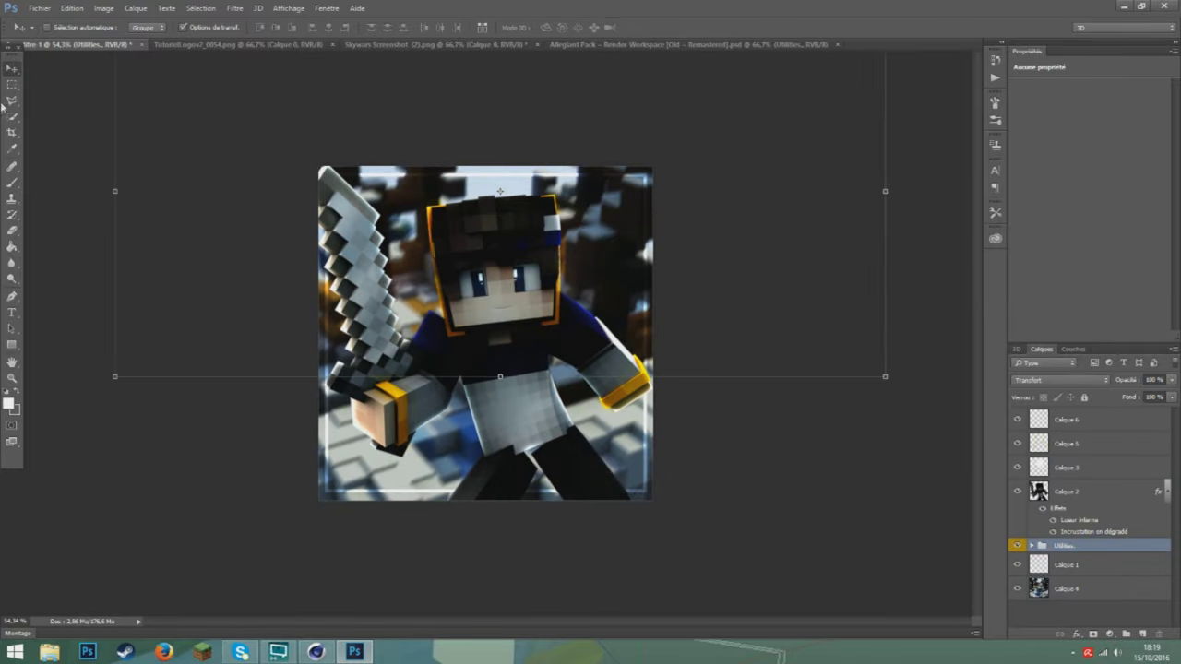
# - Place the Utilities group at the top of the layer stack and expand it
pyautogui.press('m')
pyautogui.moveTo(1117, 547); pyautogui.dragTo(1060, 422)
pyautogui.click(1032, 415)
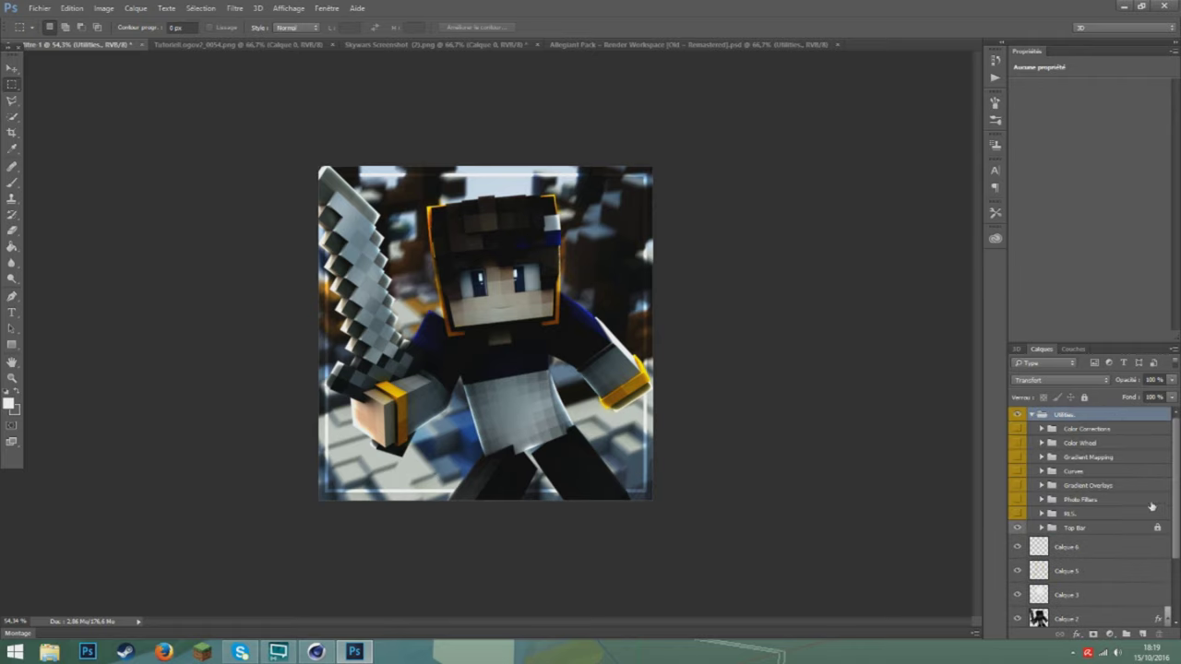
# - Make the Color Corrections group visible and expand it to show its presets
pyautogui.click(1091, 514)
pyautogui.click(1089, 499)
pyautogui.click(1084, 485)
pyautogui.click(1079, 471)
pyautogui.click(1081, 429)
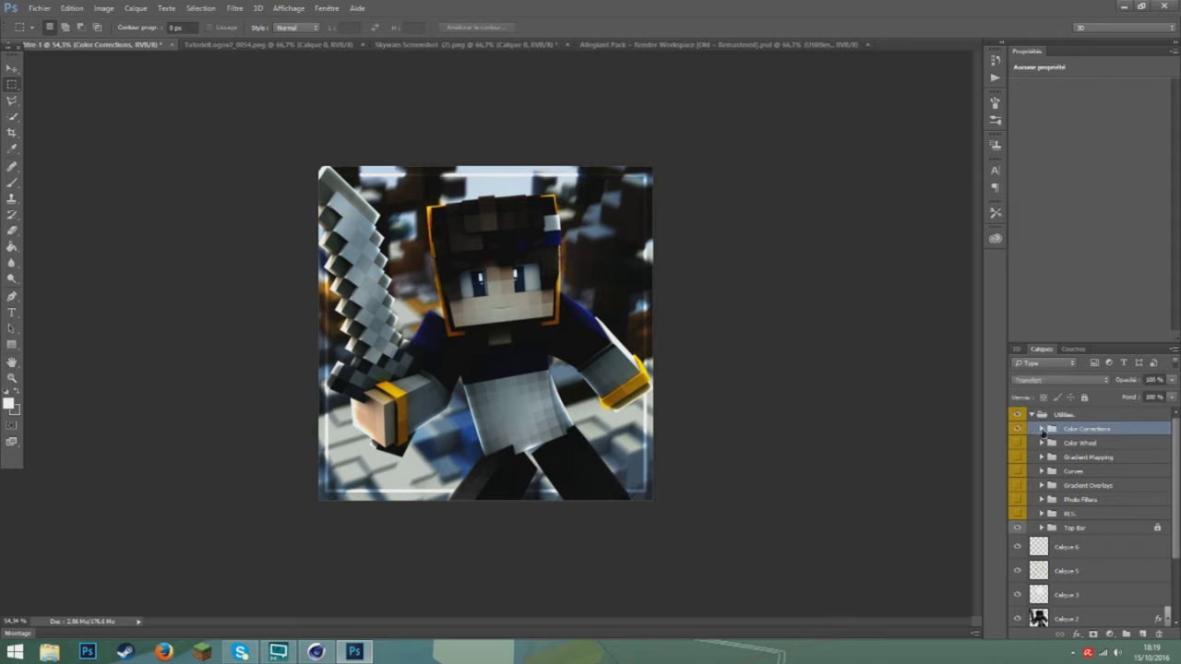
pyautogui.click(1041, 430)
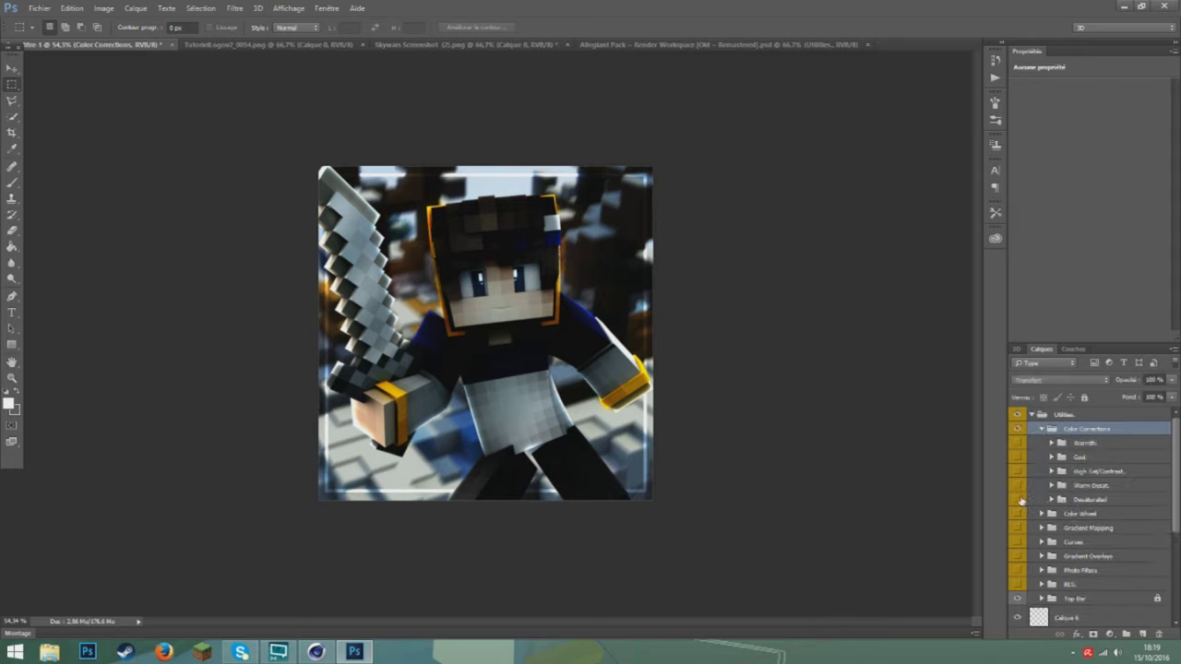
# - Preview the Desaturated and Warm Desat colour corrections on the logo one at a time
pyautogui.click(1017, 500)
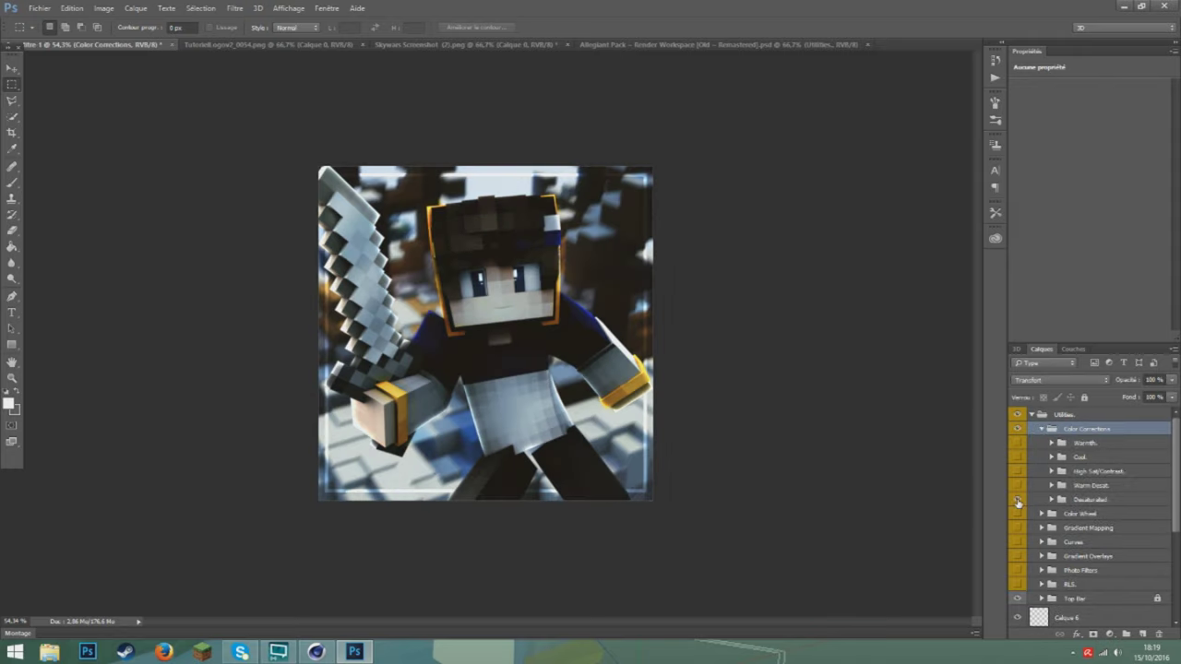
pyautogui.click(1017, 499)
pyautogui.click(1018, 486)
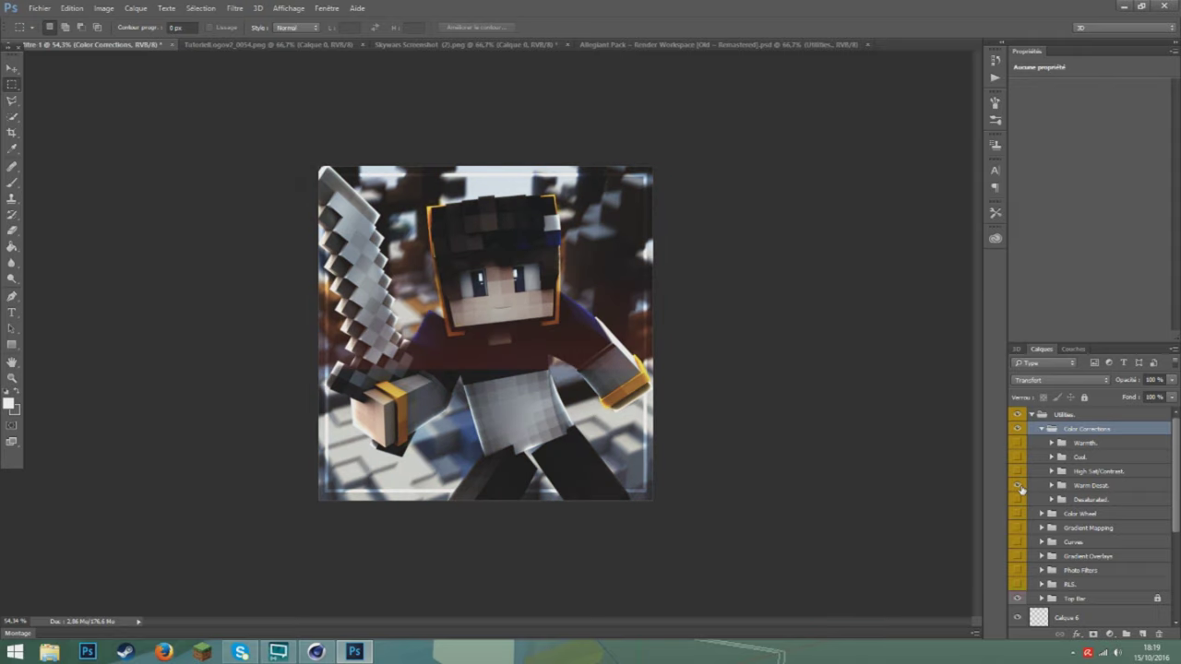
pyautogui.click(1019, 487)
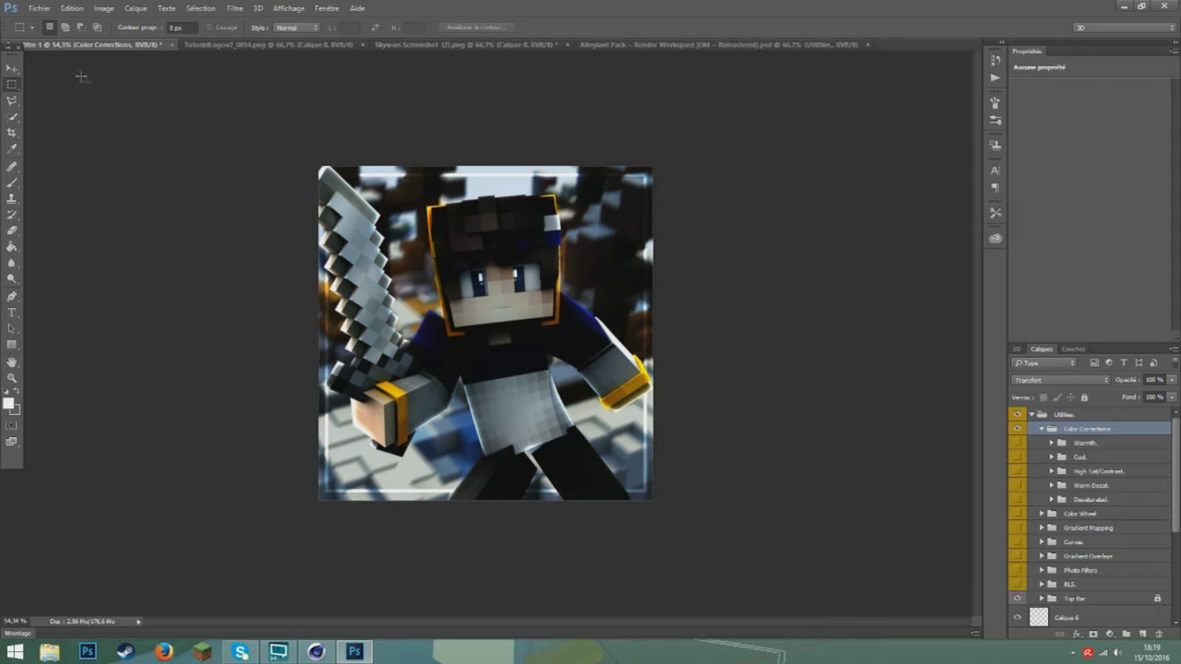
# - Move the Color Corrections group down so that its effects cover the whole canvas
pyautogui.click(11, 68)
pyautogui.moveTo(570, 226); pyautogui.dragTo(563, 346)
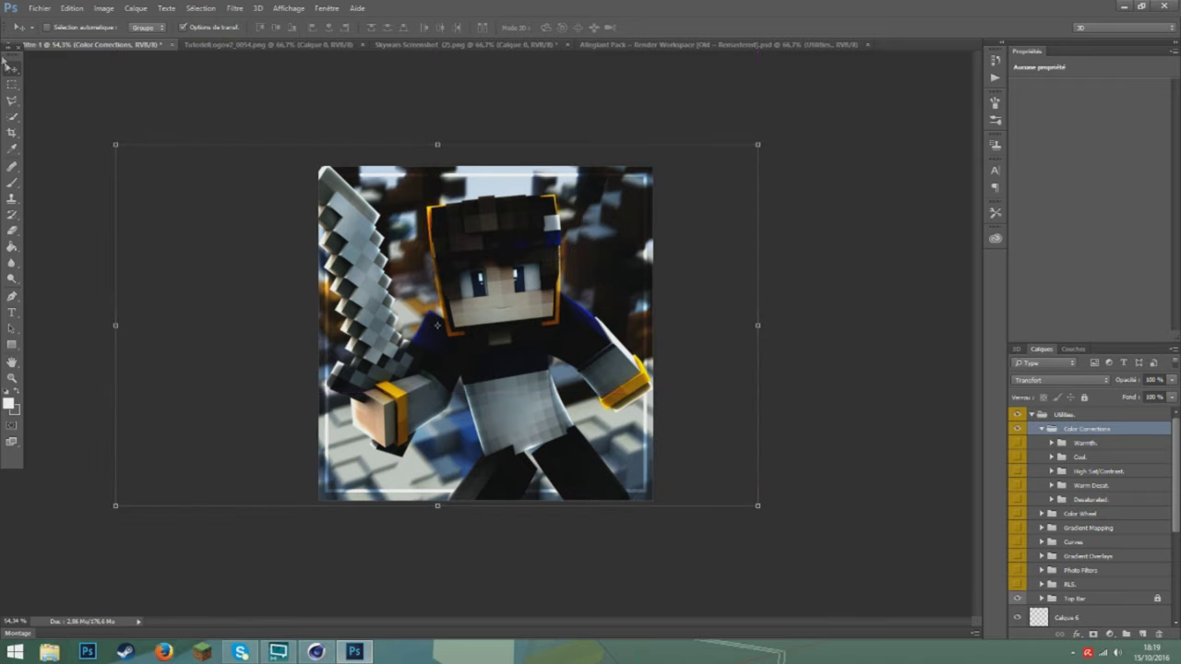
pyautogui.click(12, 85)
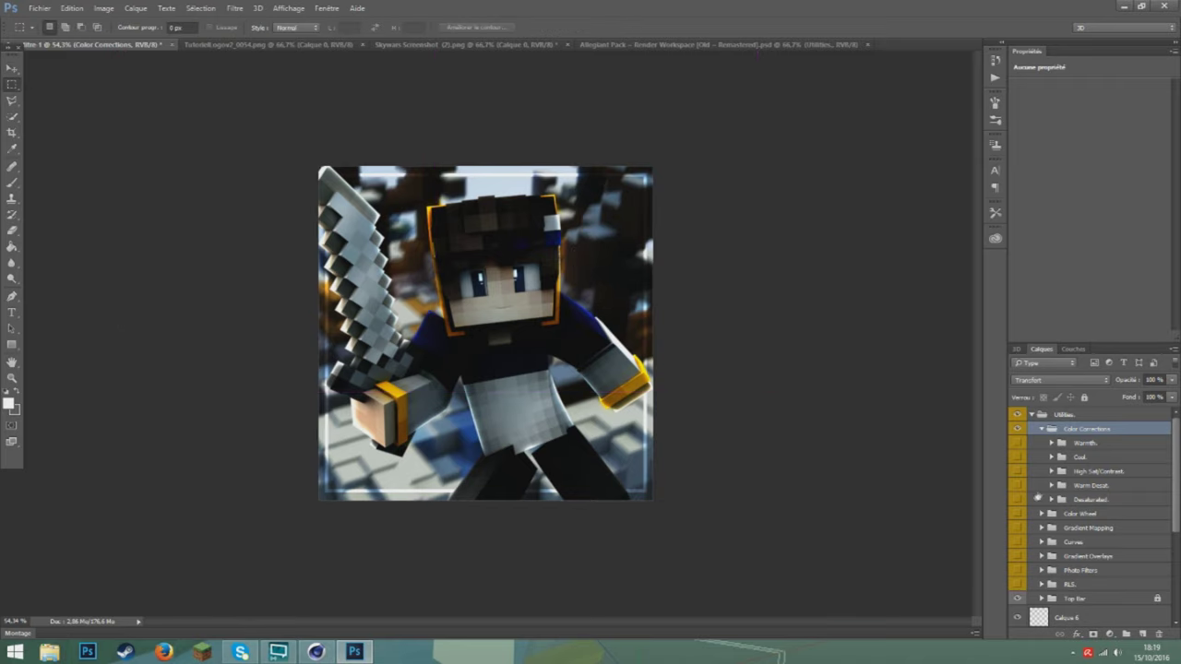
# - Preview the Warm Desat, High Sat/Contrast, Cool and Warmth colour corrections on the logo in turn
pyautogui.click(1019, 486)
pyautogui.click(1018, 472)
pyautogui.click(1017, 472)
pyautogui.click(1017, 458)
pyautogui.click(1018, 459)
pyautogui.click(1016, 444)
pyautogui.click(1017, 446)
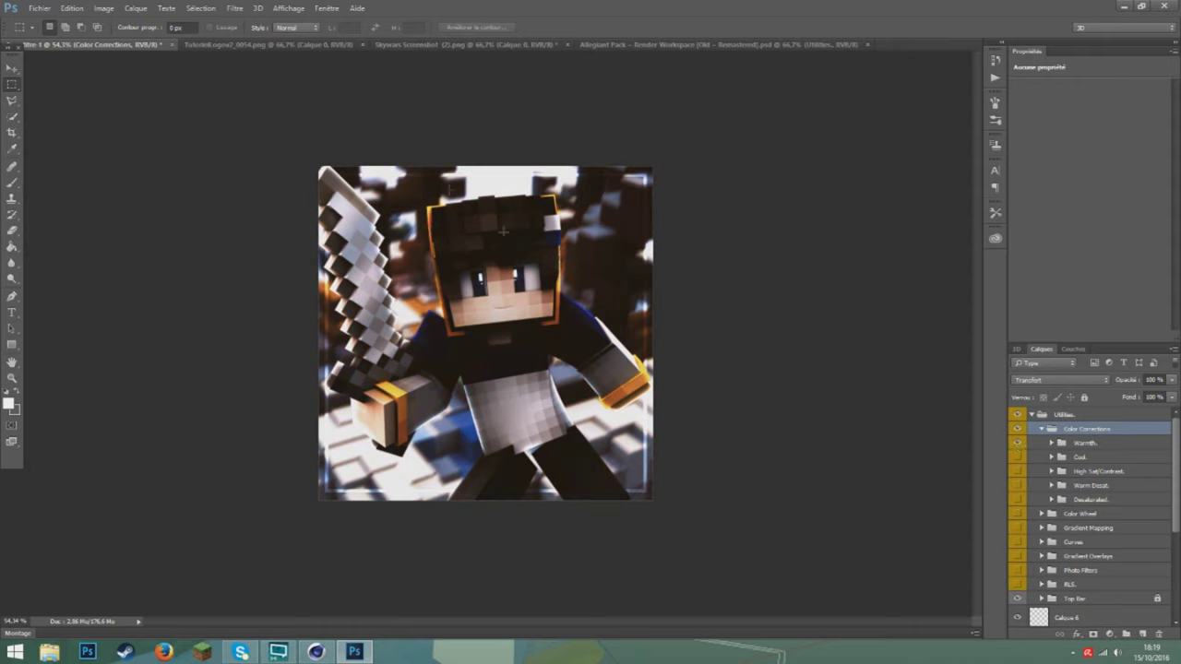
# - Compare the High Sat/Contrast, Cool and Warmth colour corrections on the logo by showing them one after another
pyautogui.click(1017, 443)
pyautogui.click(1017, 472)
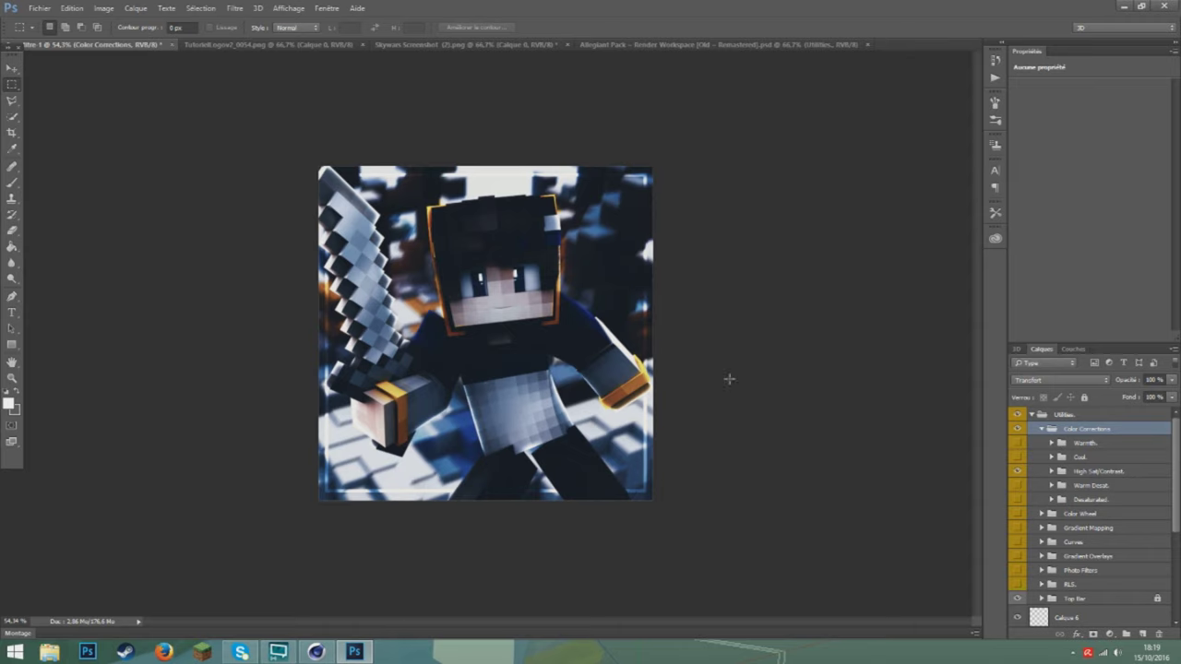
pyautogui.click(1016, 456)
pyautogui.click(1017, 458)
pyautogui.click(1017, 472)
pyautogui.click(1026, 453)
pyautogui.click(1019, 444)
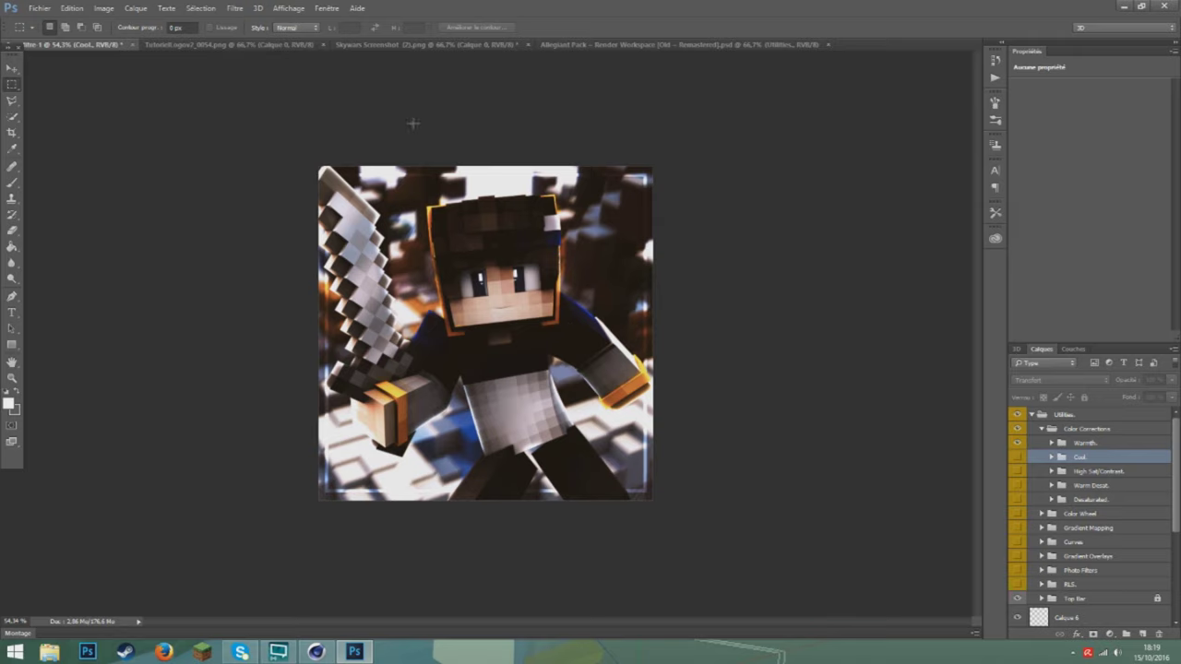
# - Replace the Warmth colour correction on the logo with High Sat/Contrast and inspect the result up close
pyautogui.click(1019, 444)
pyautogui.click(1017, 471)
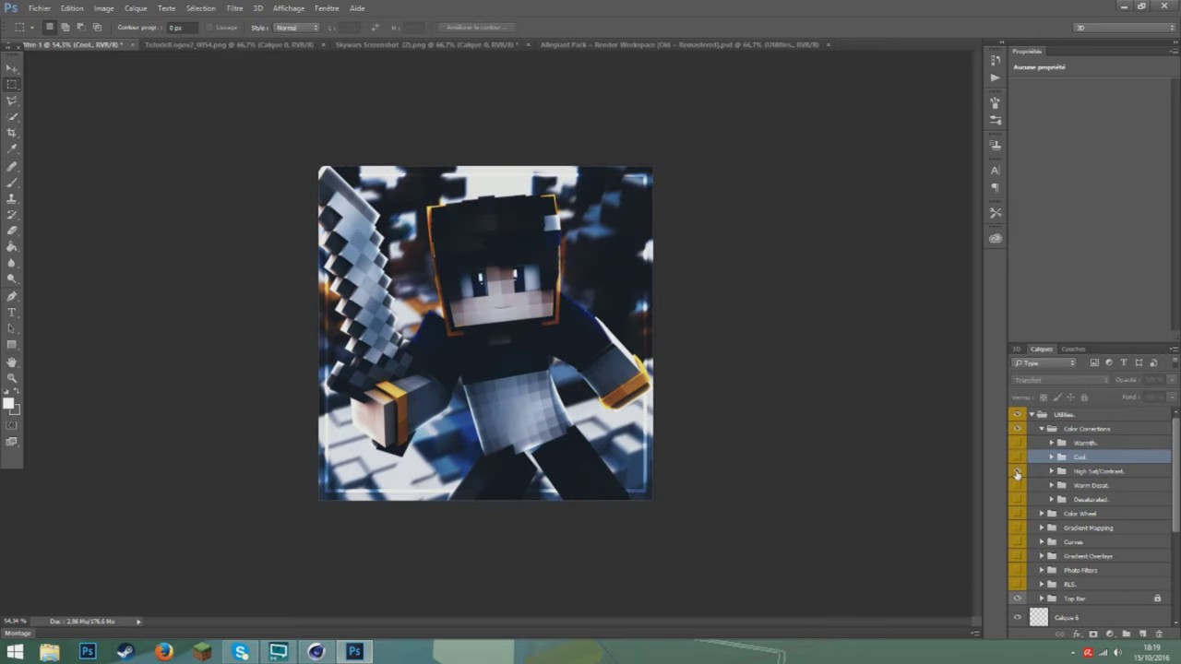
pyautogui.click(12, 378)
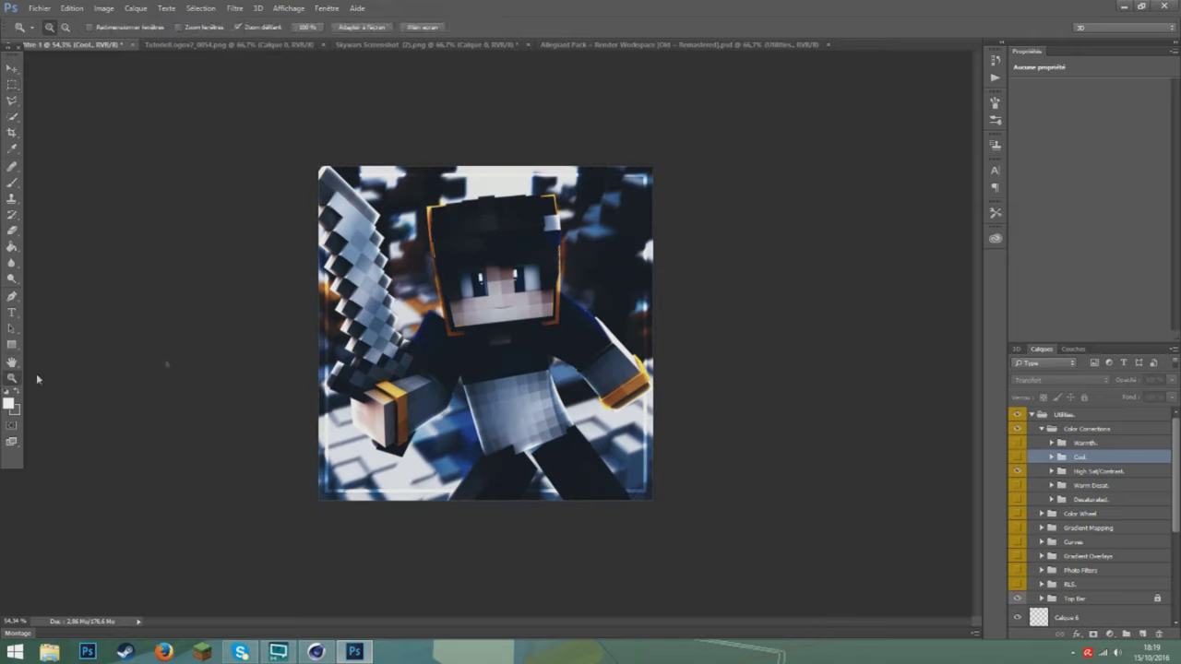
pyautogui.click(632, 370)
pyautogui.moveTo(476, 290)
pyautogui.mouseDown()
pyautogui.moveTo(513, 294)
pyautogui.moveTo(471, 297)
pyautogui.mouseUp()
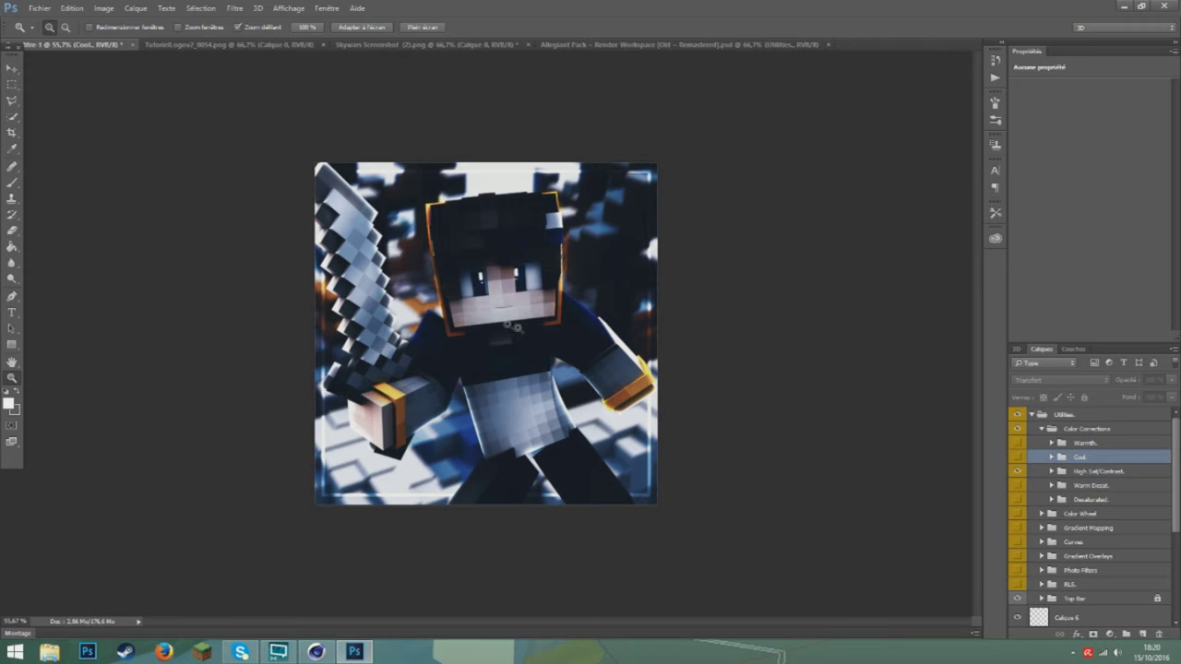
pyautogui.moveTo(513, 328); pyautogui.dragTo(546, 338)
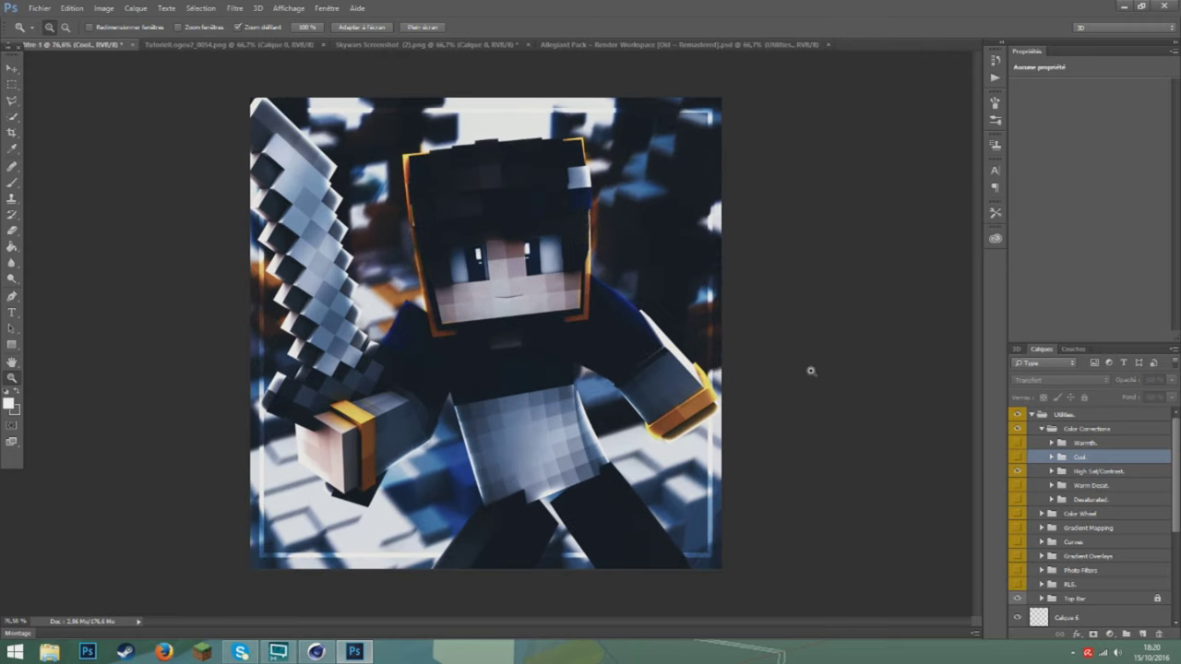
pyautogui.click(12, 84)
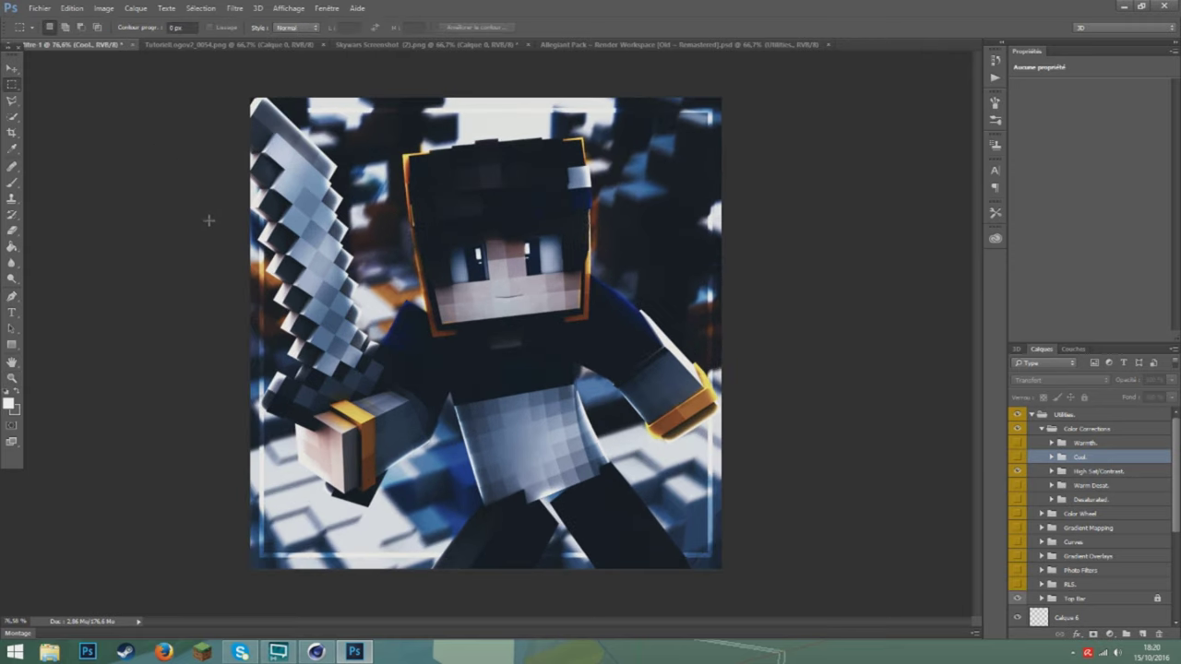